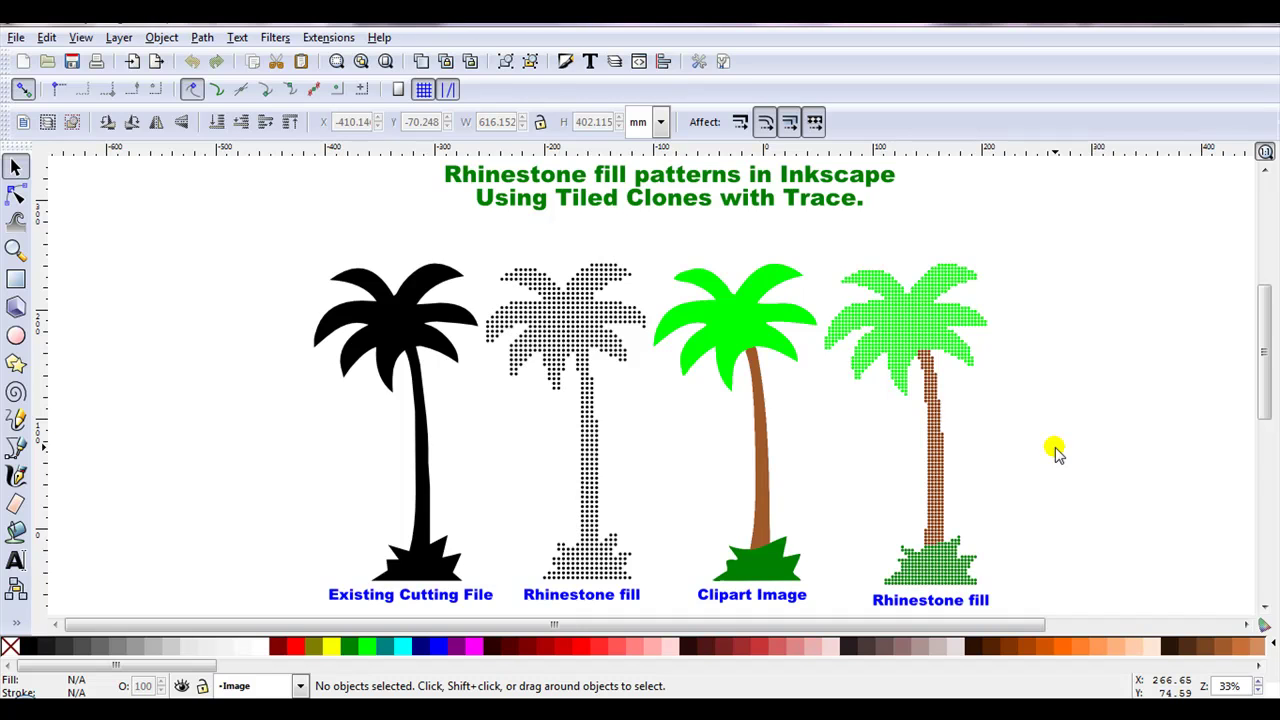
- Click through the black palm silhouette, the green clipart palm and the flower photo
left_click(400, 300)
left_click(386, 232)
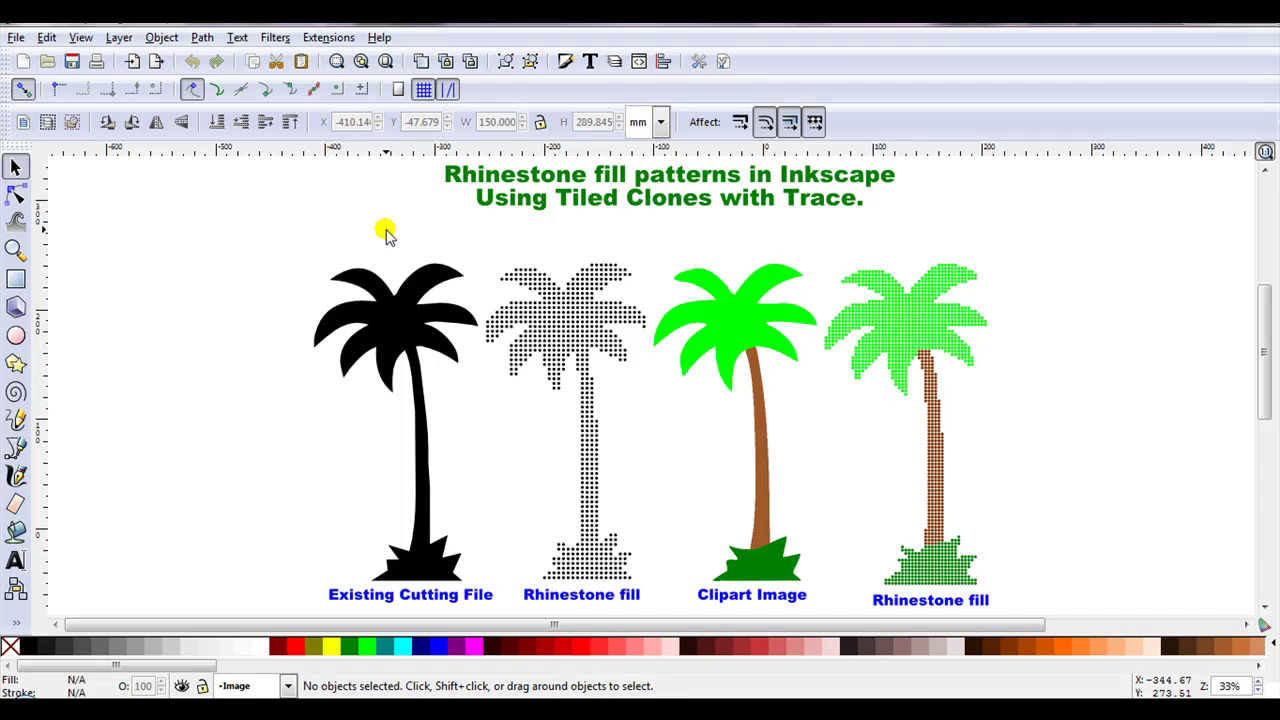
left_click(393, 300)
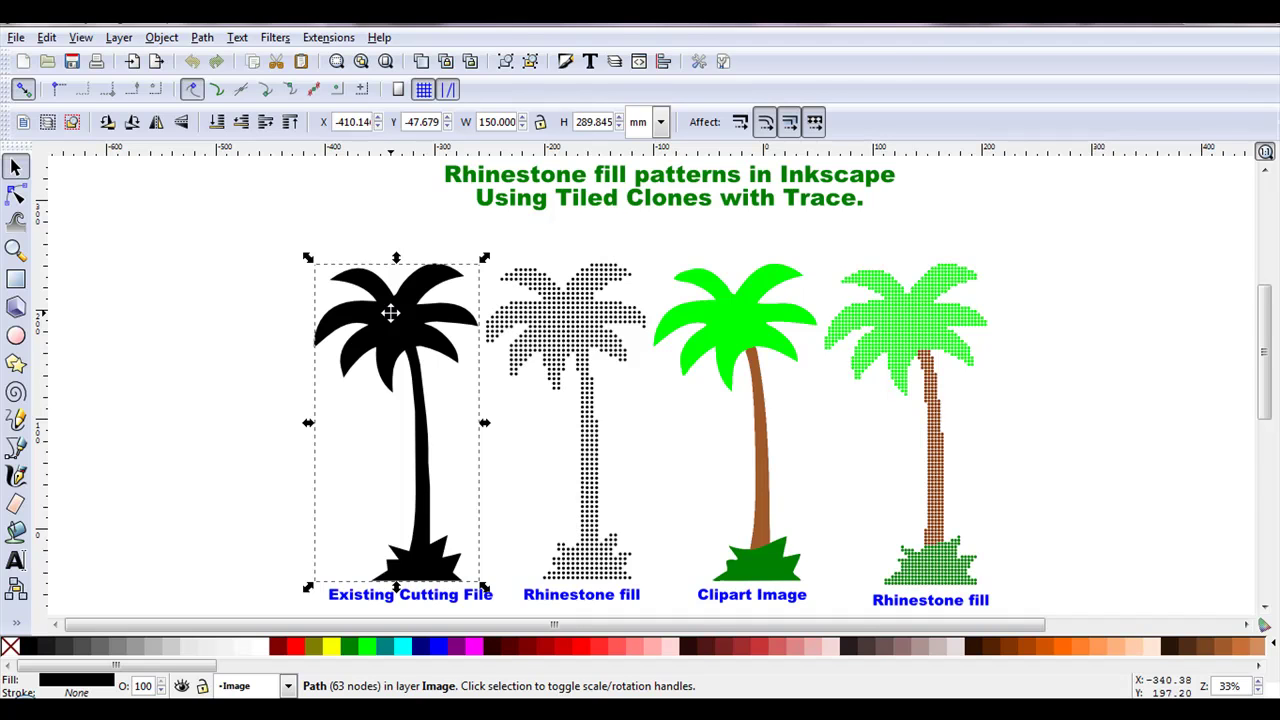
left_click(736, 323)
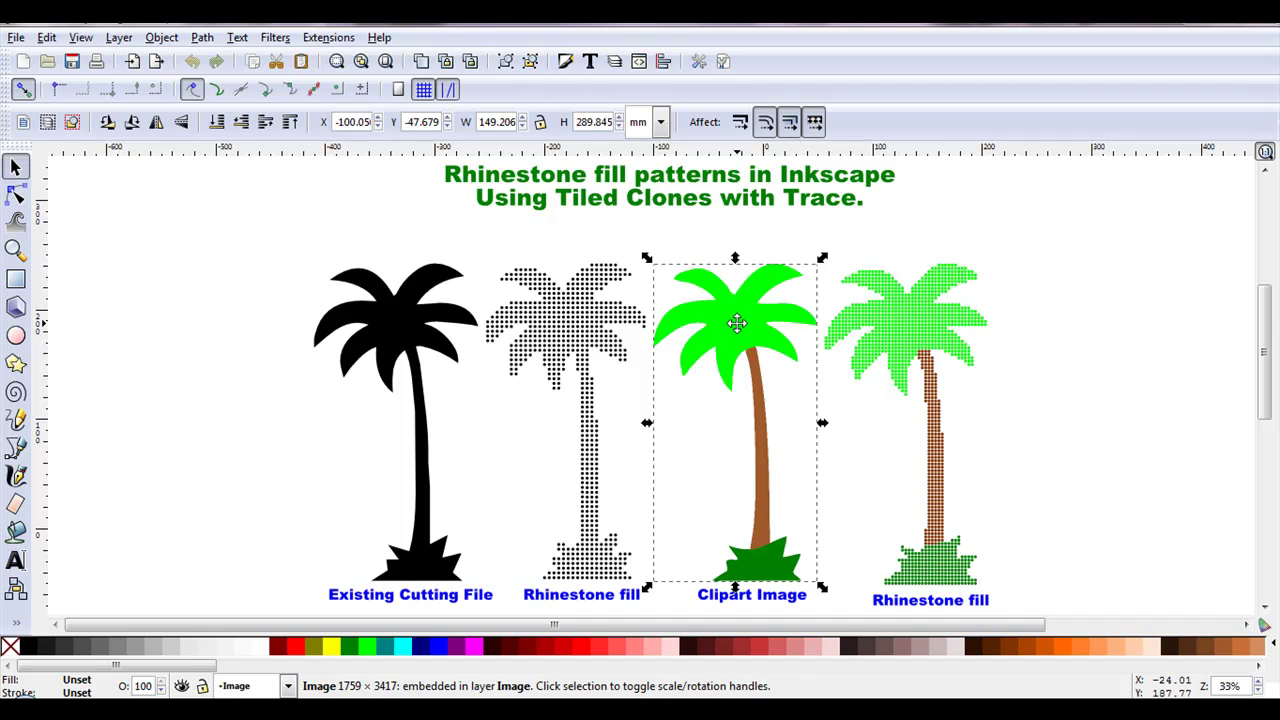
left_click_drag(1262, 382, 1262, 482)
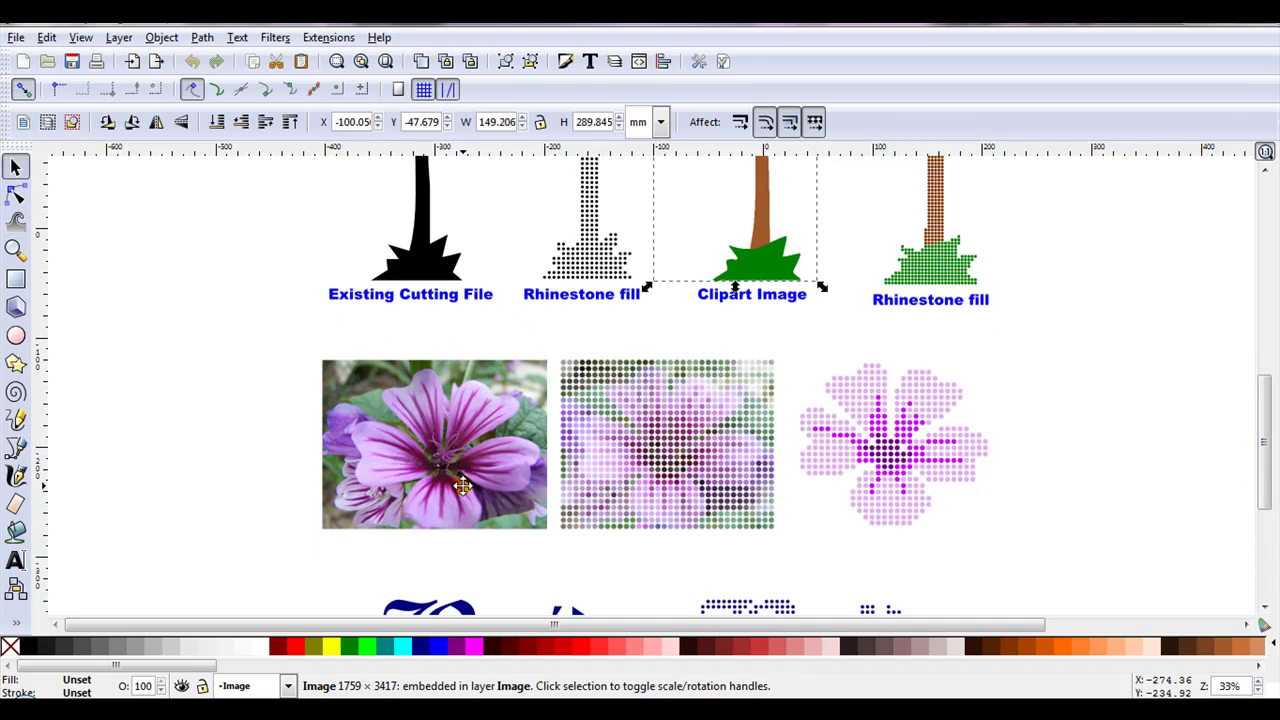
left_click(462, 485)
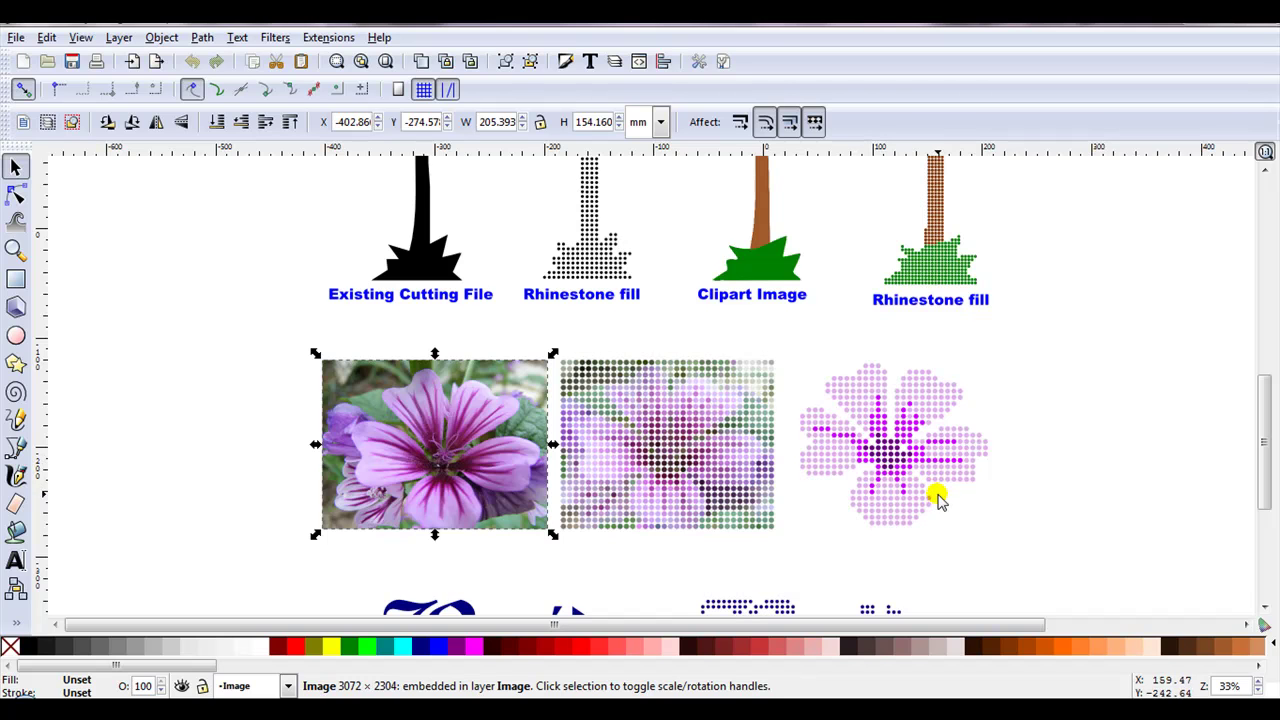
left_click_drag(1252, 474, 1250, 378)
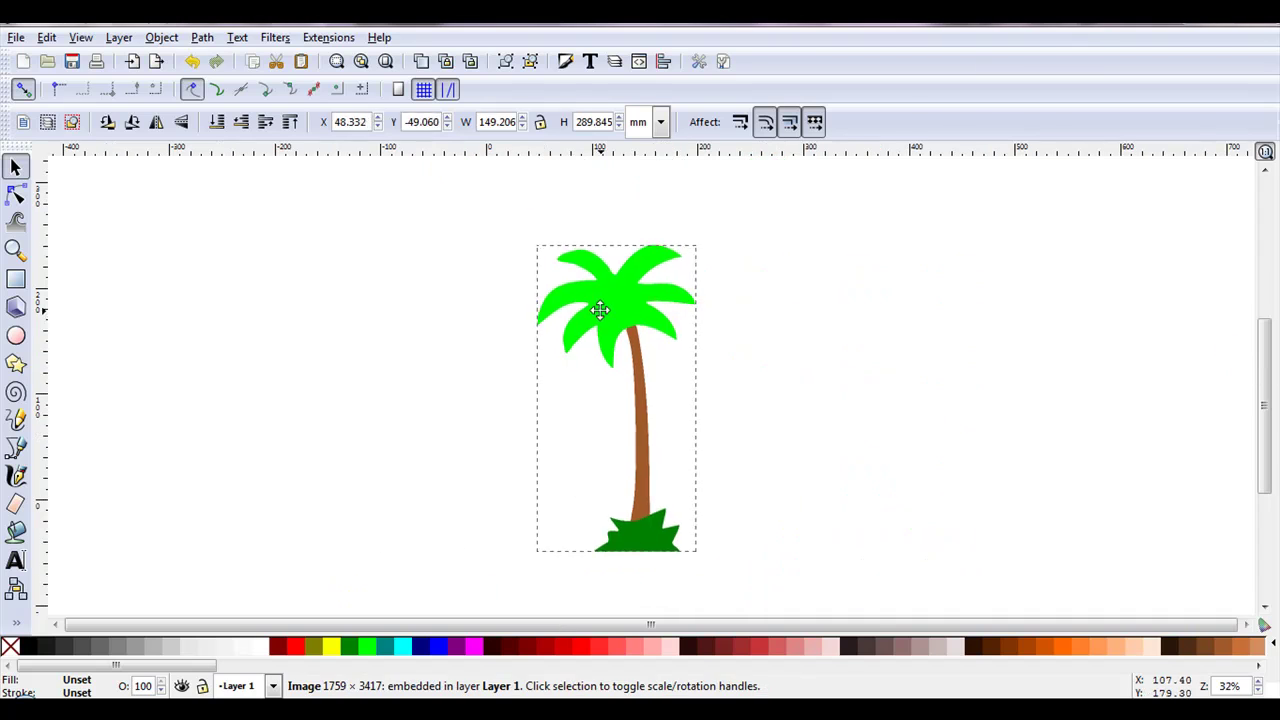
- Scale the green palm proportionally to 200 mm tall with the W/H lock on
left_click(588, 298)
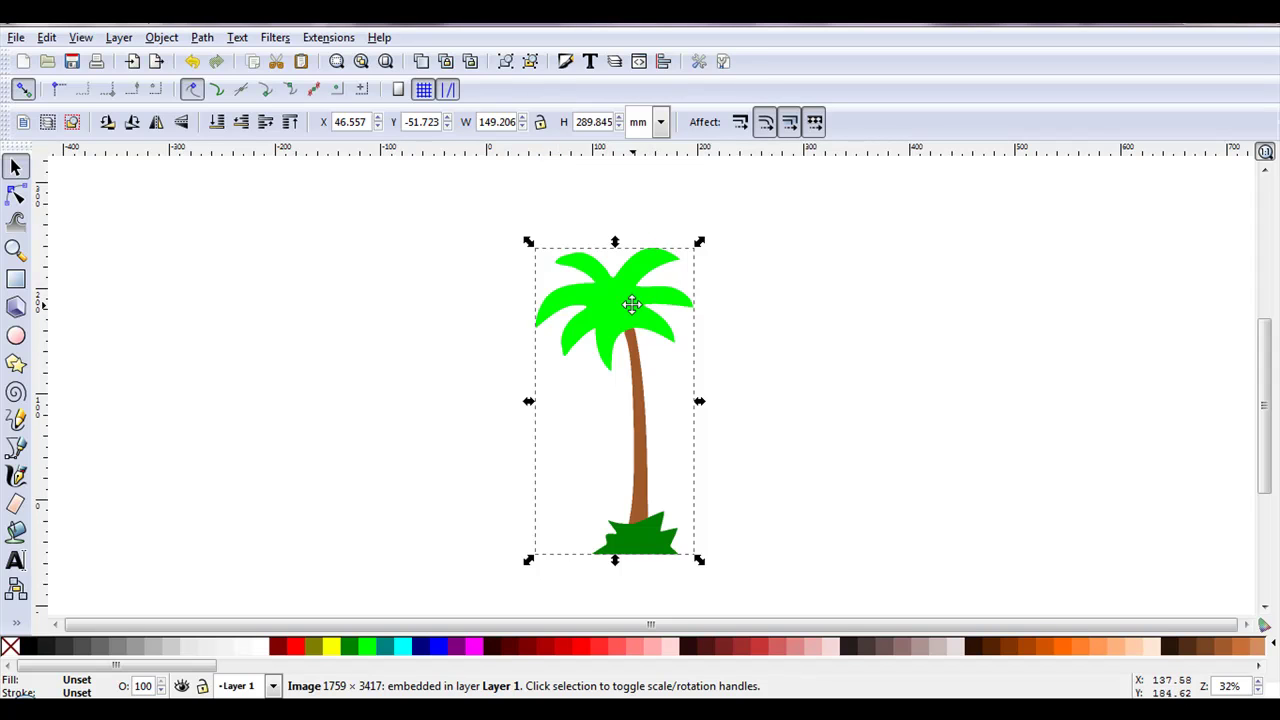
left_click(540, 121)
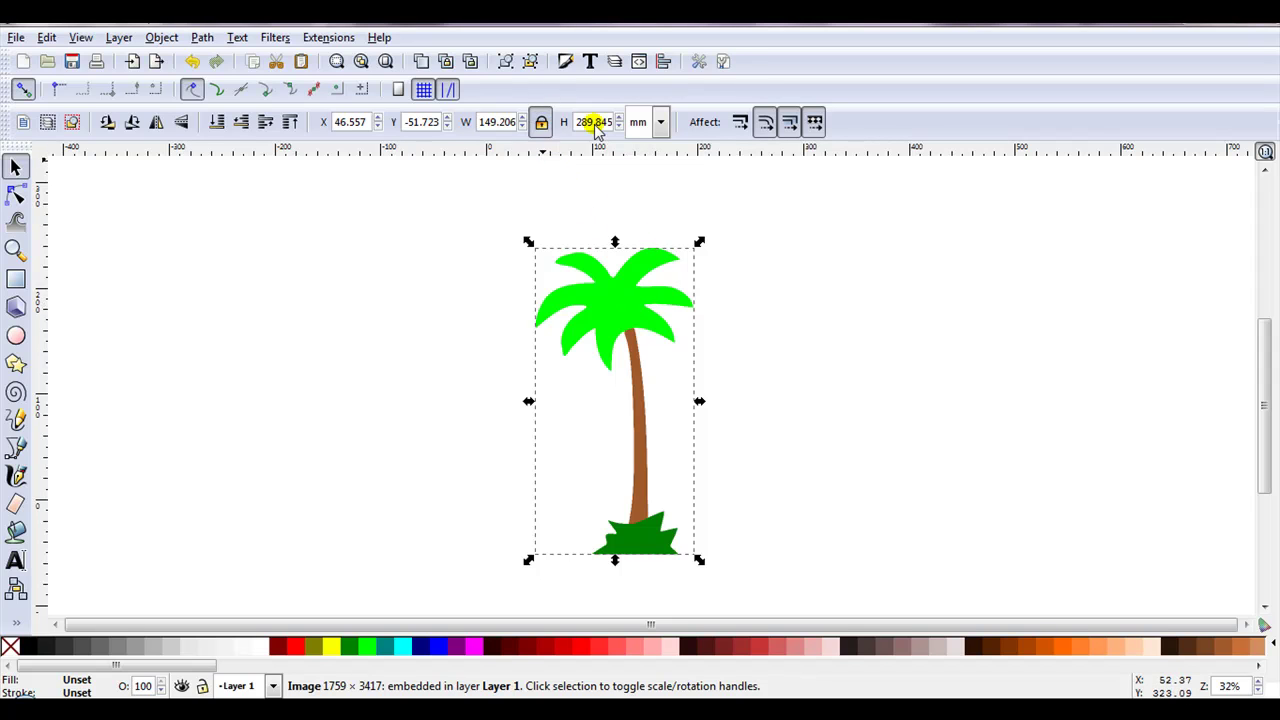
left_click_drag(573, 121, 624, 131)
type("200")
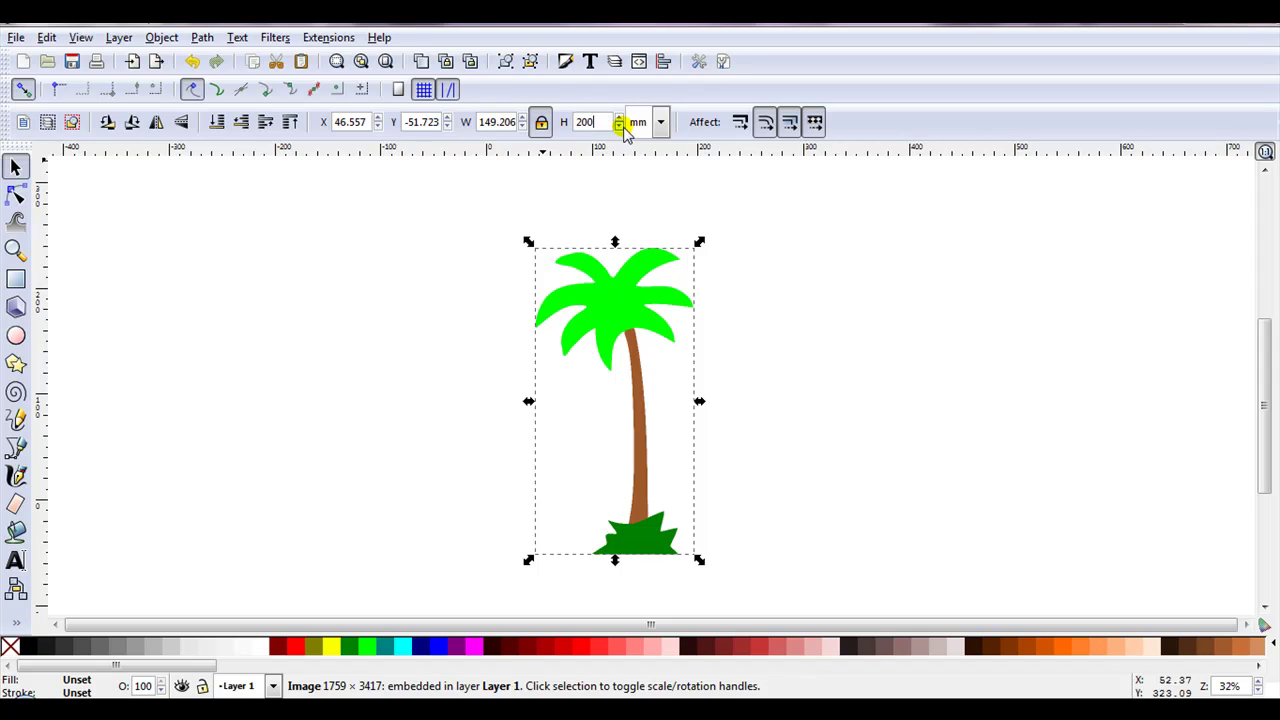
key("Return")
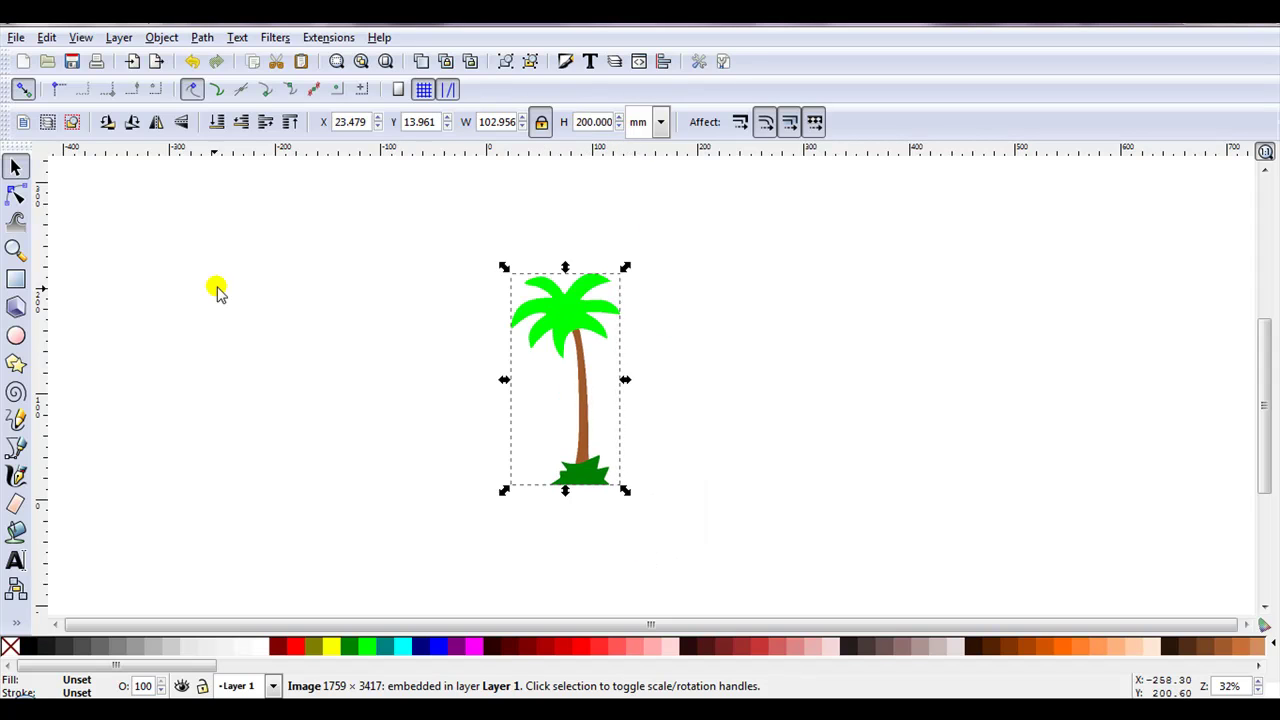
- Draw a pale pink rectangle, lower it to the bottom and align it to frame the palm
left_click(15, 282)
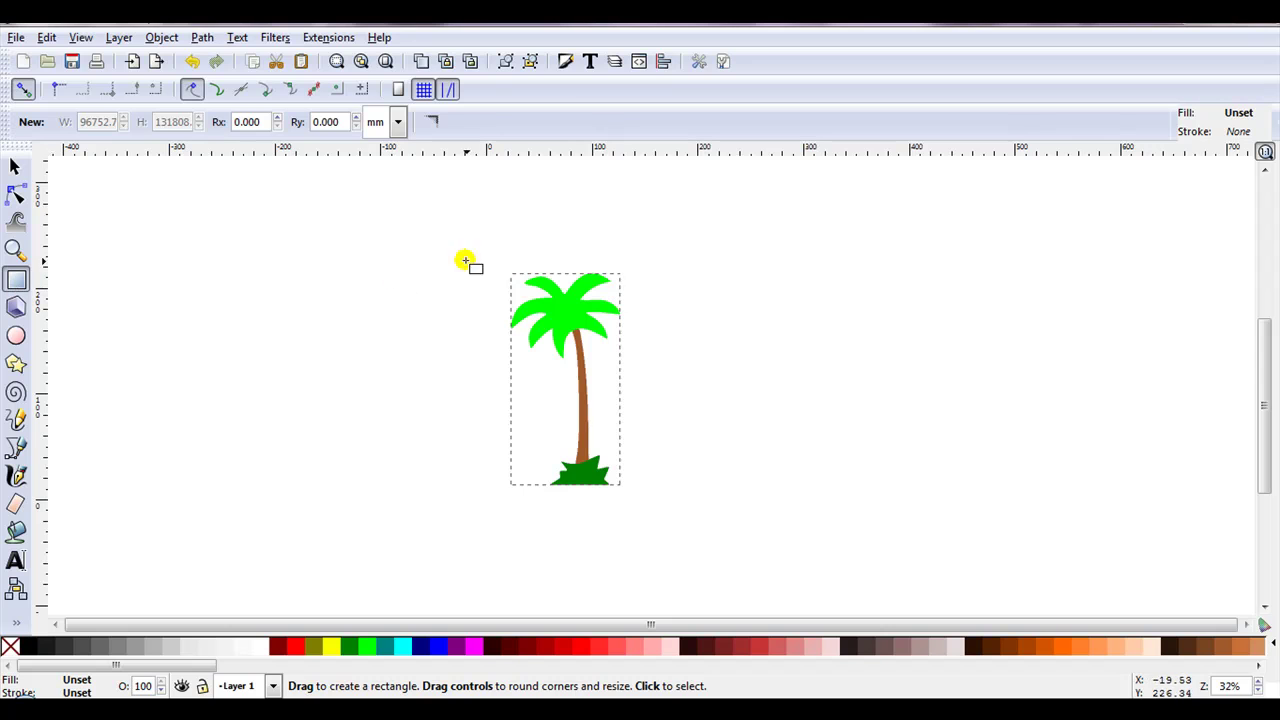
left_click_drag(489, 251, 651, 529)
left_click(15, 167)
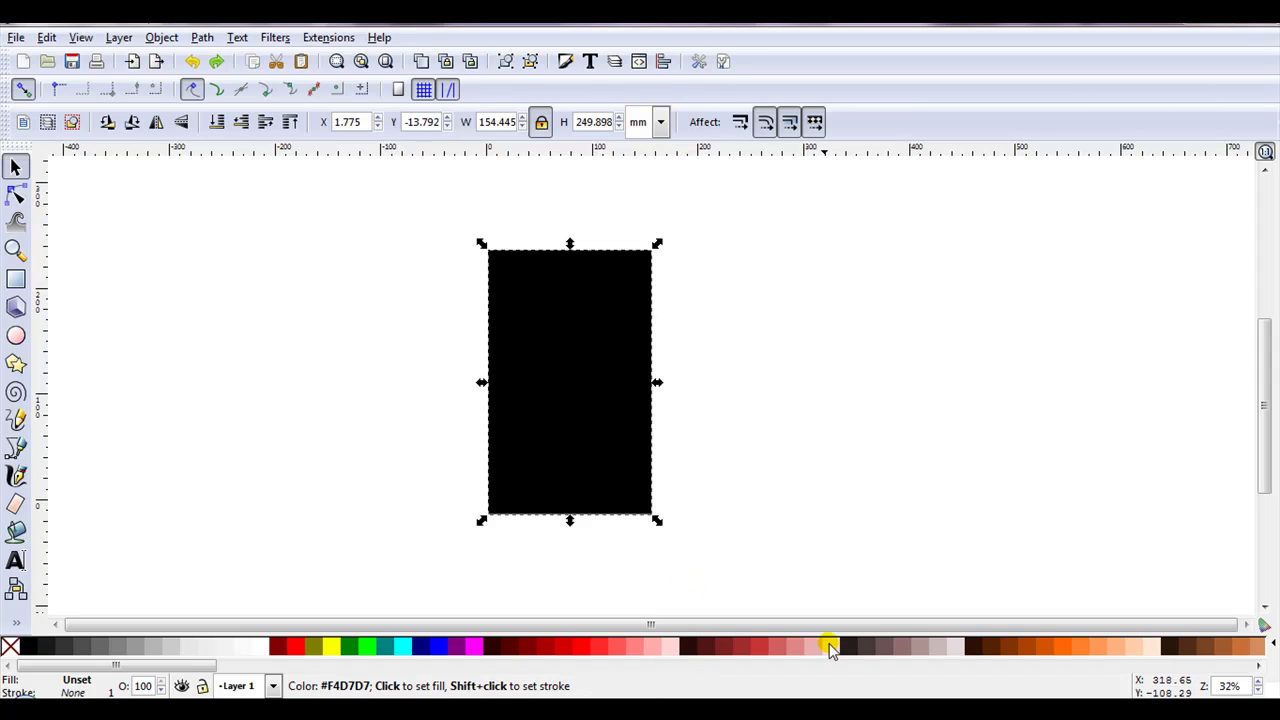
left_click(830, 655)
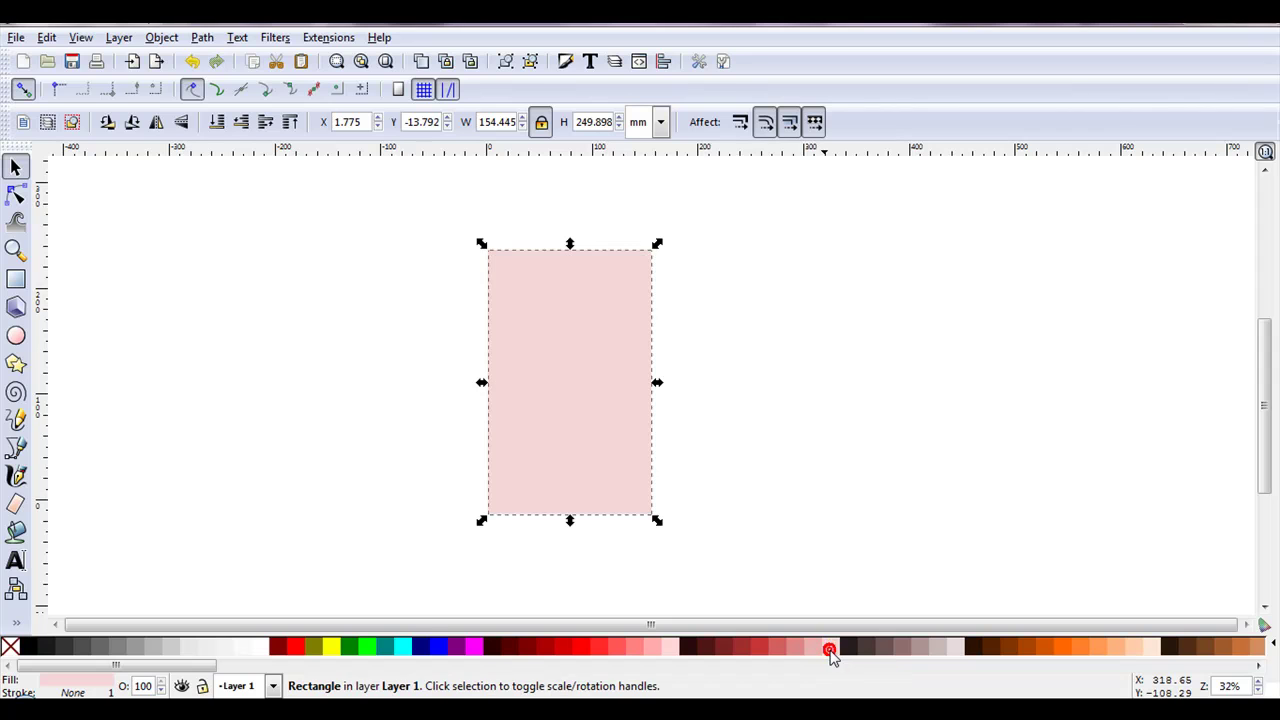
left_click(217, 128)
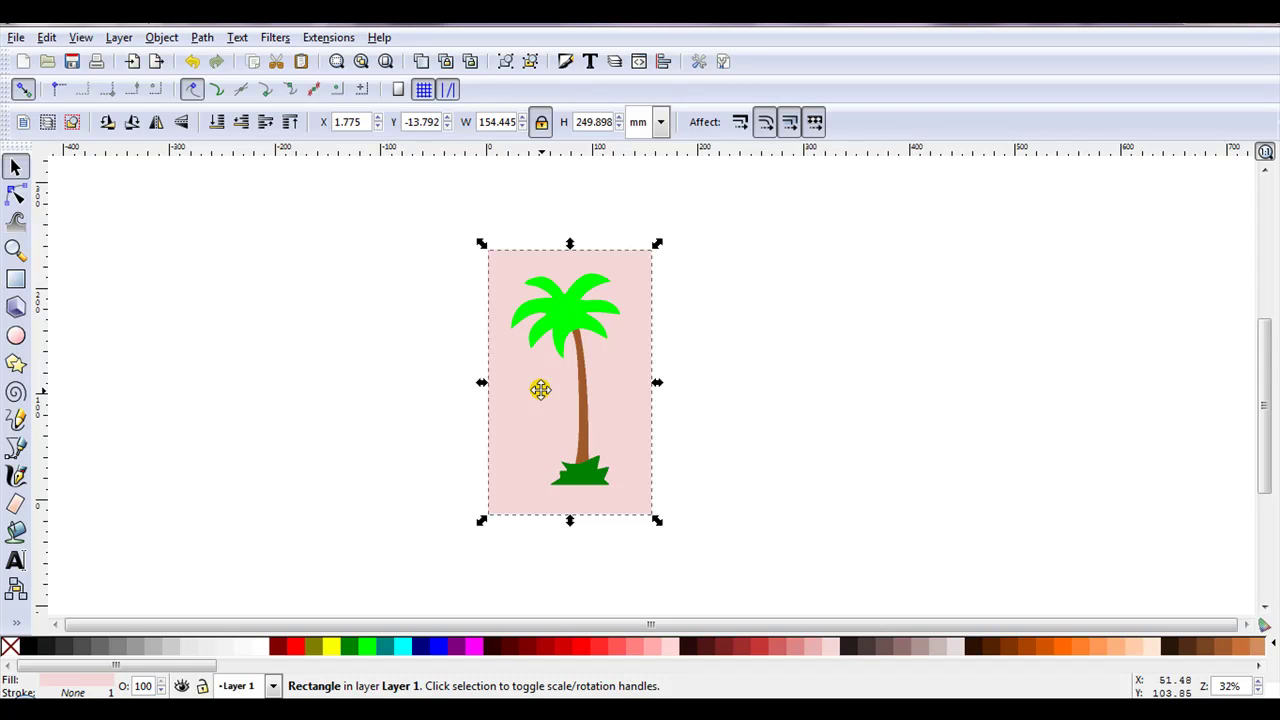
mouse_move(540, 389)
left_mouse_down()
mouse_move(509, 374)
mouse_move(551, 386)
mouse_move(557, 371)
mouse_move(536, 398)
left_mouse_up()
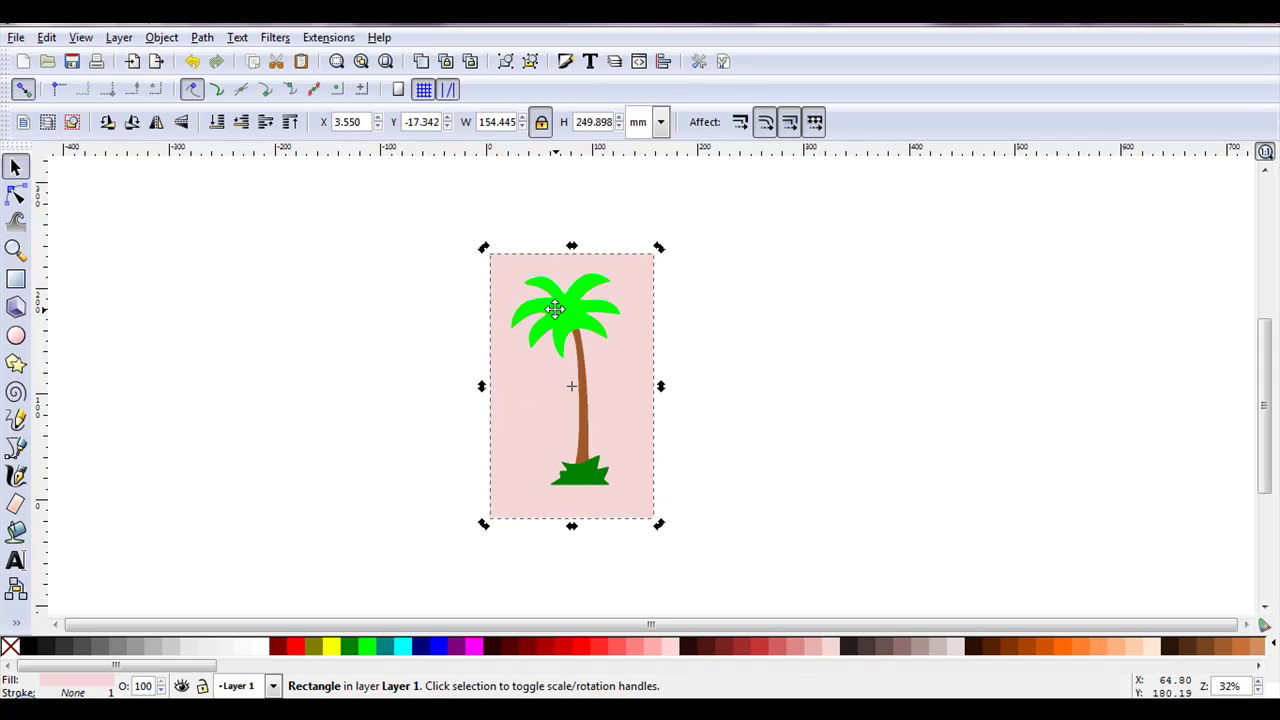
scroll(554, 310, "up", 2, "ctrl")
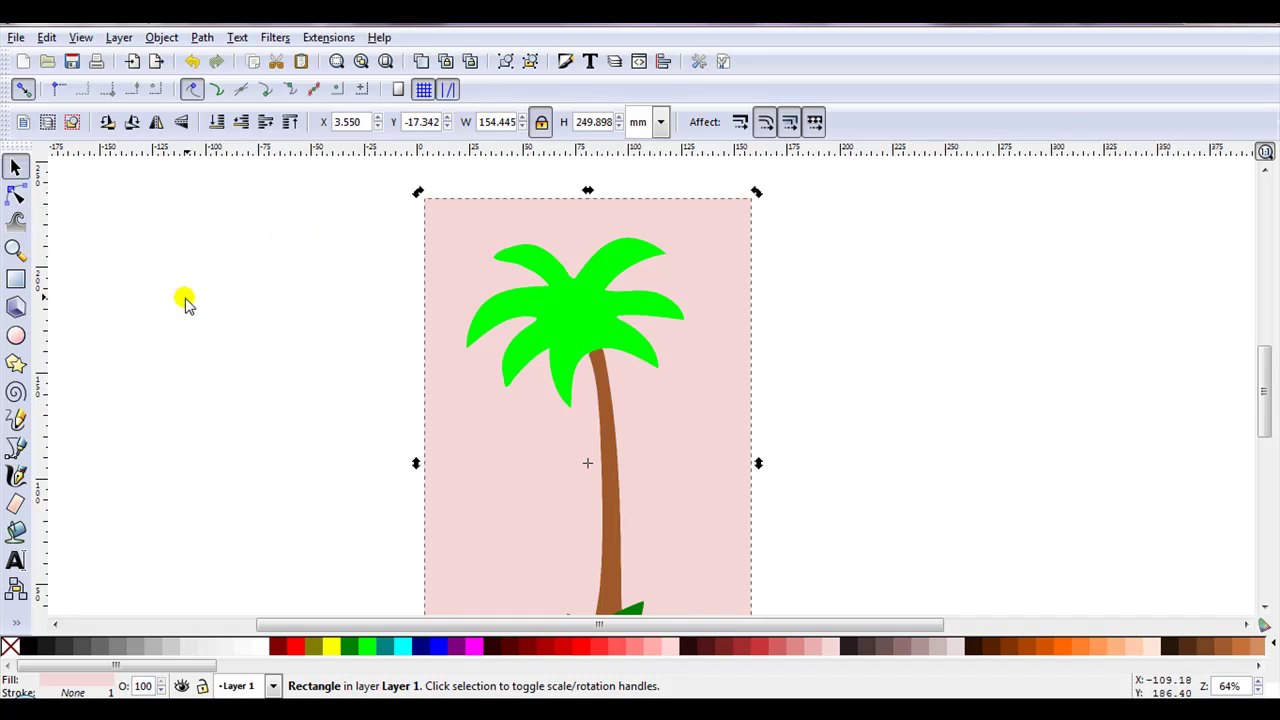
- Draw a small circle left of the rectangle and size it to 2.8 mm wide
left_click(17, 336)
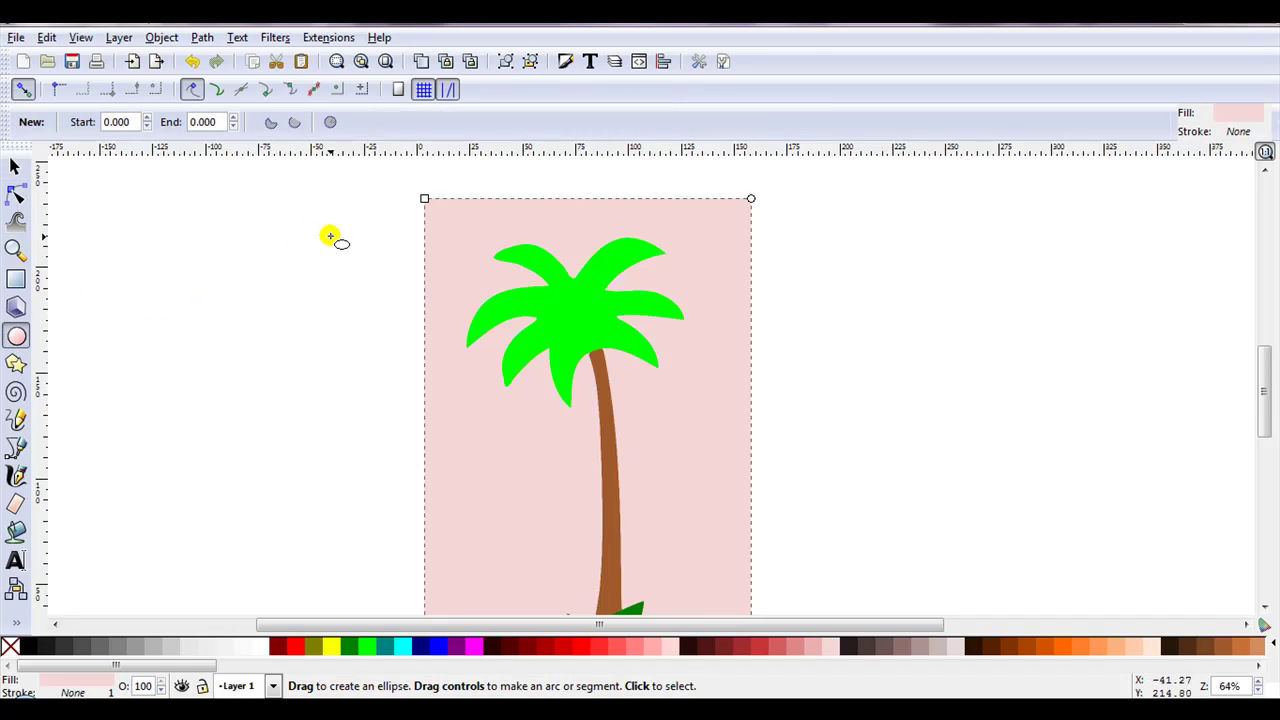
left_click_drag(347, 228, 367, 253)
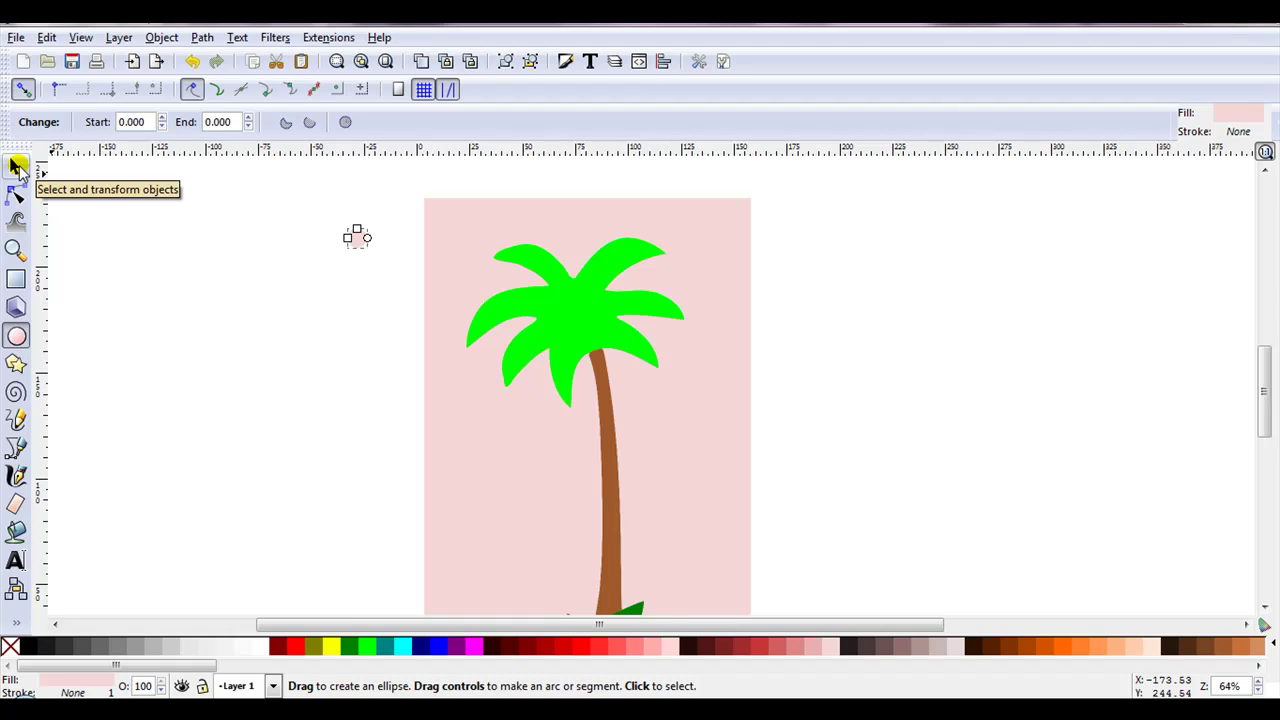
left_click(18, 167)
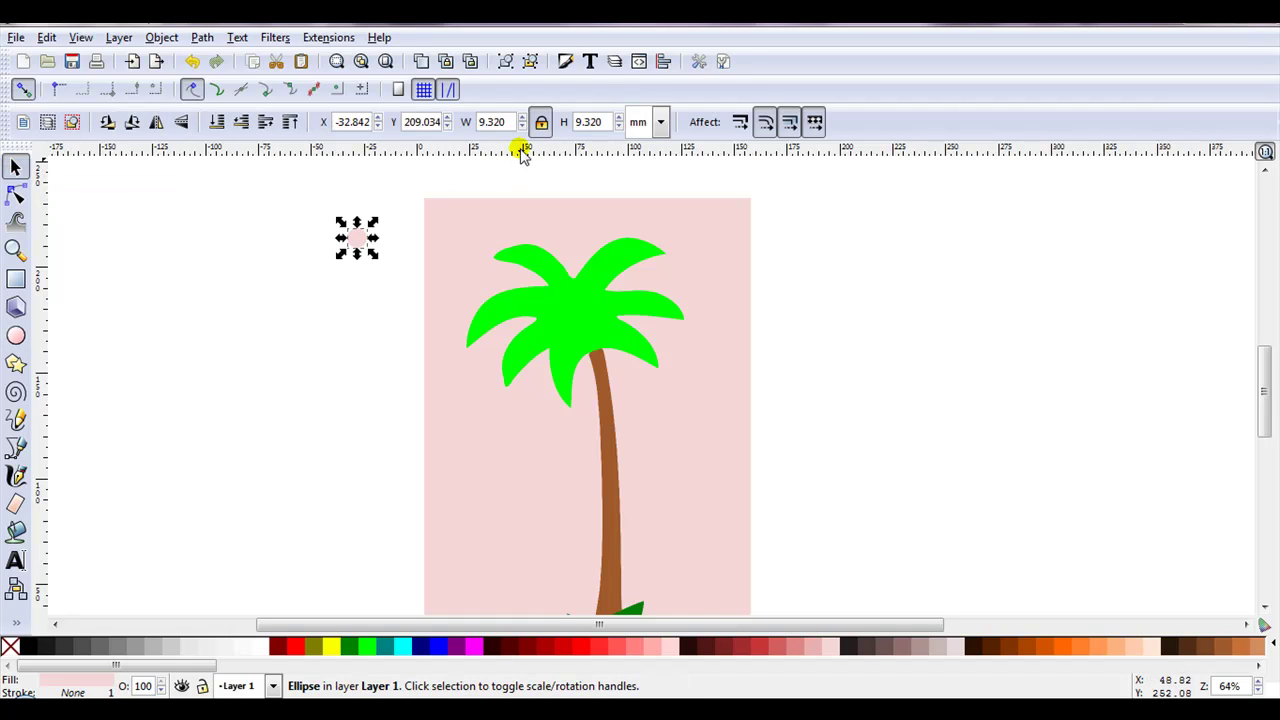
left_click_drag(504, 124, 474, 133)
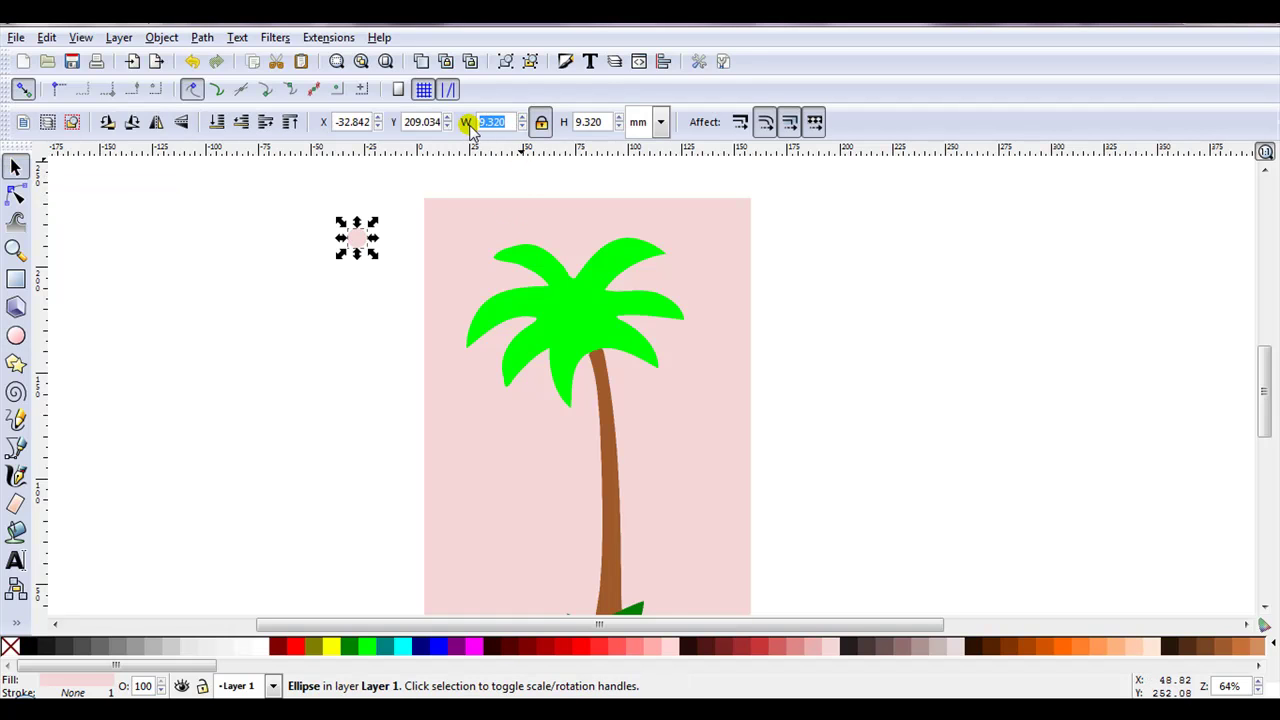
type("2.8")
key("Return")
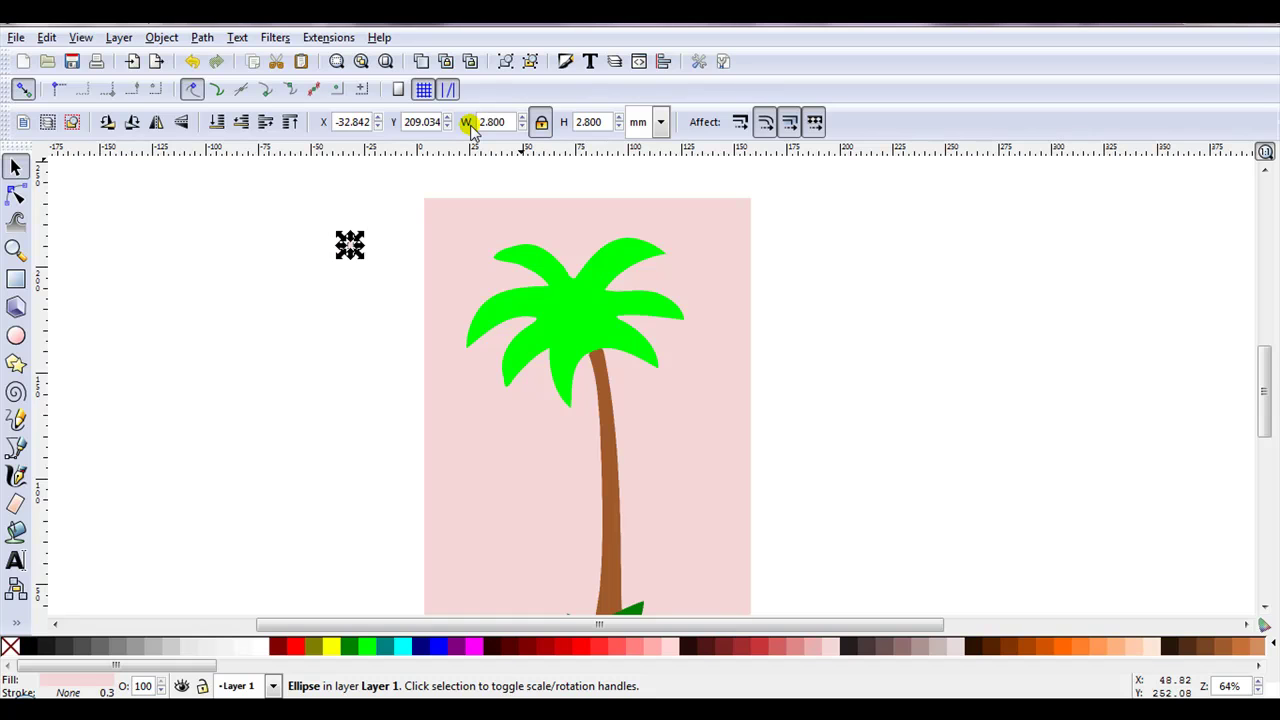
- Unset the circle's fill and move it onto the pink rectangle's top-left corner
right_click(88, 684)
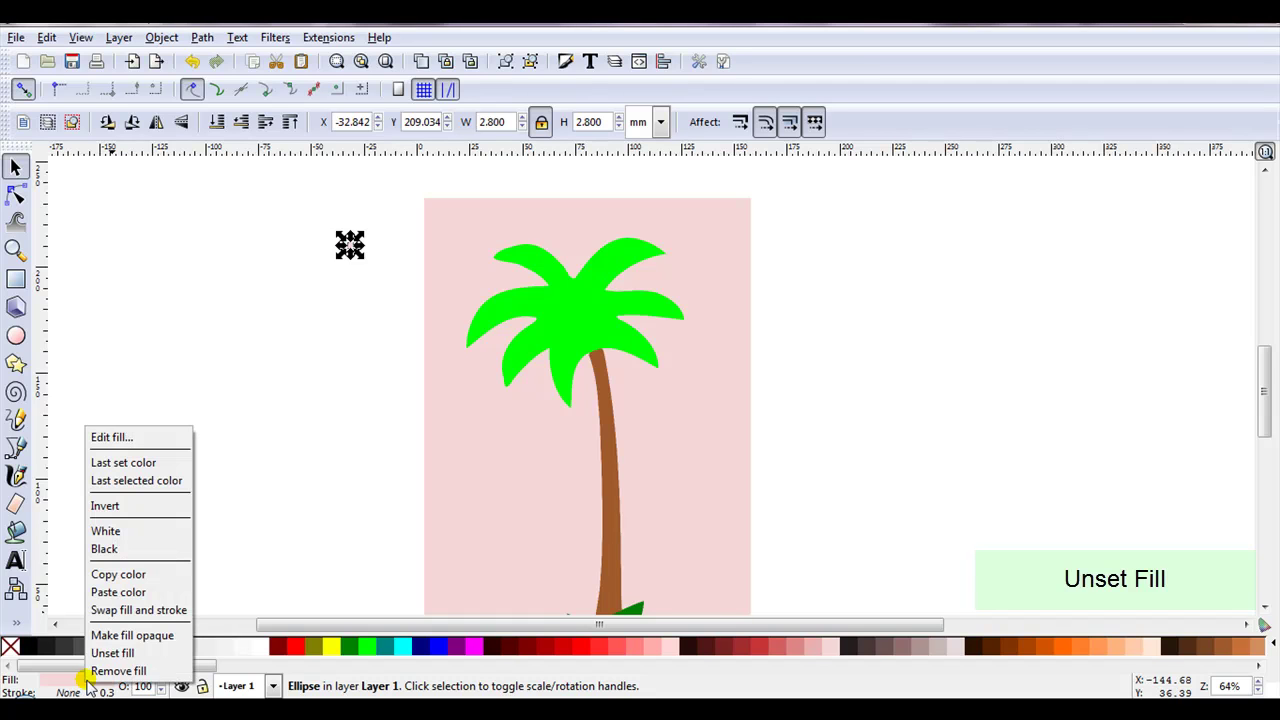
left_click(160, 655)
left_click_drag(350, 244, 464, 233)
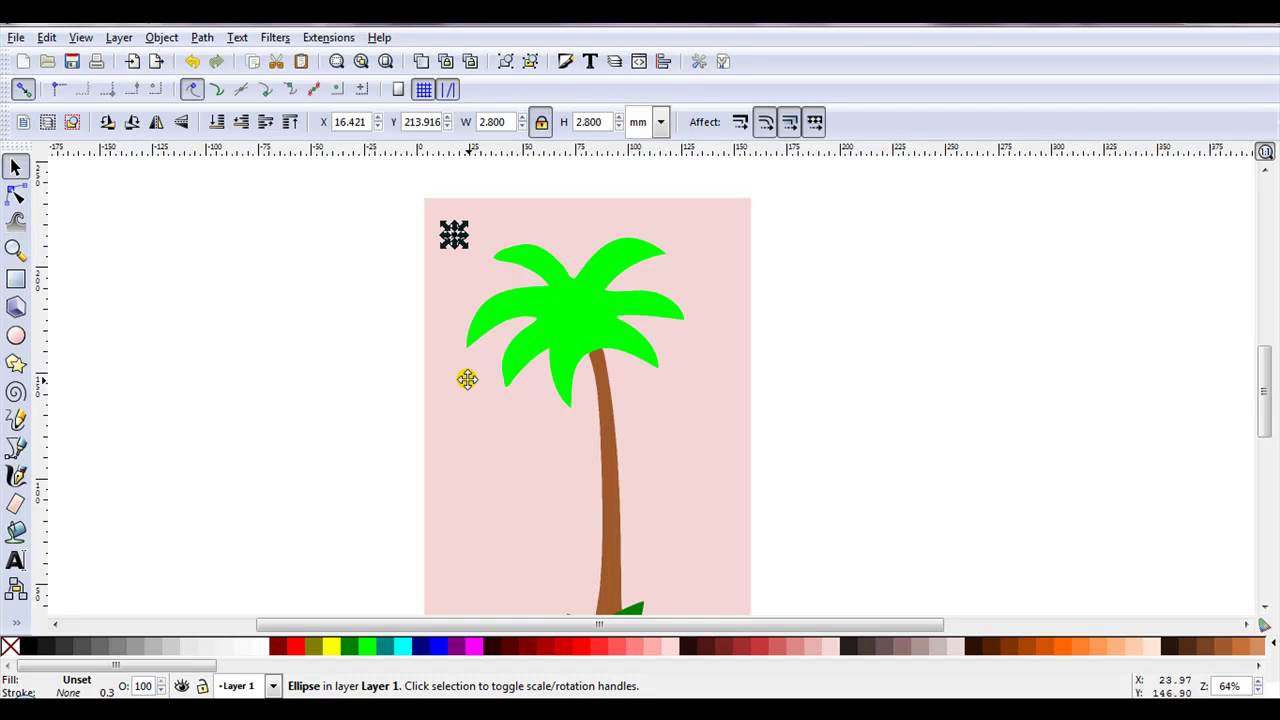
- Open Edit > Create Tiled Clones and reset all tiling settings to zero
scroll(467, 378, "up", 2)
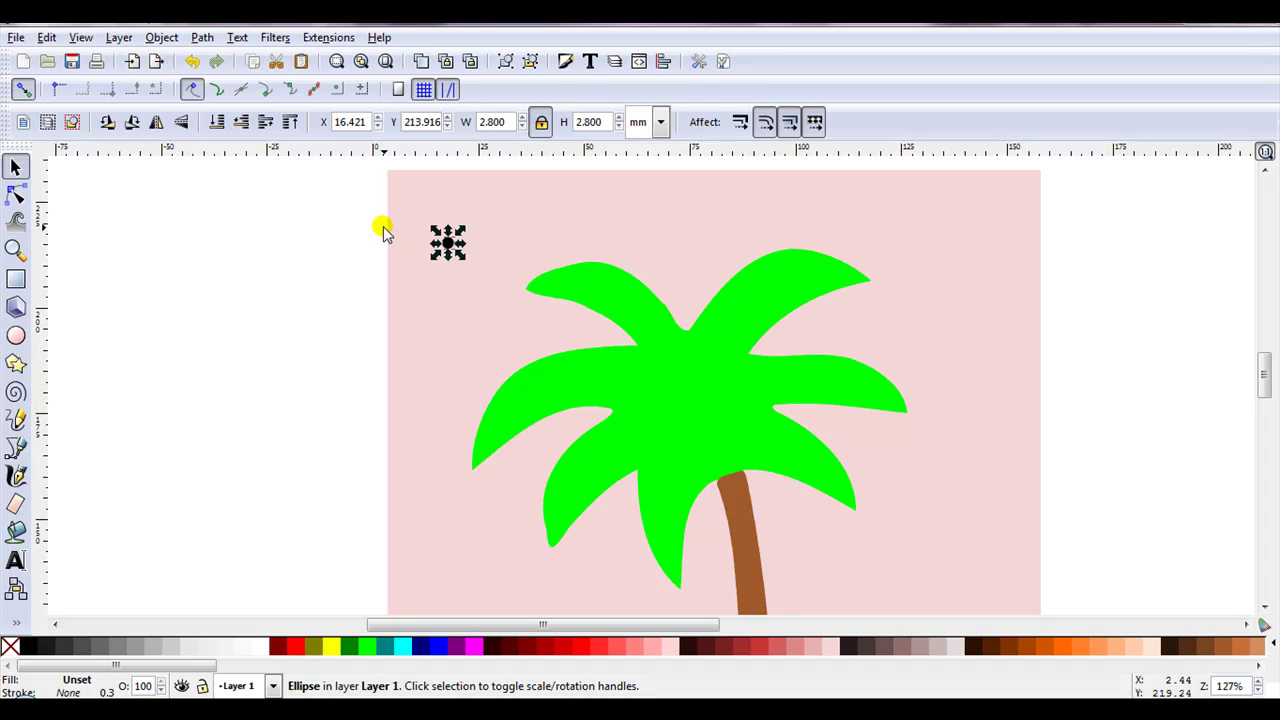
left_click(47, 38)
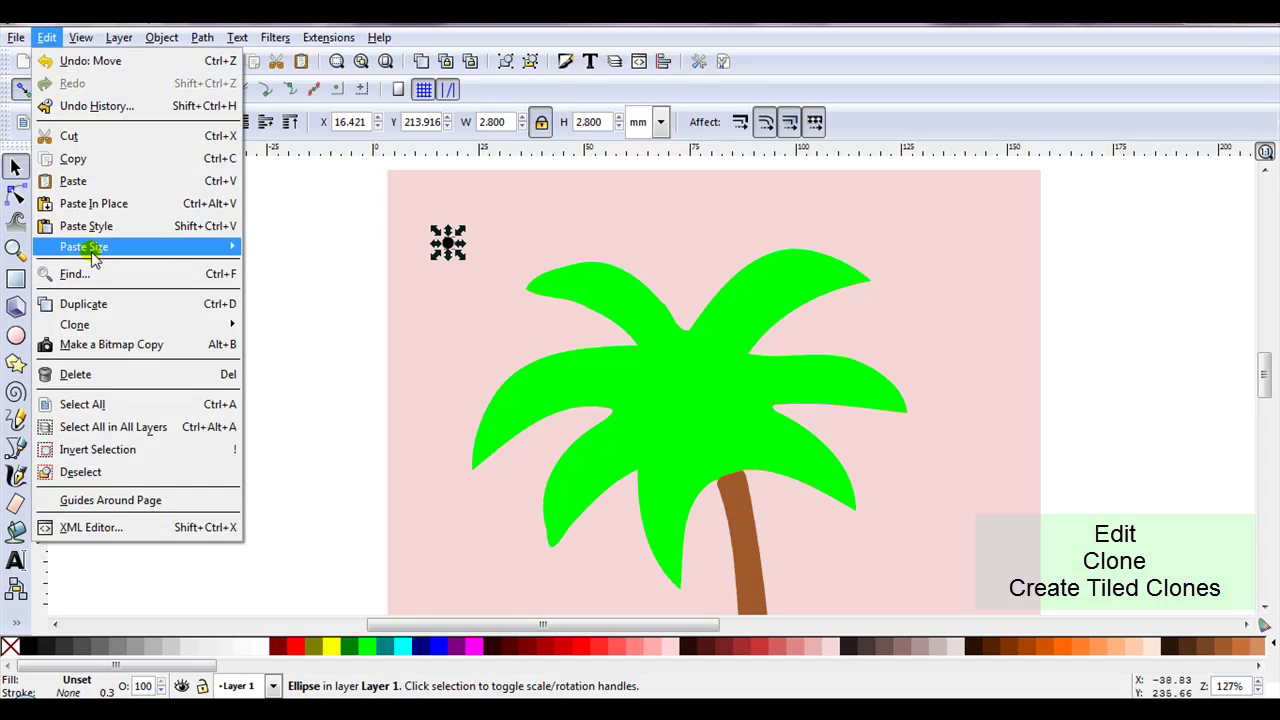
mouse_move(104, 322)
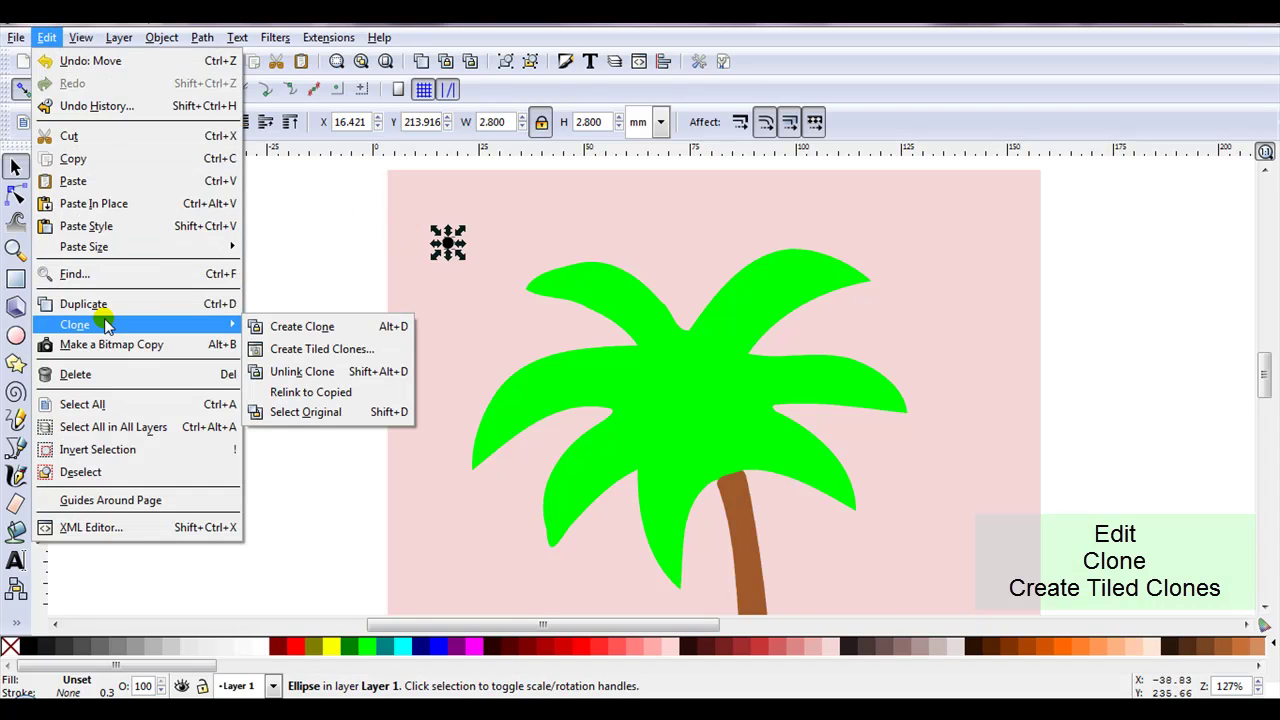
left_click(312, 349)
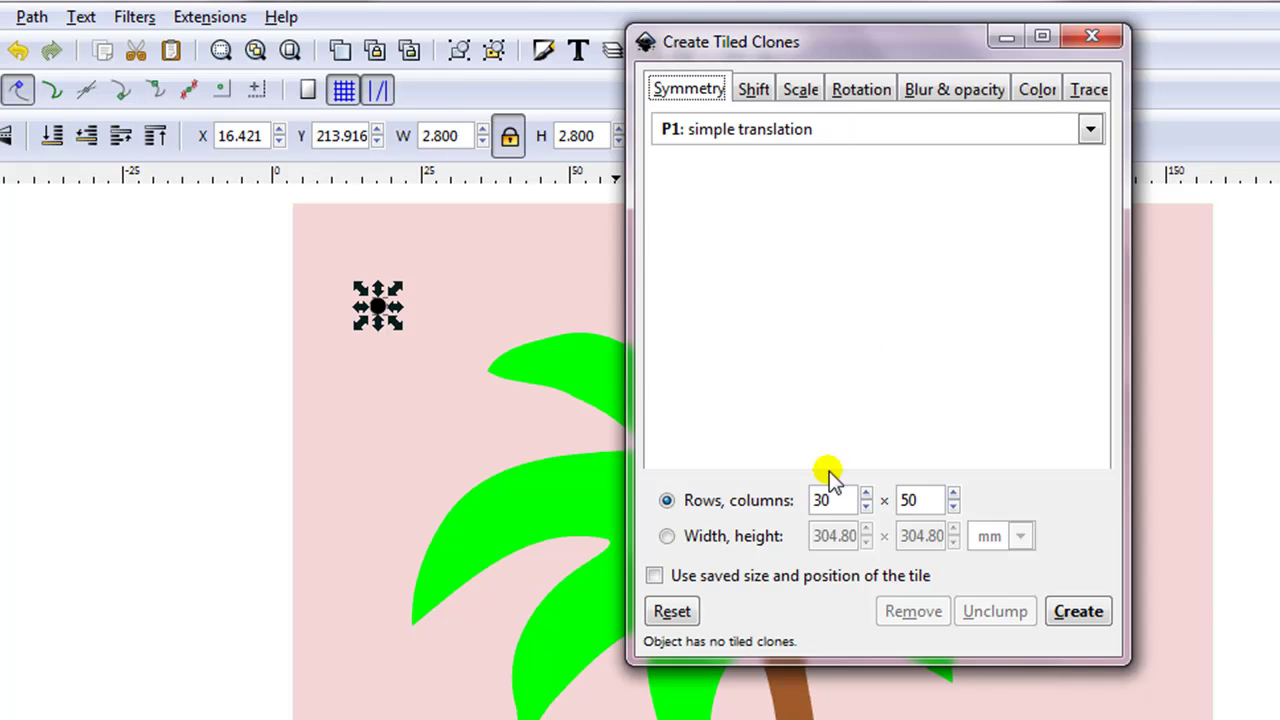
left_click(673, 612)
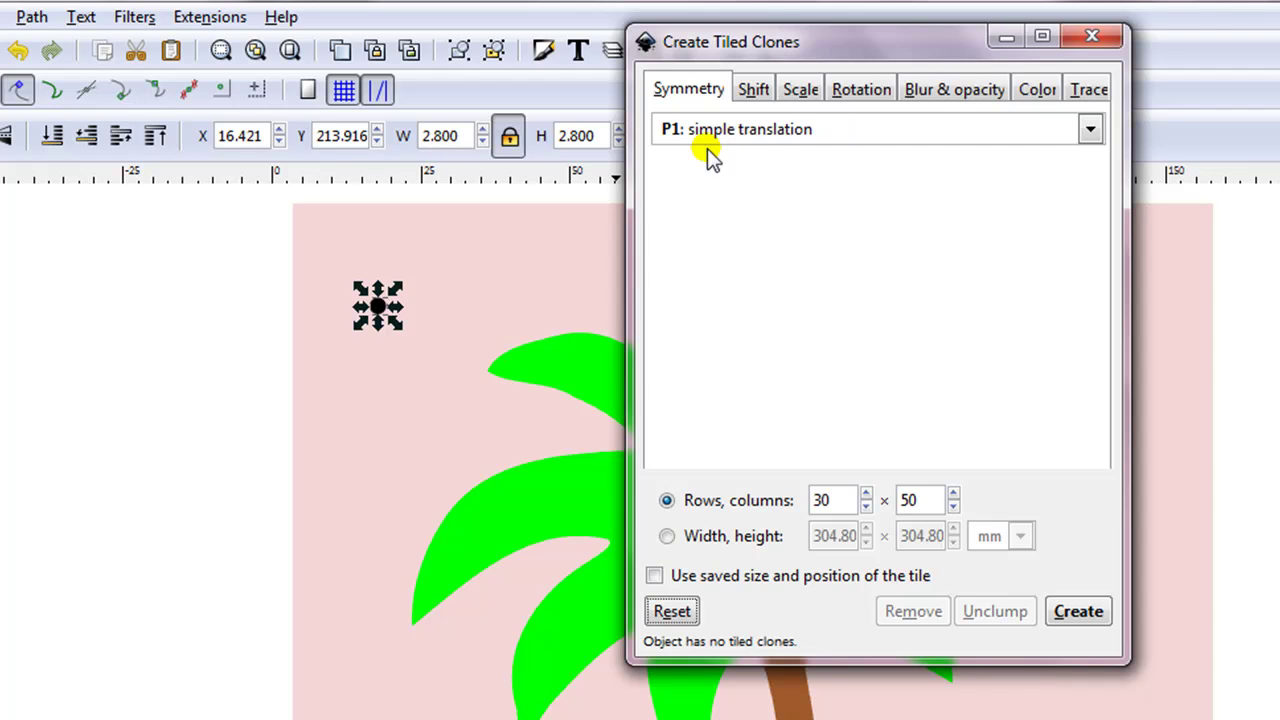
- On the Shift tab, set per-column Shift X and per-row Shift Y to 50%
left_click(752, 90)
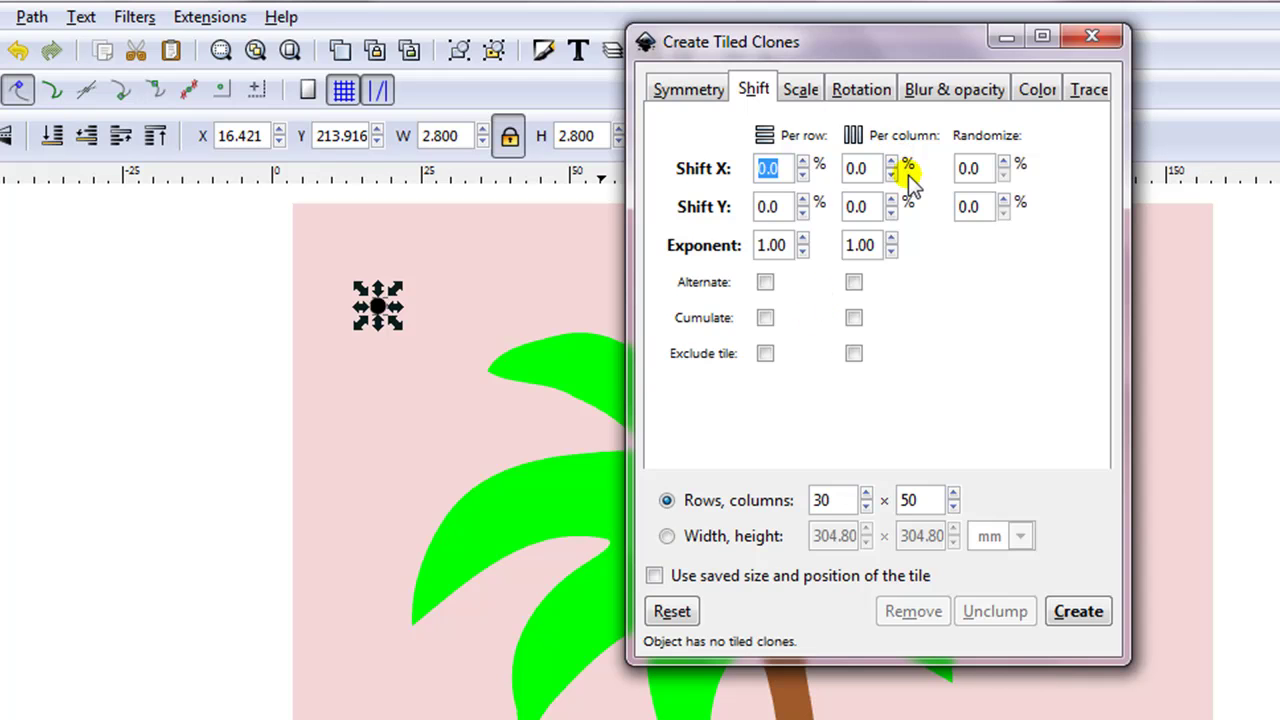
left_click(848, 167)
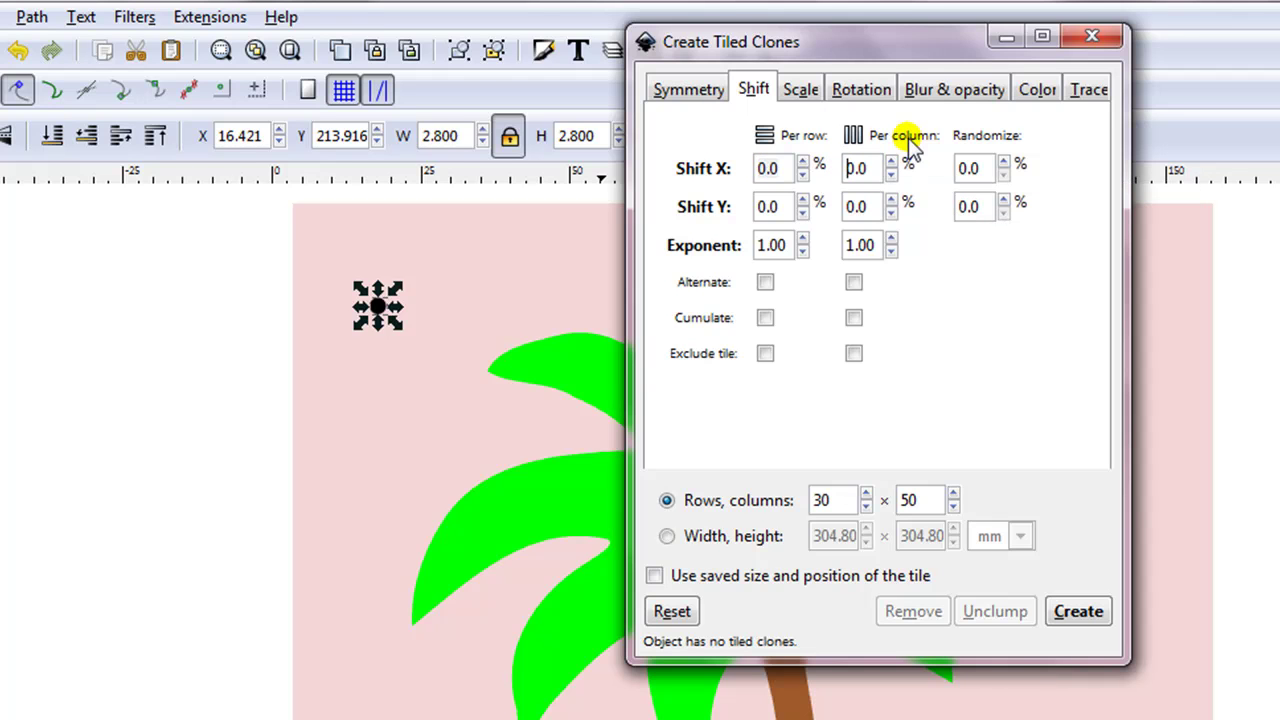
type("5")
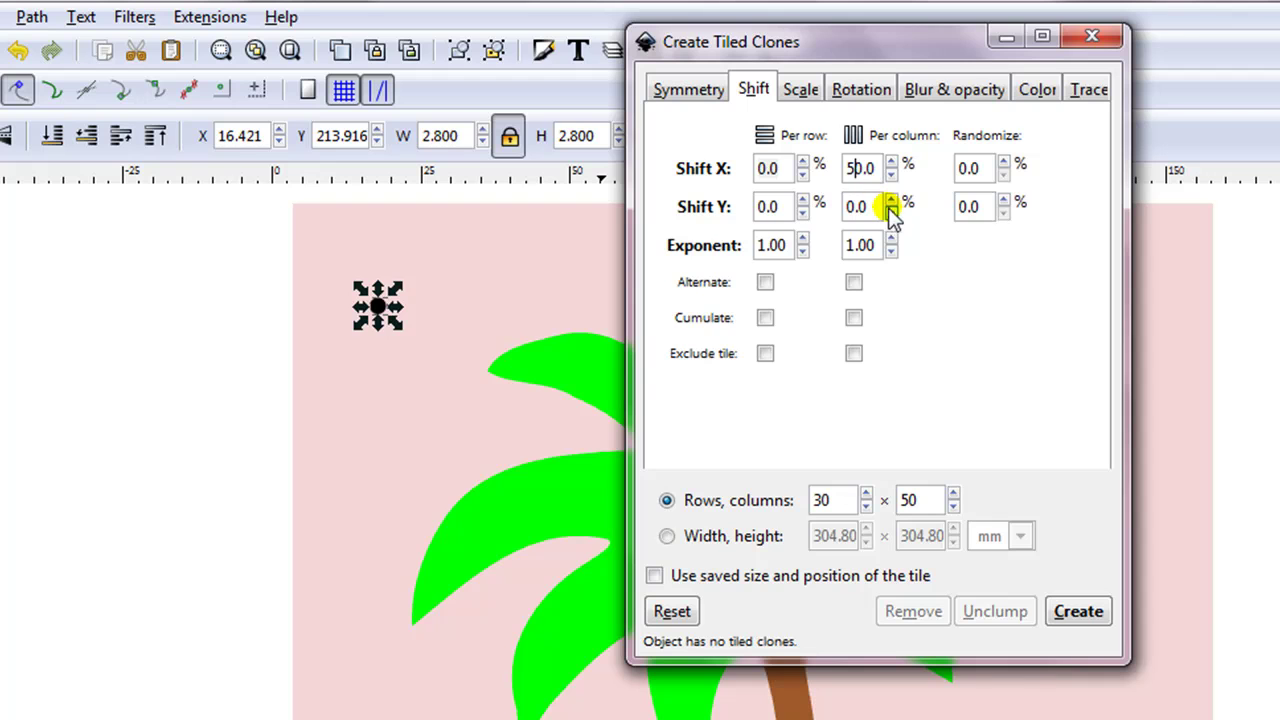
left_click(757, 206)
type("5")
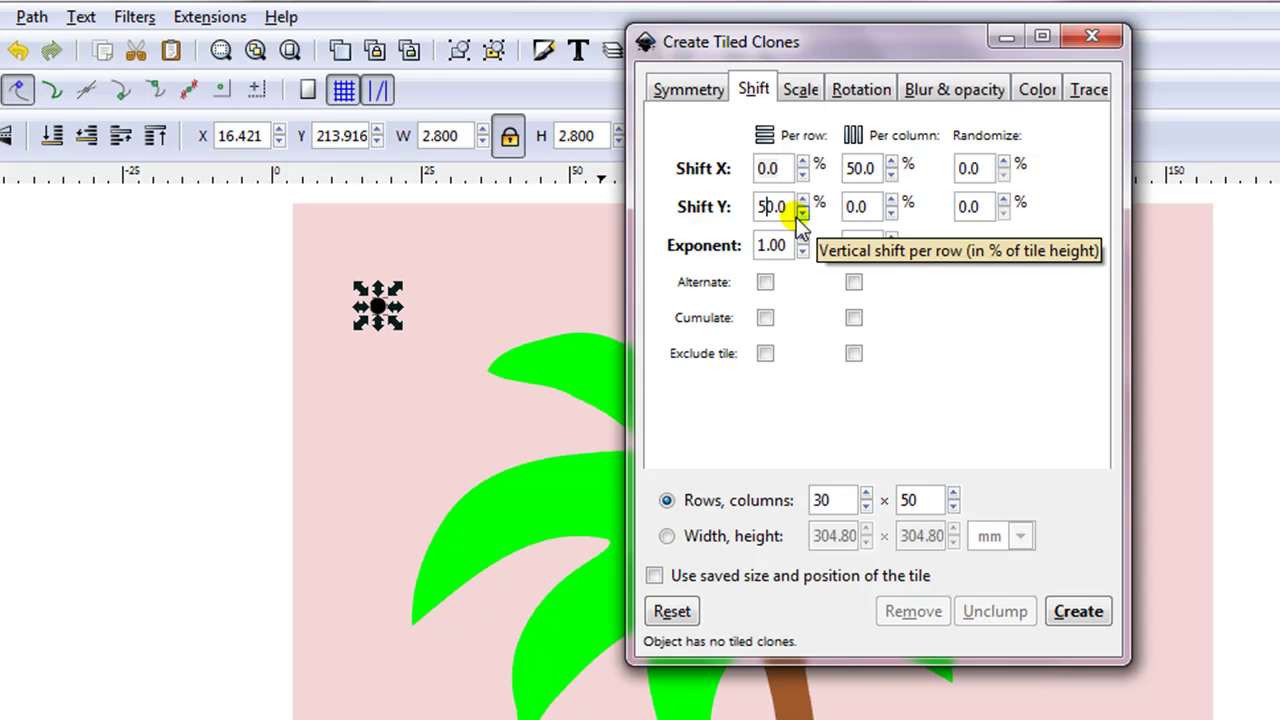
- Turn on tracing the drawing under the tiles with colour picked and applied, then move the dialog left
left_click(1094, 90)
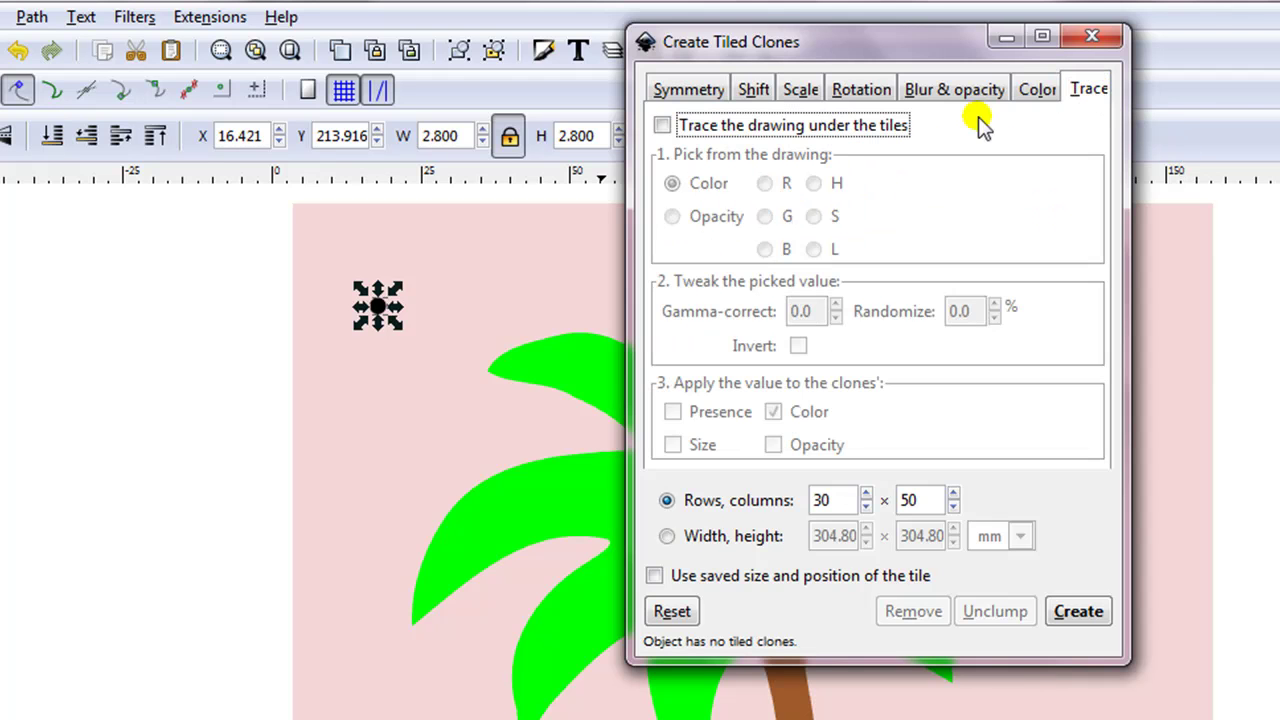
left_click(660, 127)
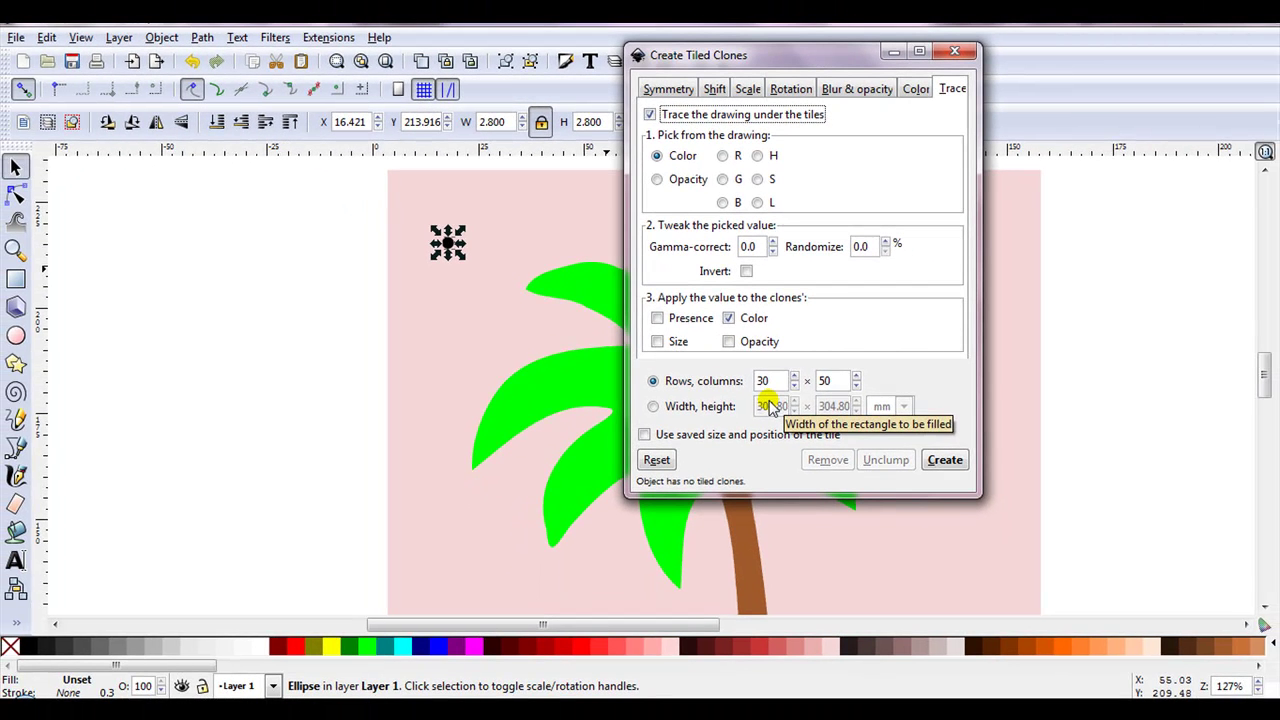
left_click_drag(787, 56, 228, 47)
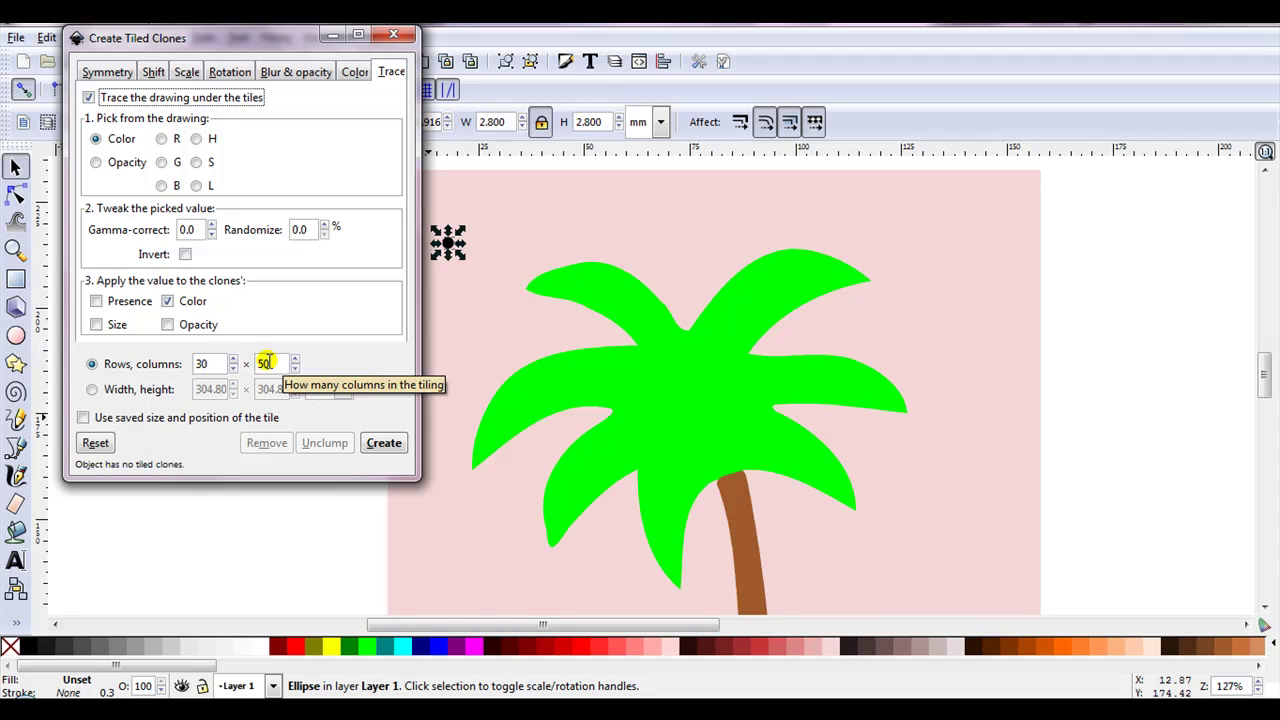
- Create the tiled clones, then recreate them as 70 rows by 30 columns
left_click(381, 445)
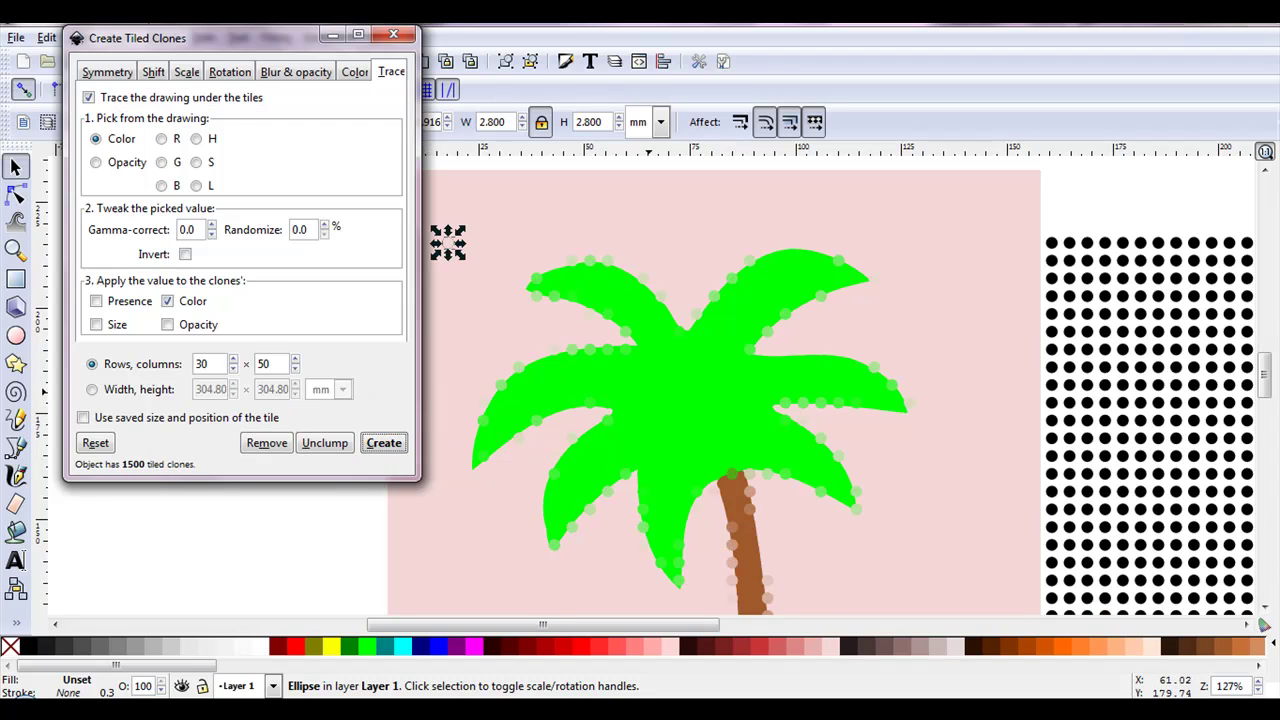
left_click_drag(1262, 378, 1266, 408)
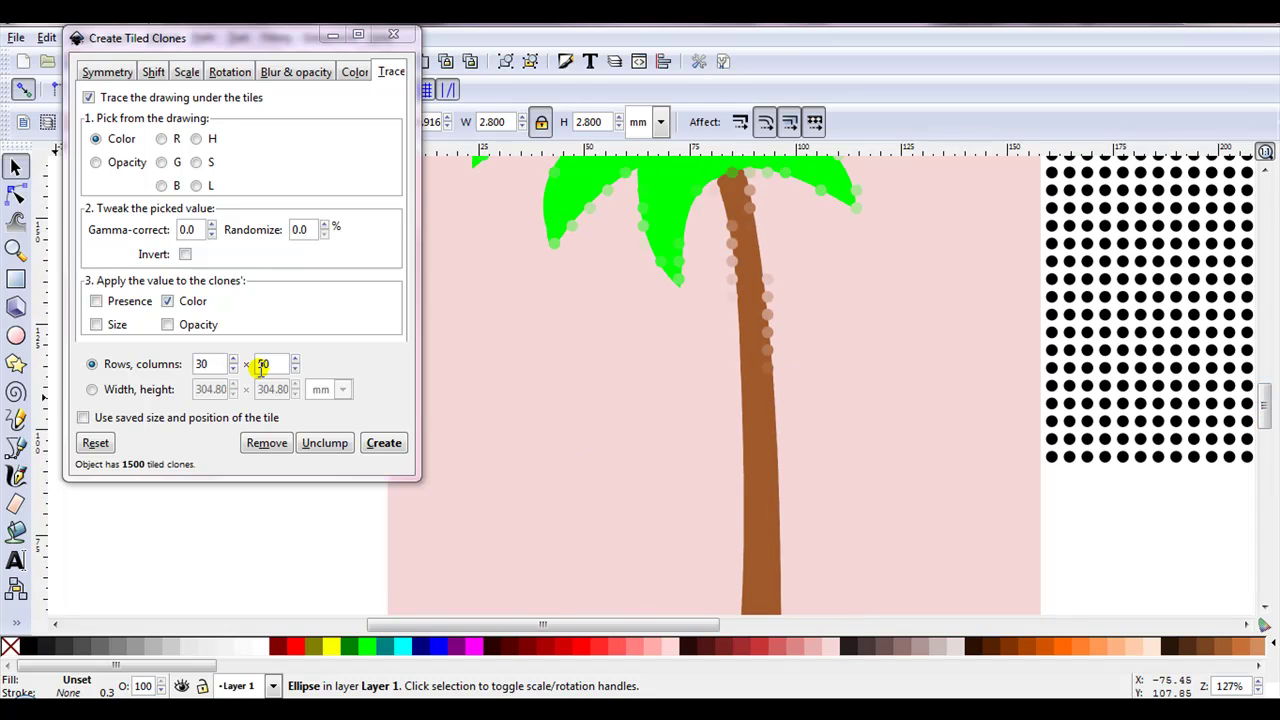
left_click_drag(279, 363, 190, 368)
type("30")
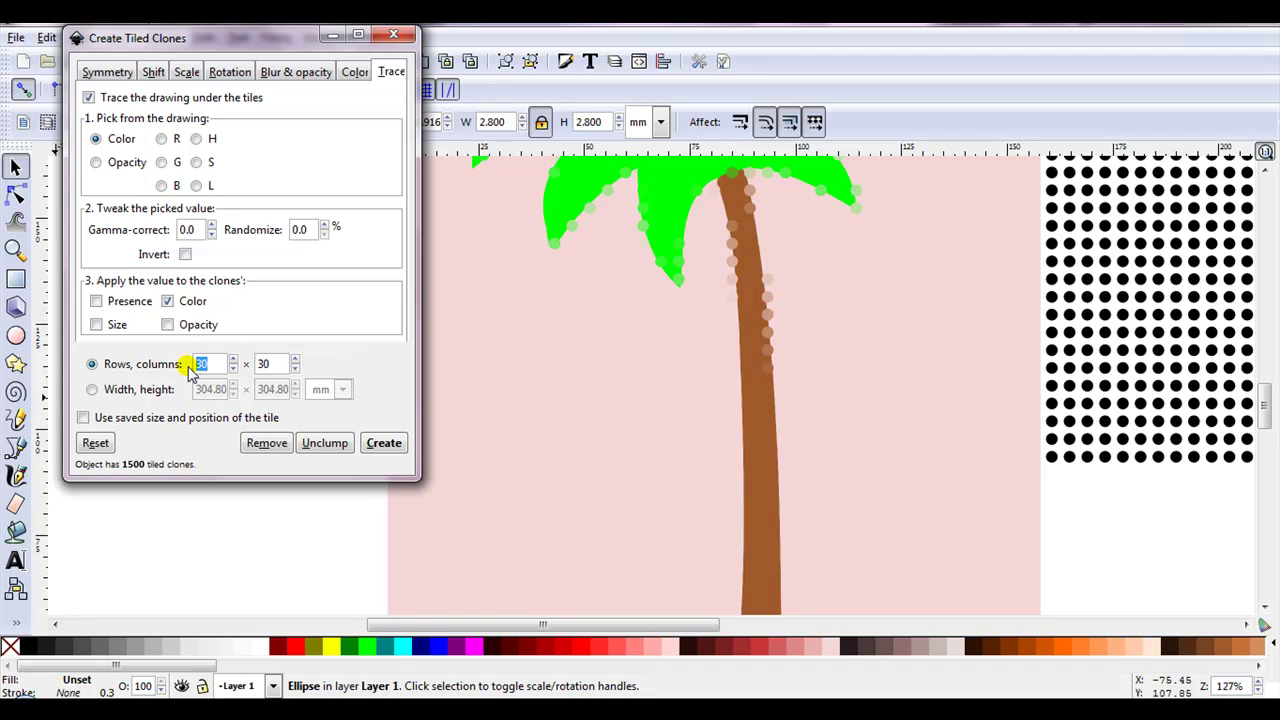
type("70")
left_click(384, 443)
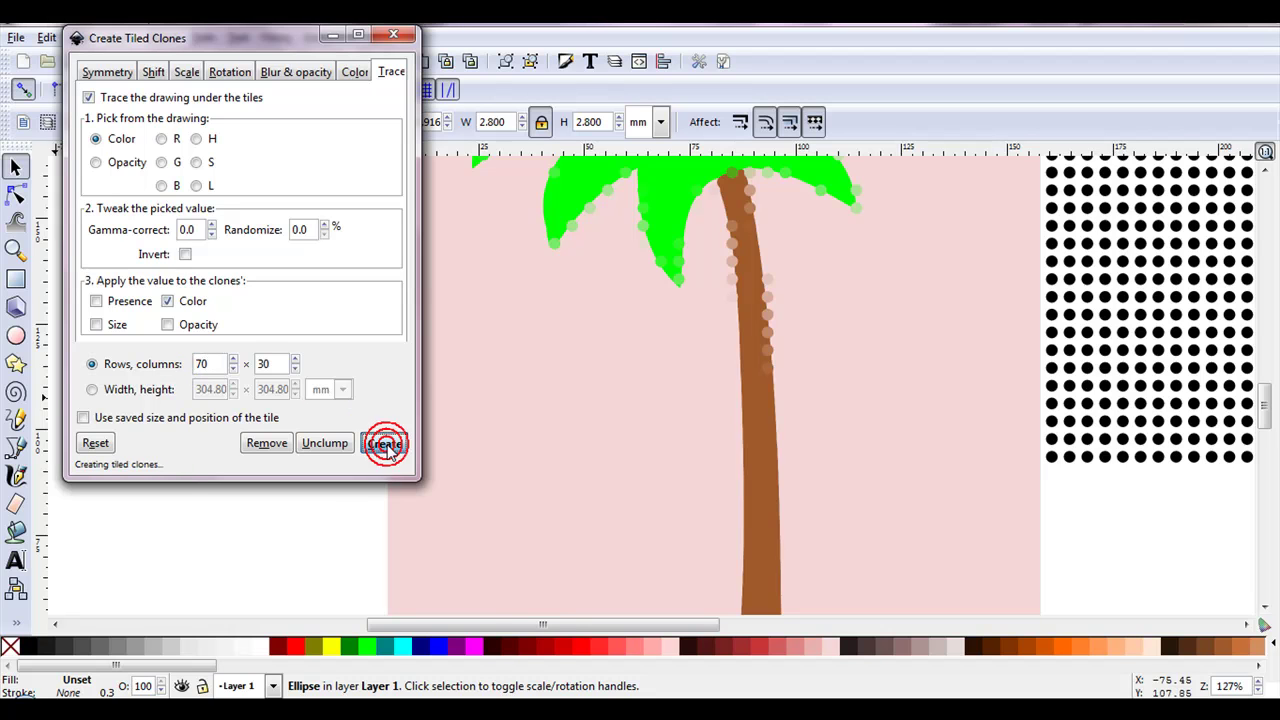
- Change the column count to 40 and recreate the clones as a 70 × 40 grid
scroll(601, 309, "down", 2)
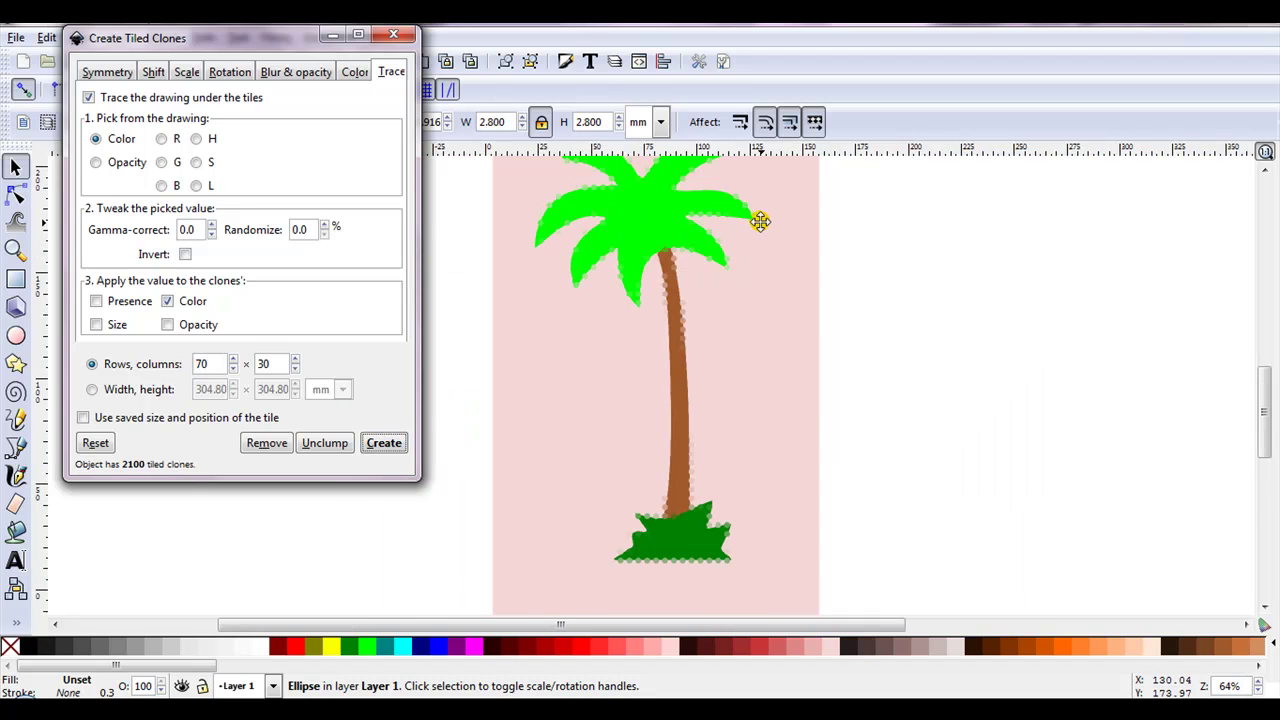
scroll(760, 221, "up", 2)
scroll(760, 221, "down", 2)
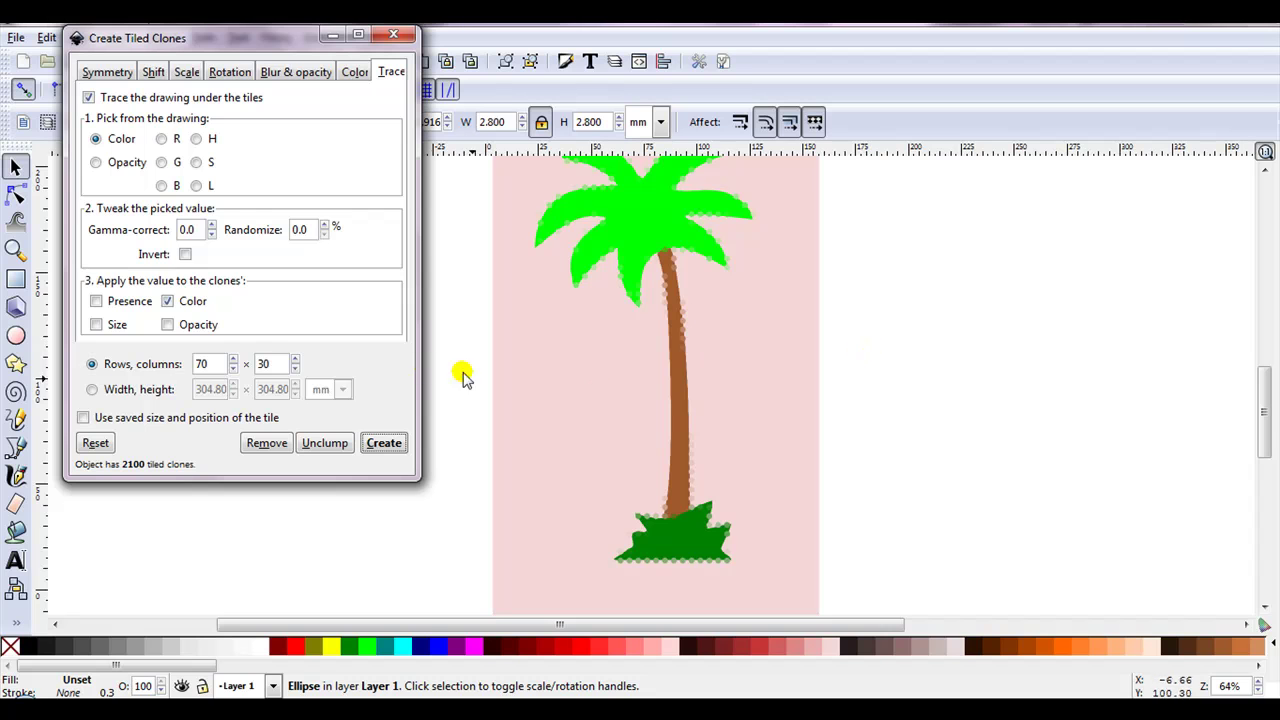
double_click(272, 364)
type("40")
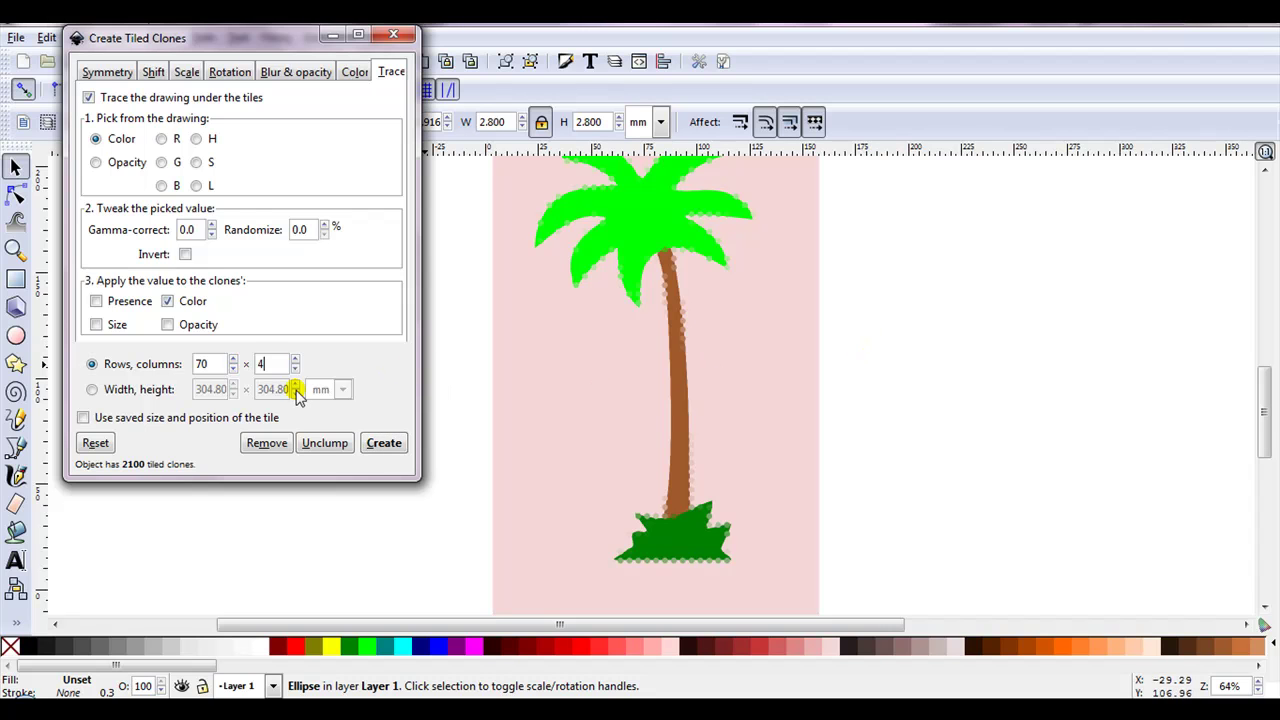
left_click(395, 445)
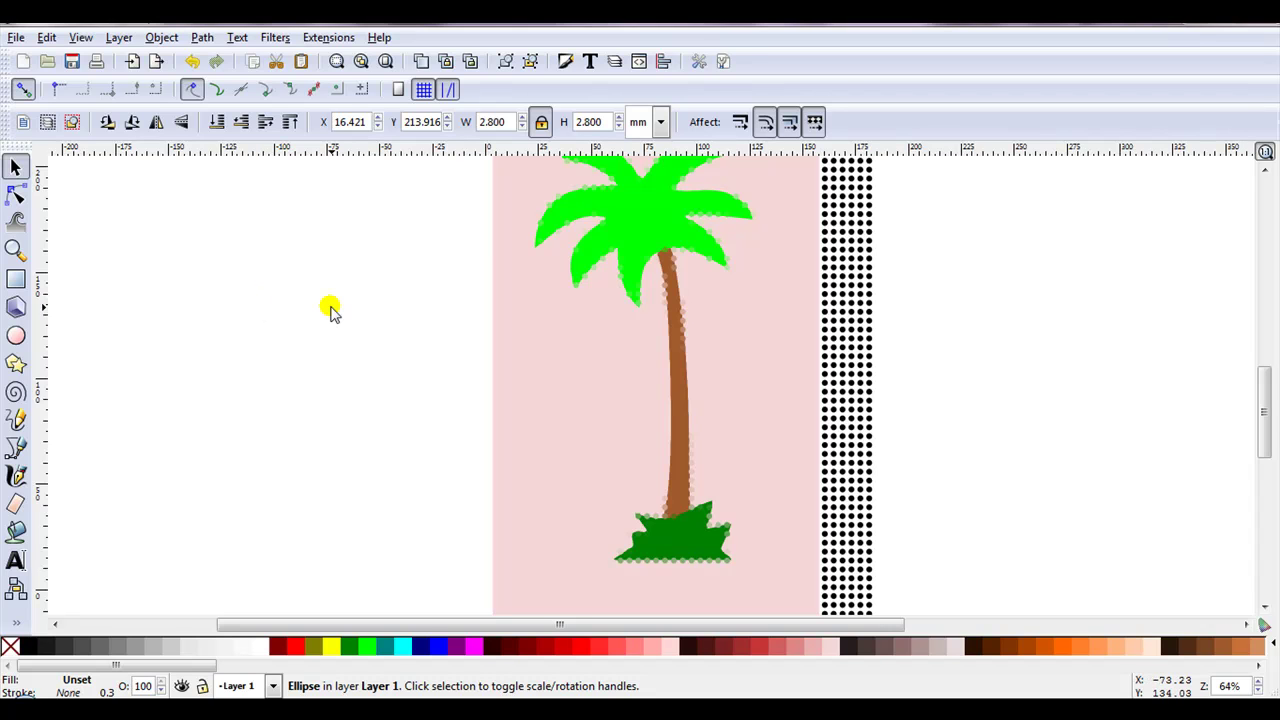
scroll(365, 316, "down", 1)
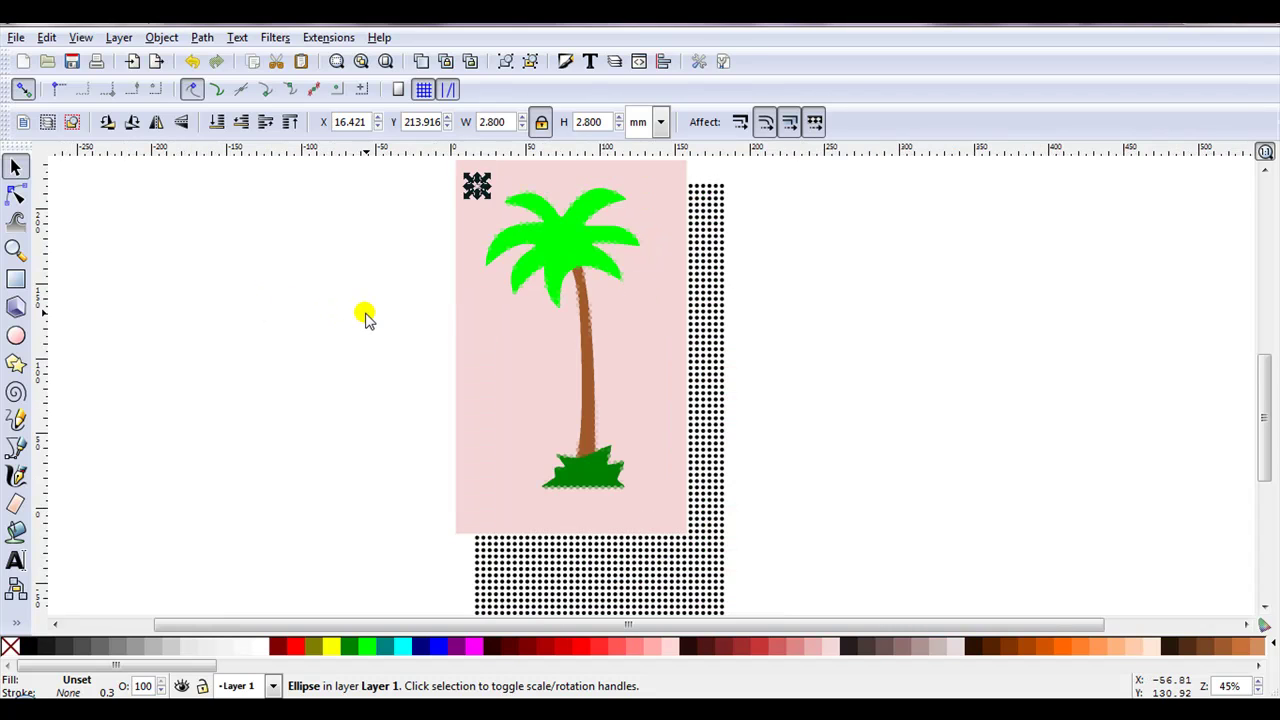
scroll(365, 316, "down", 1)
scroll(971, 391, "up", 4)
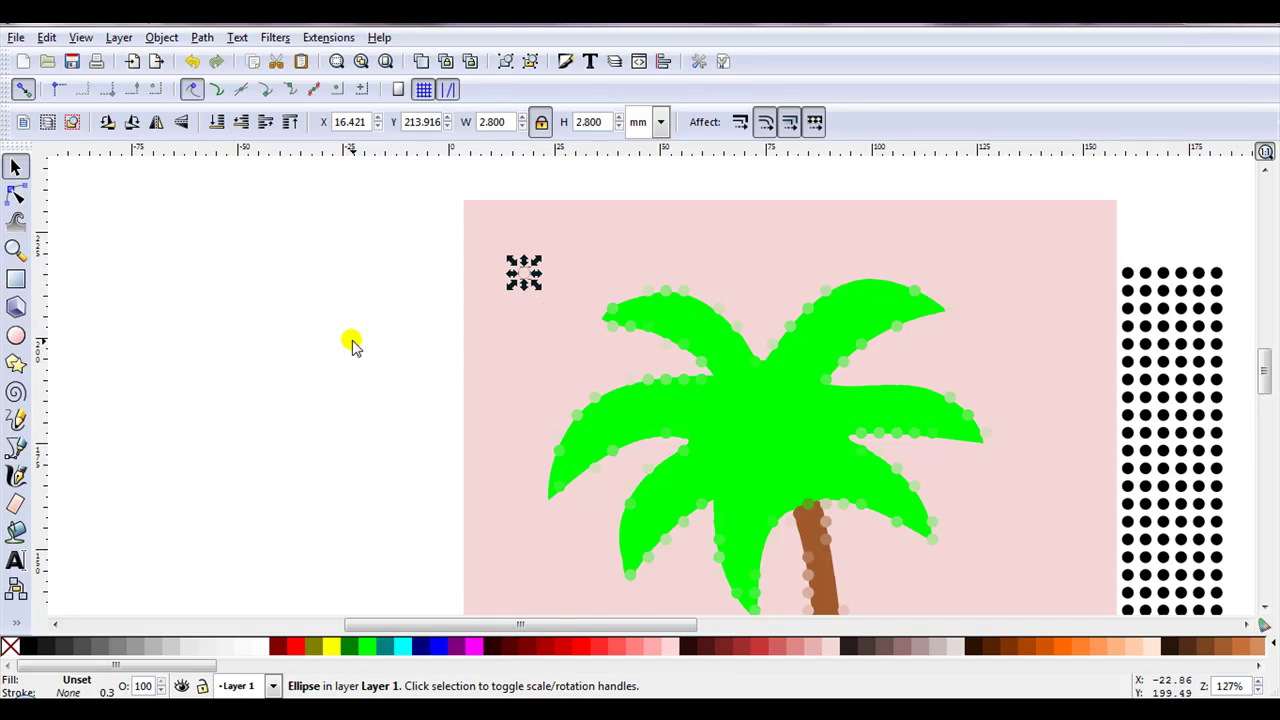
- Select and delete the pink background rectangle behind the palm
left_click(351, 340)
scroll(424, 260, "down", 2)
left_click(499, 227)
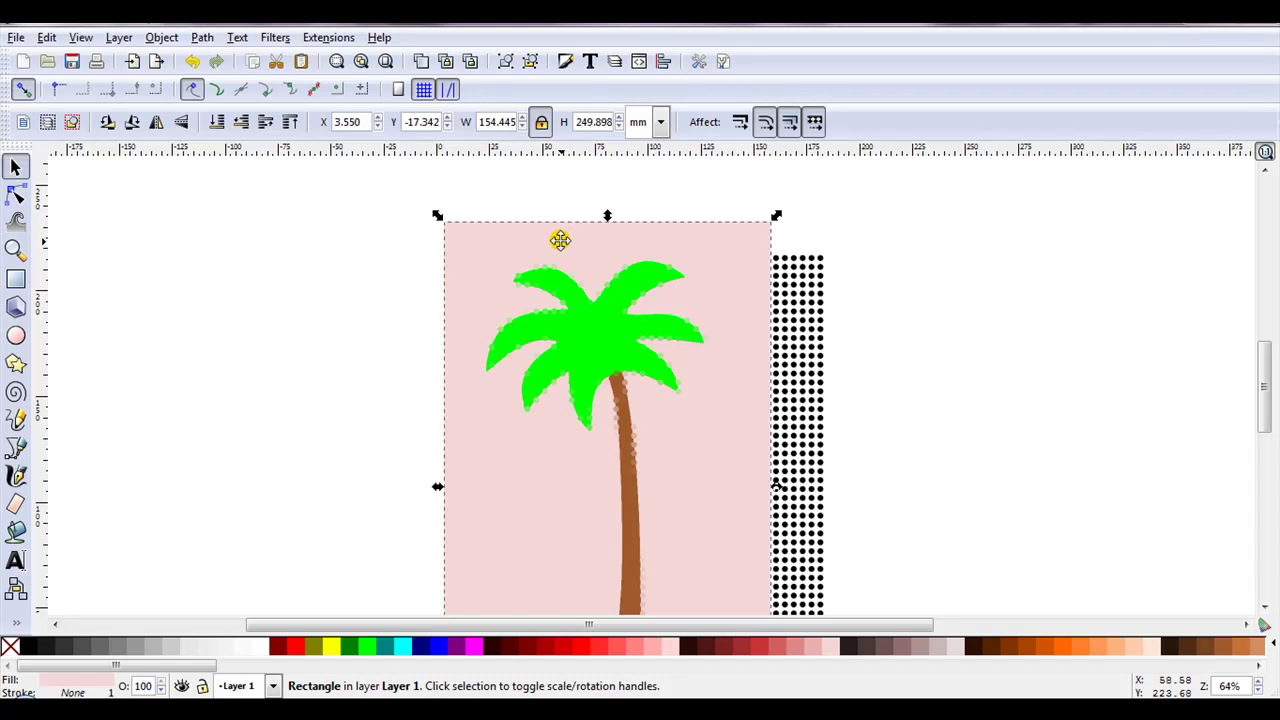
key("Delete")
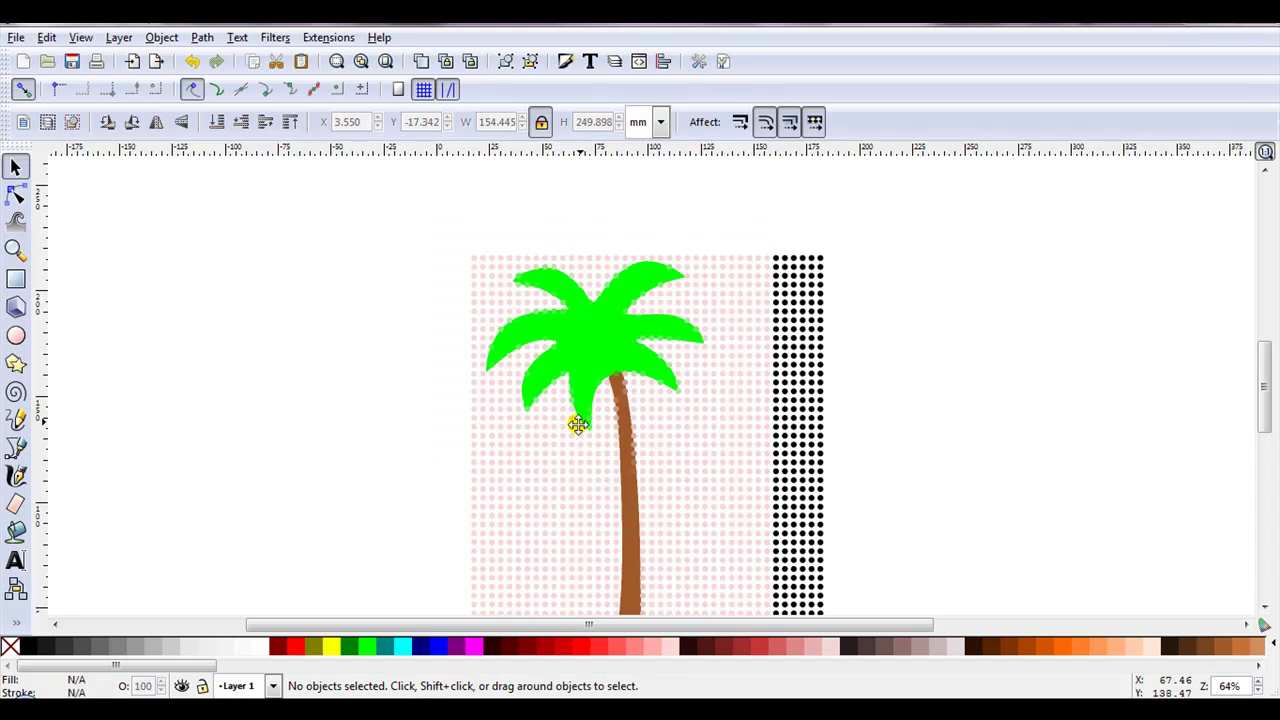
- Inspect individual dot clones, moving and pasting dots to compare pink, green and brown colours
scroll(560, 496, "up", 2)
left_click(486, 431)
left_click(260, 386)
left_click(432, 446)
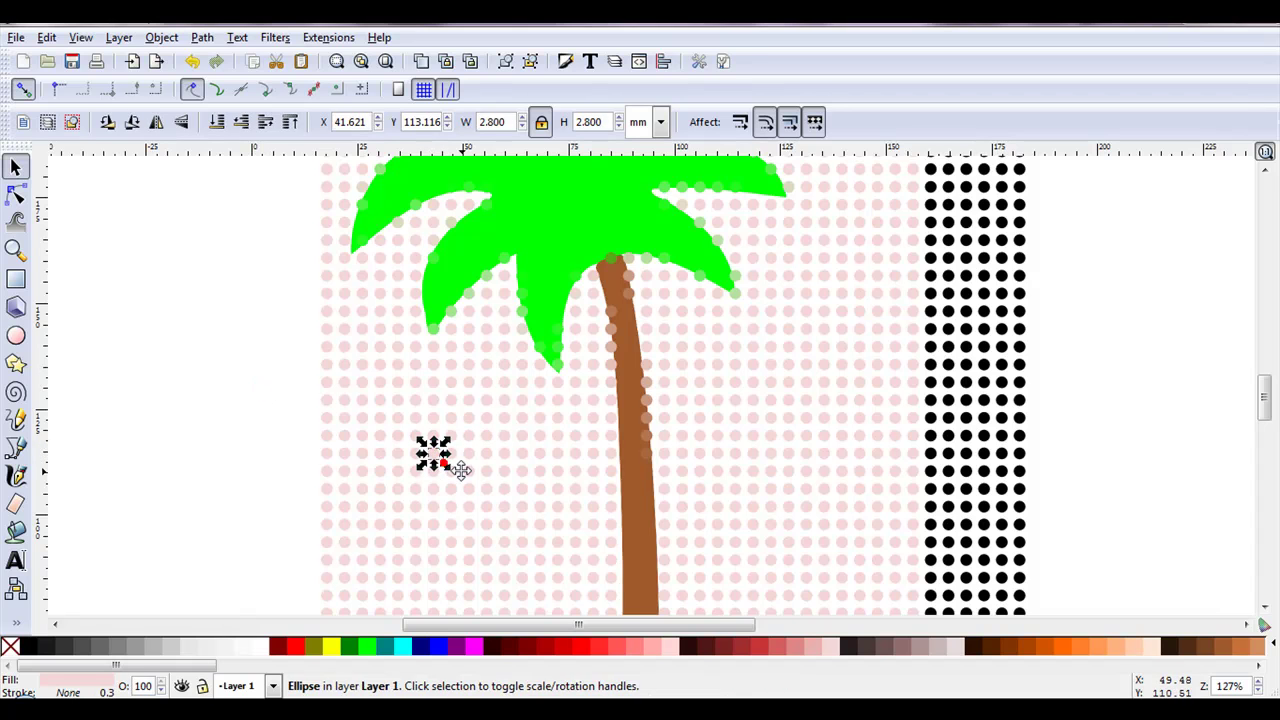
left_click_drag(434, 450, 469, 467)
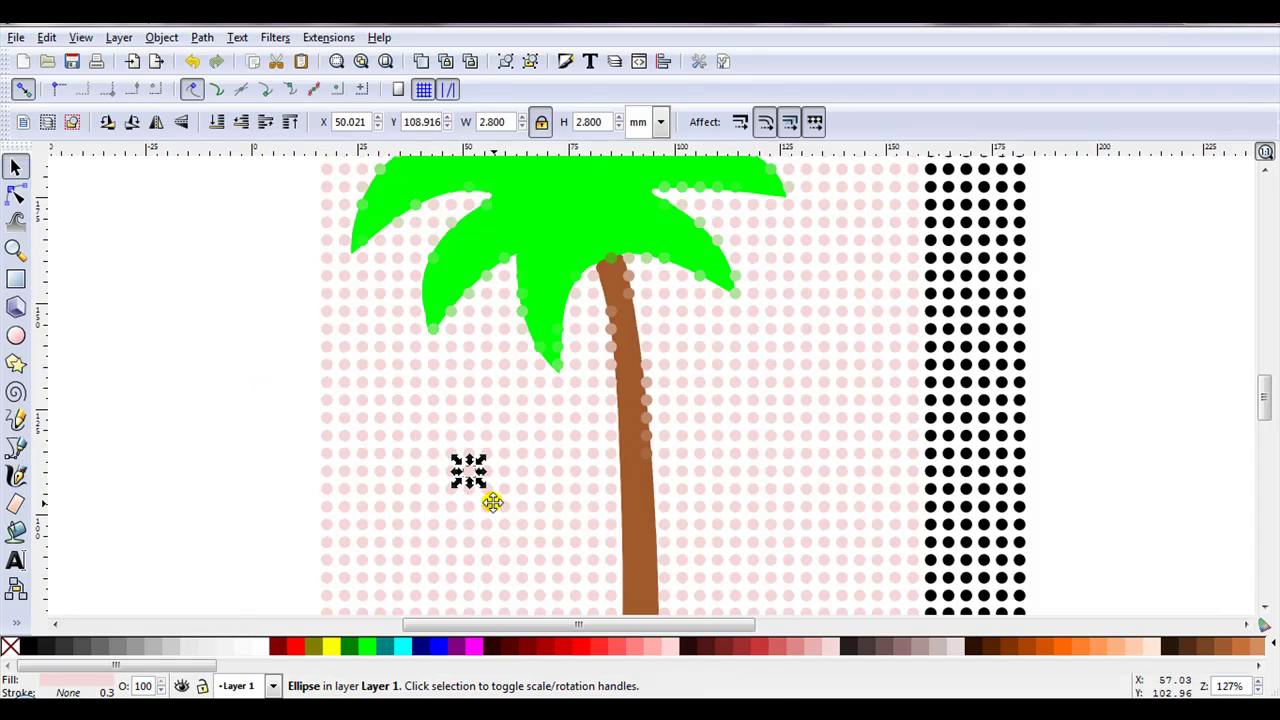
left_click(550, 218)
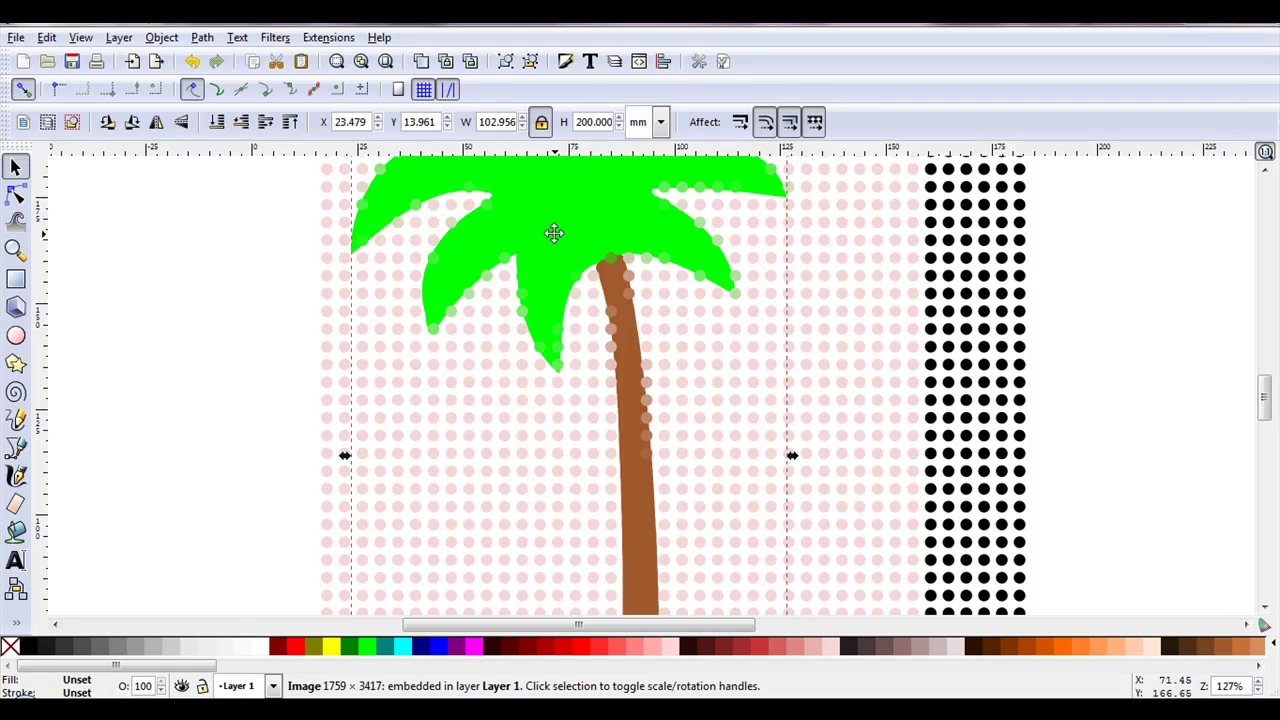
key("ctrl+v")
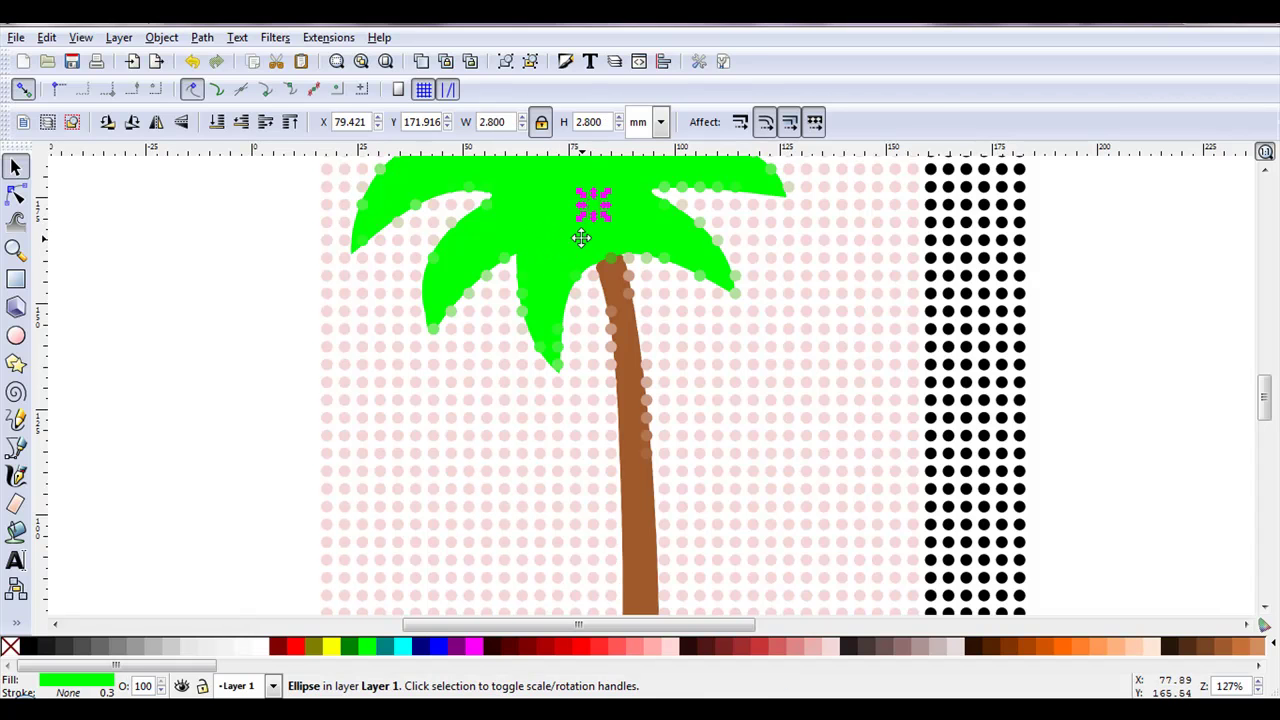
left_click_drag(558, 240, 578, 240)
key("ctrl+v")
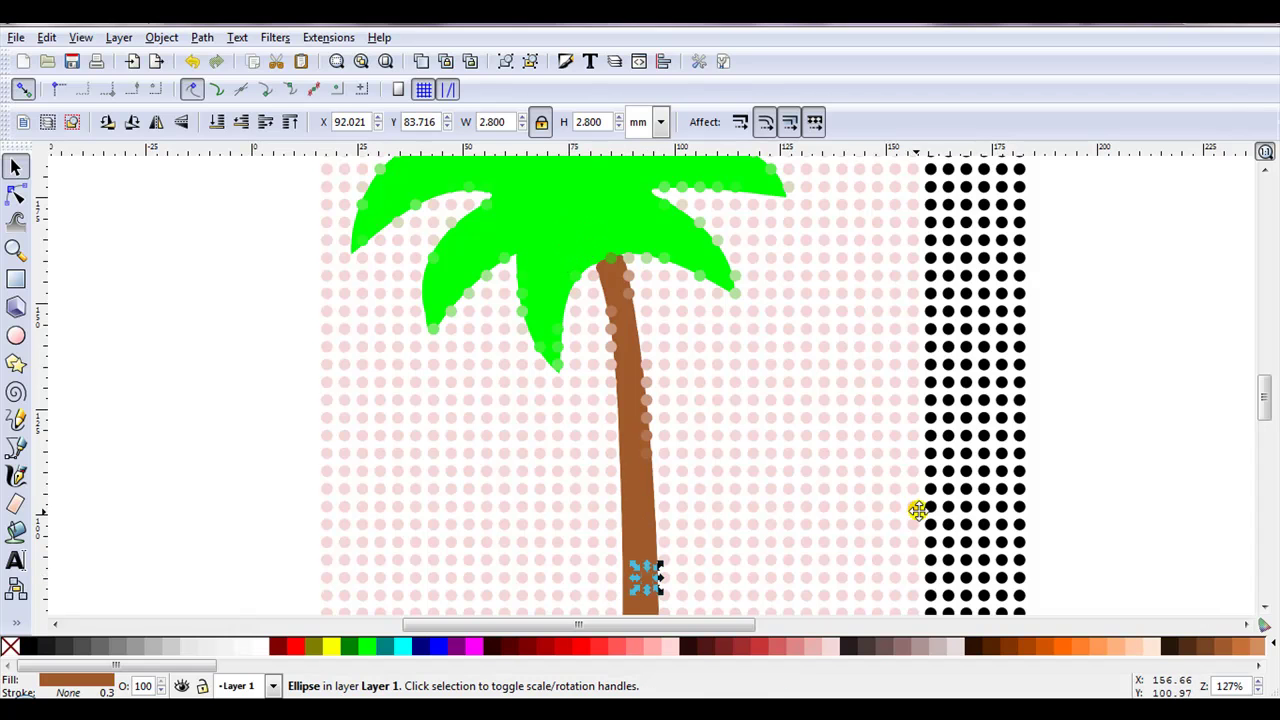
left_click(966, 518)
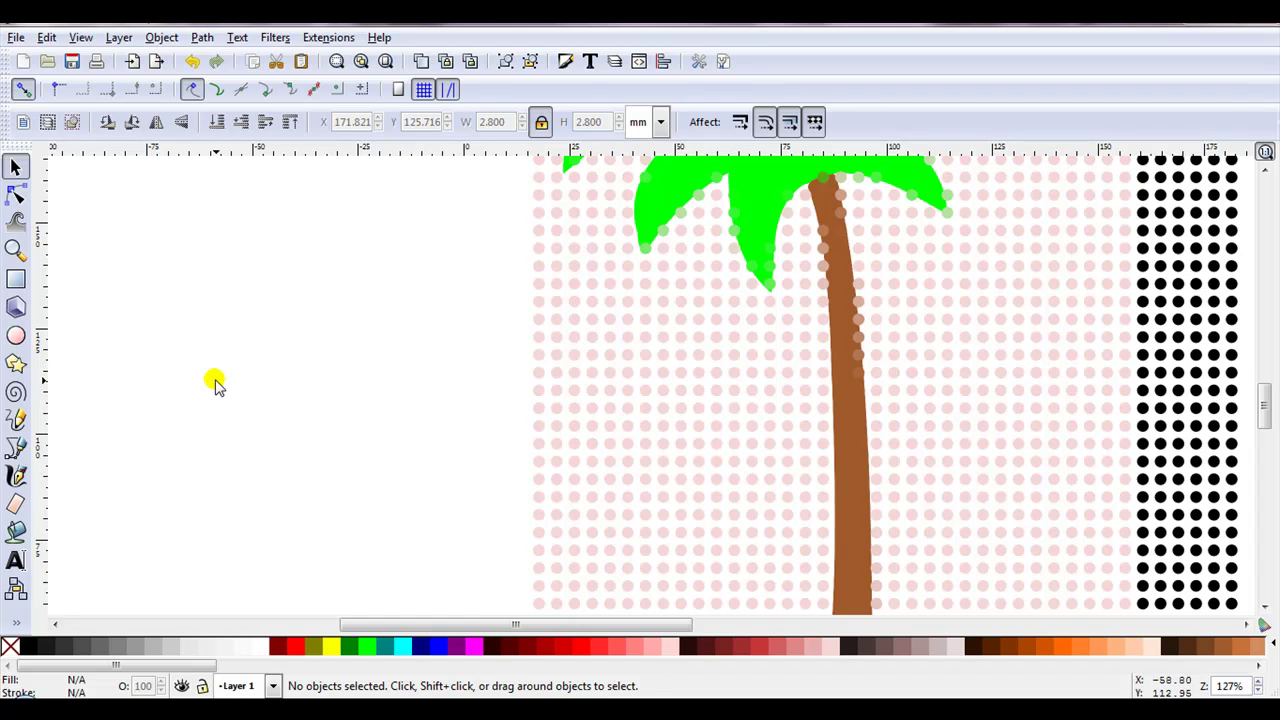
- Open Find and paste a pale pink dot's fill colour #f4d7d7 as the search style
key("ctrl")
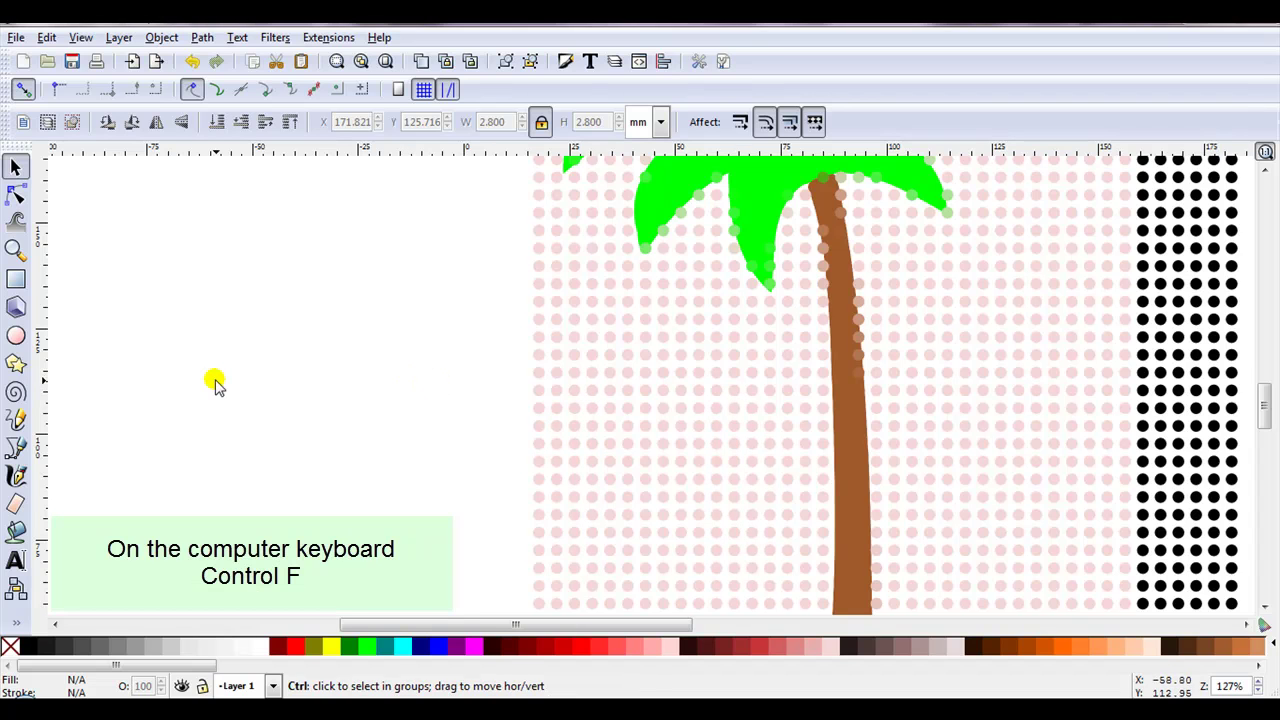
key("ctrl+f")
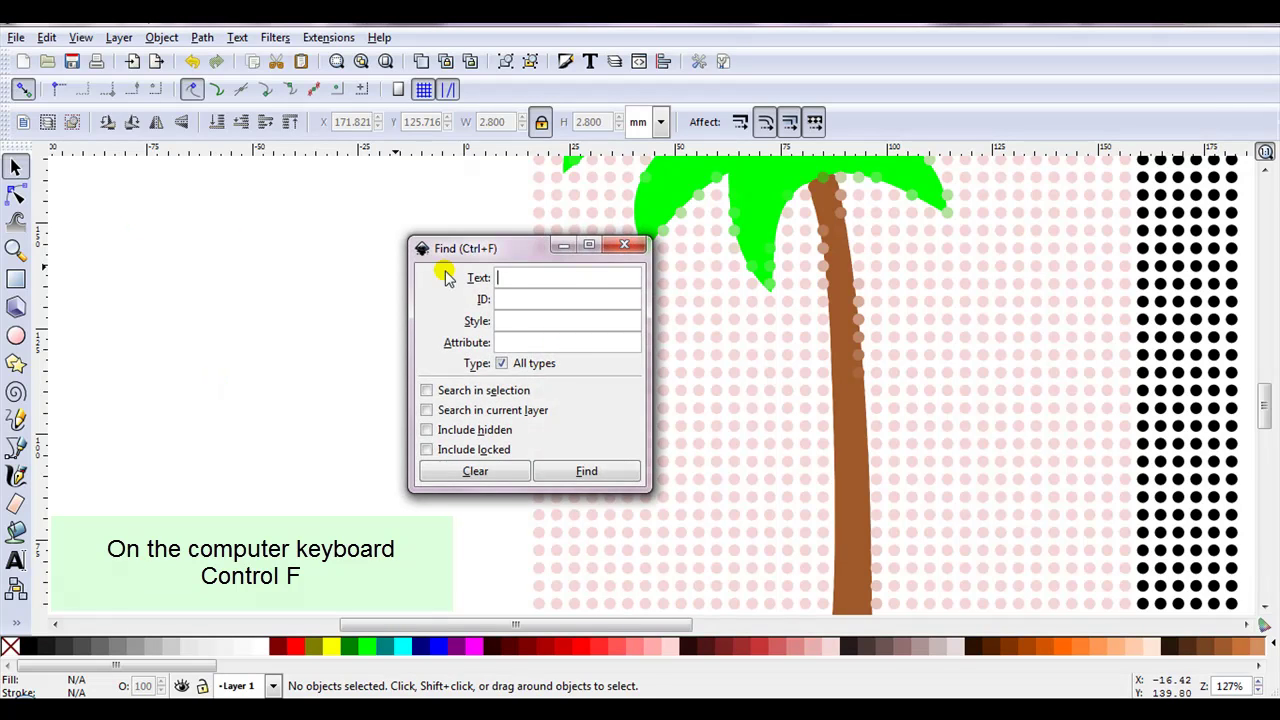
left_click_drag(445, 252, 230, 189)
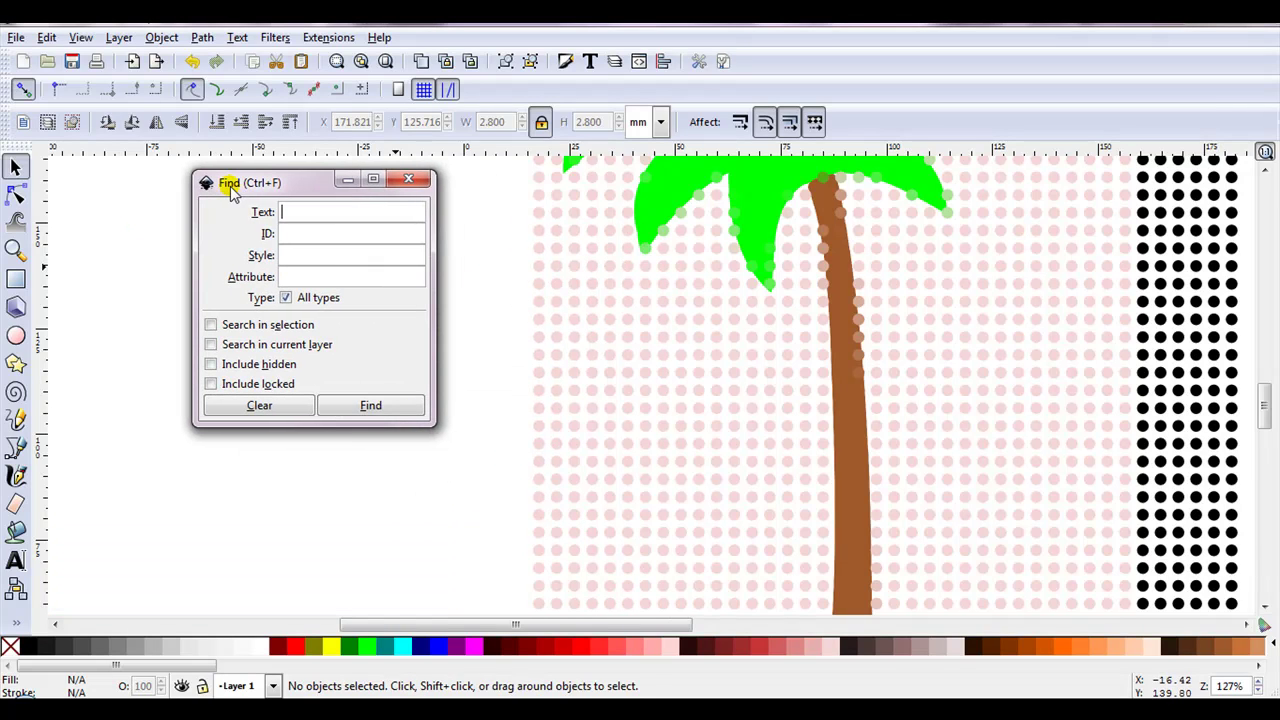
left_click(663, 390)
left_click(663, 390)
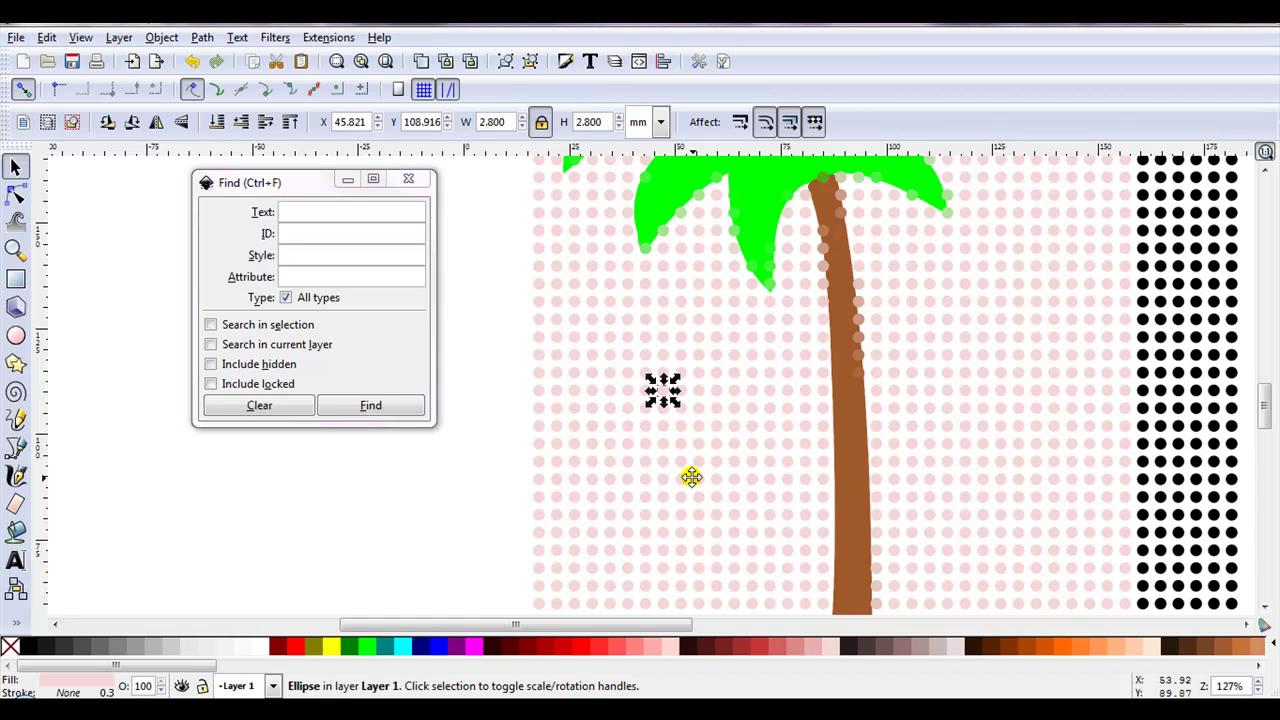
right_click(78, 680)
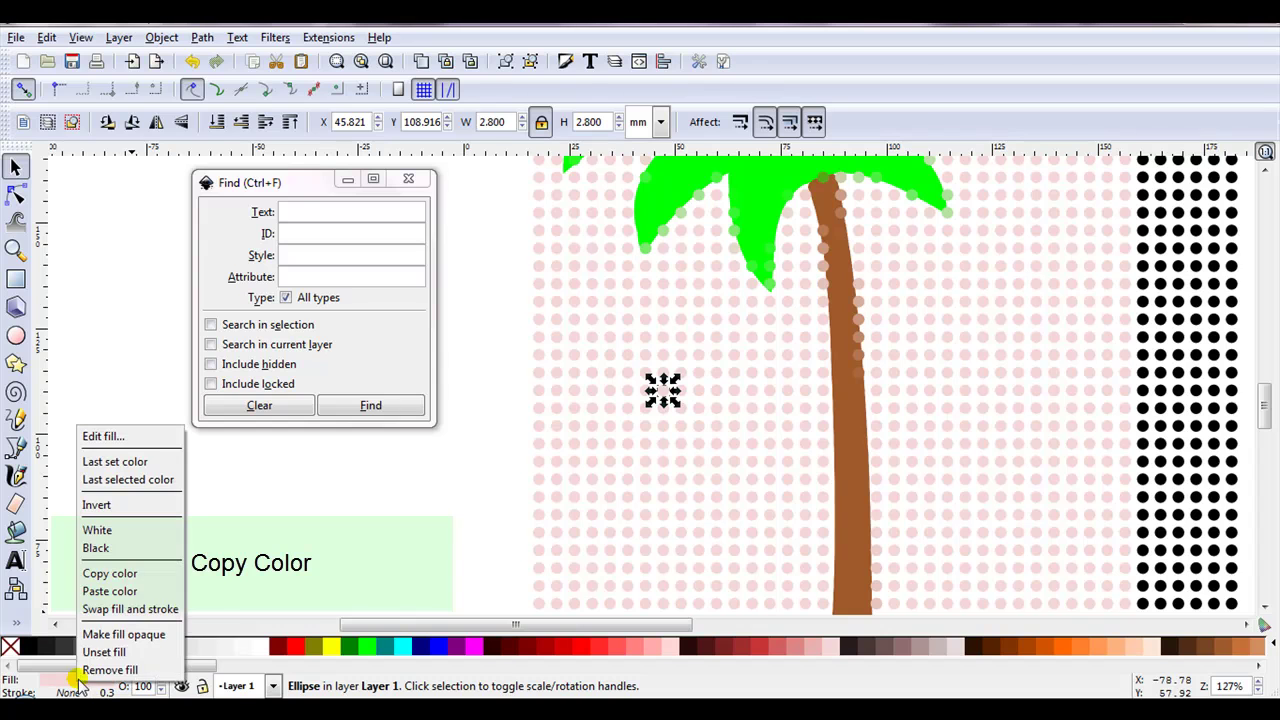
left_click(154, 578)
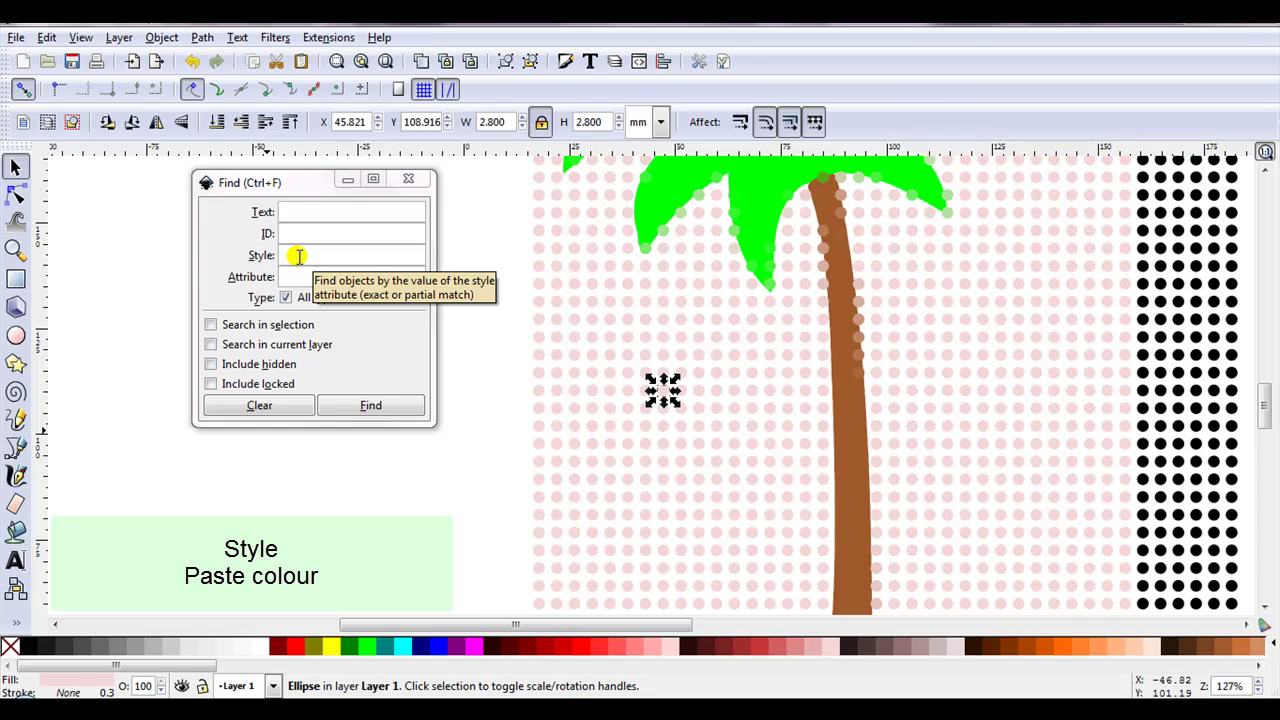
right_click(298, 256)
left_click(336, 314)
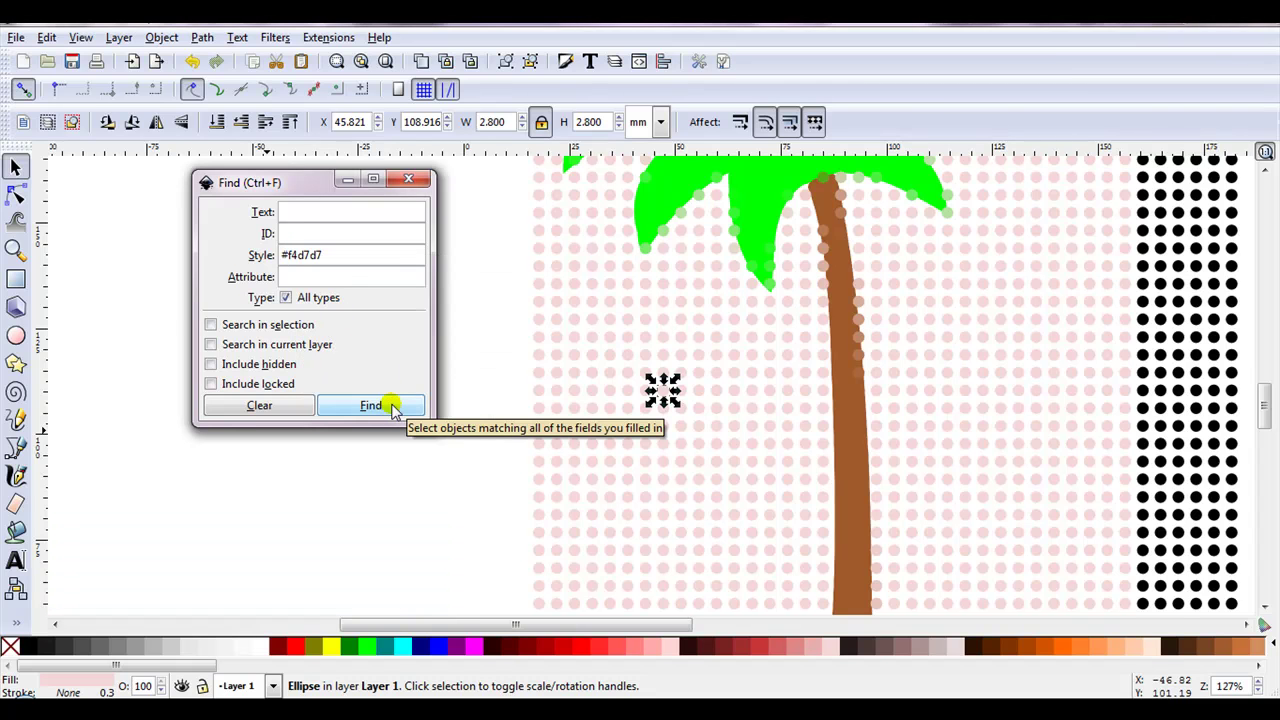
- Find and delete all 1510 pale pink #f4d7d7 circles
left_click(370, 406)
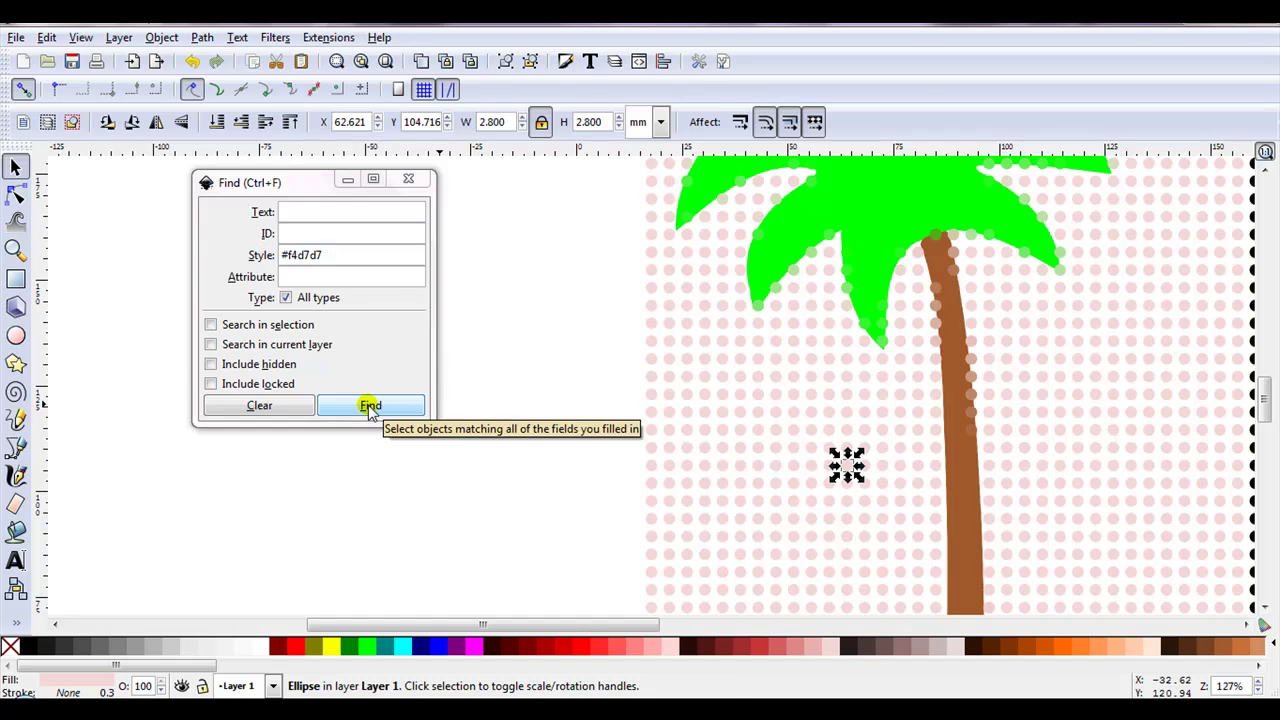
left_click(370, 406)
scroll(466, 277, "down", 3)
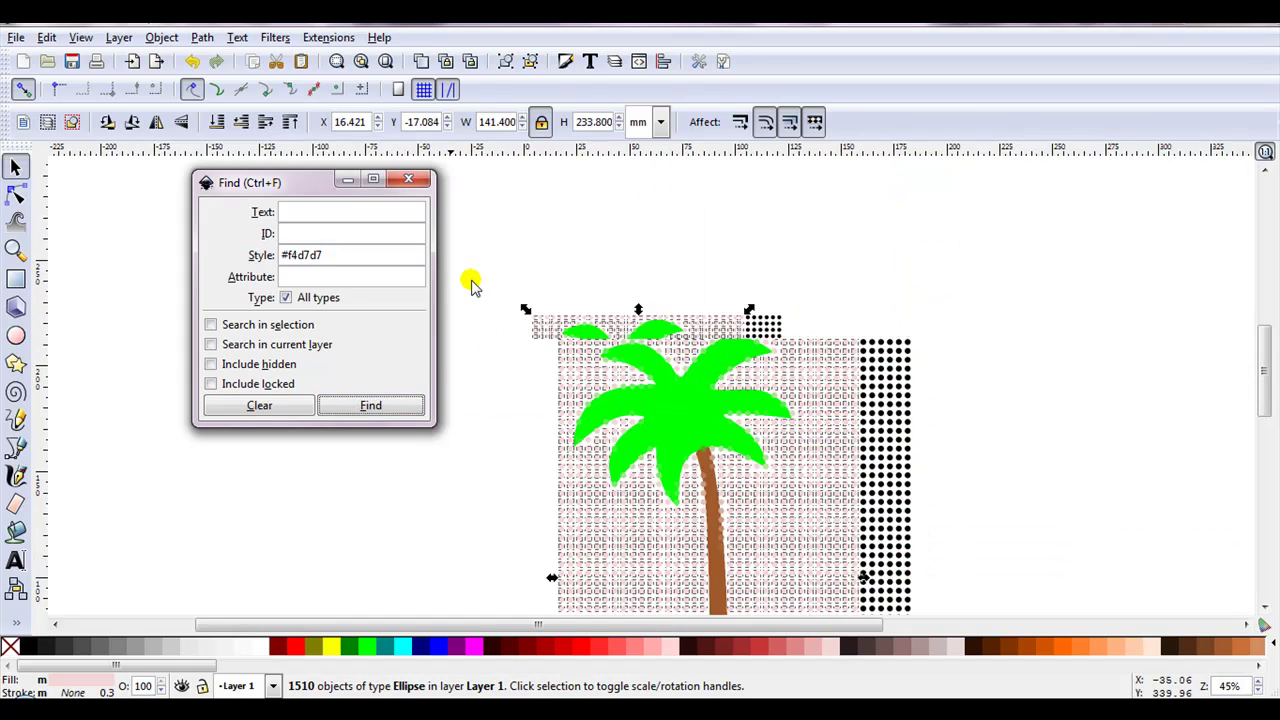
left_click_drag(1265, 422, 1265, 452)
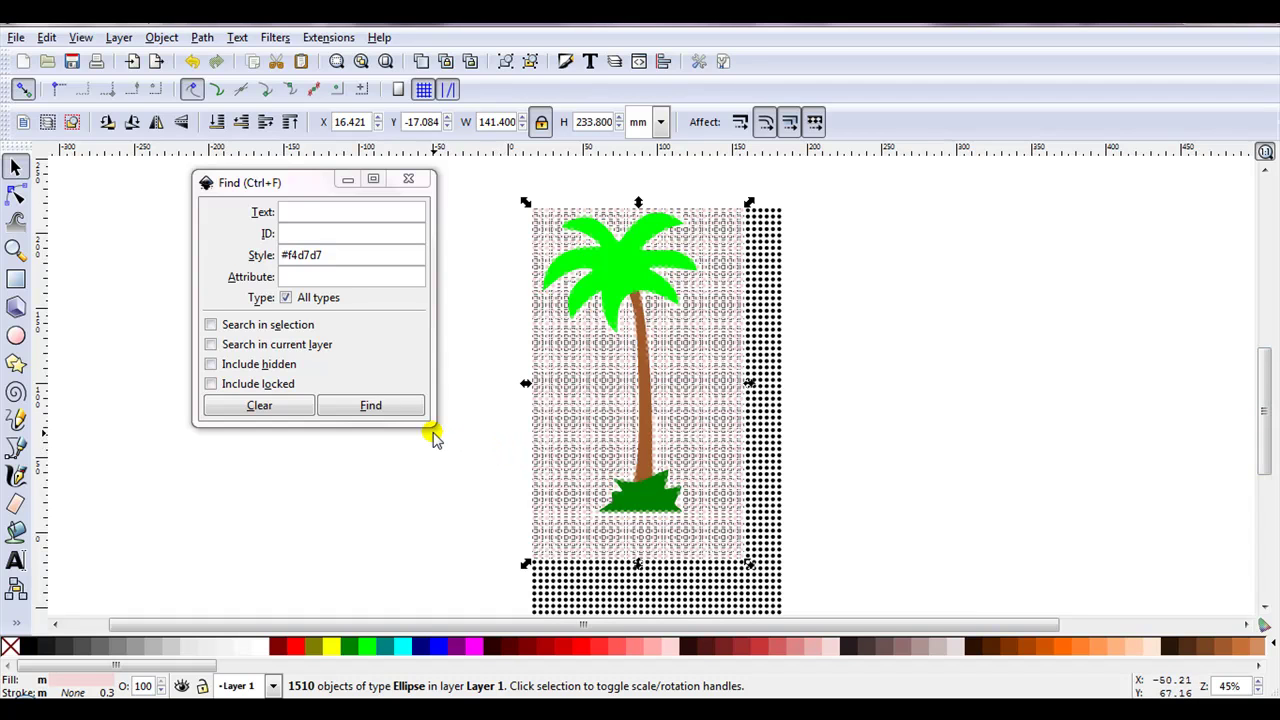
key("Delete")
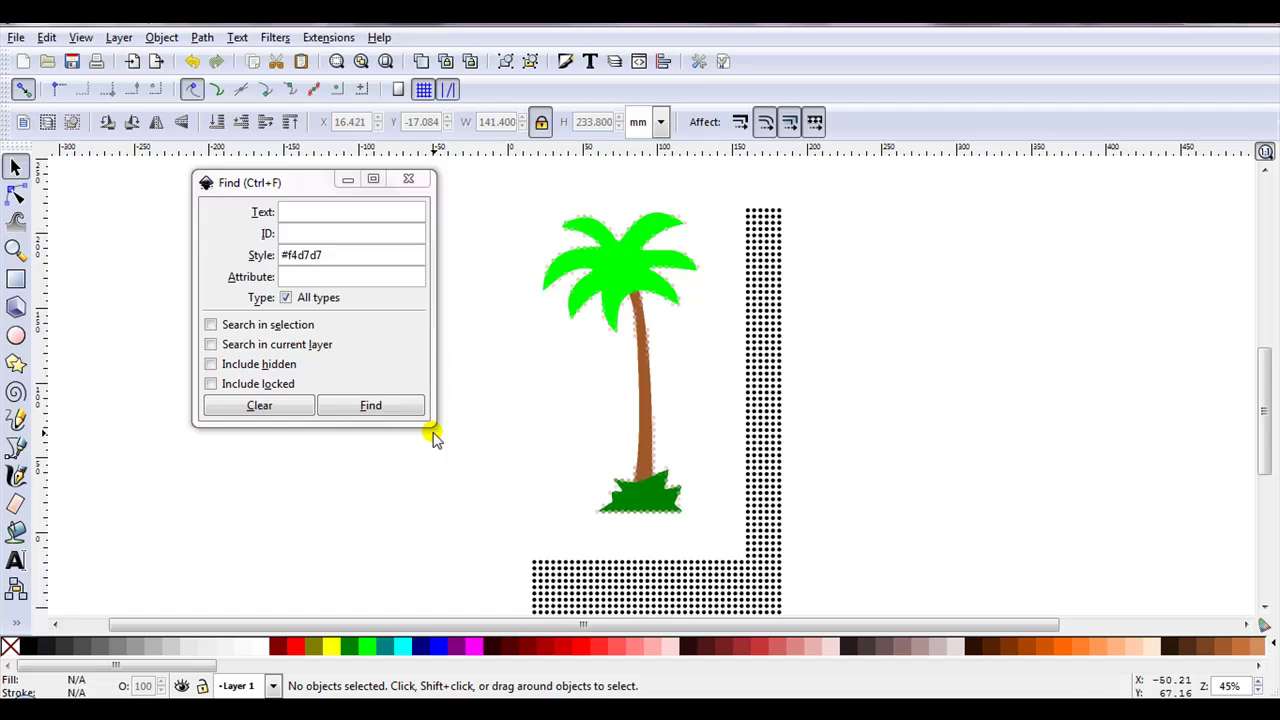
- Clear the Find criteria and paste the black dot's fill #000000 as the search style
left_click(258, 405)
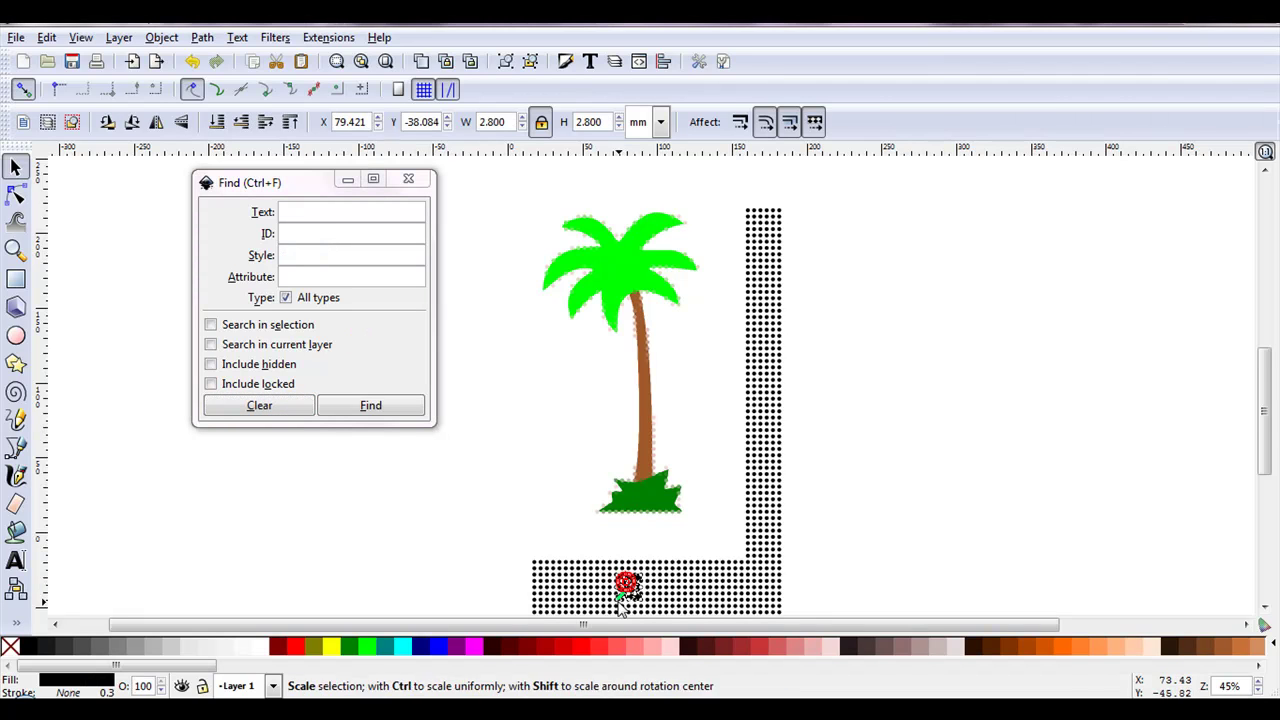
key("End")
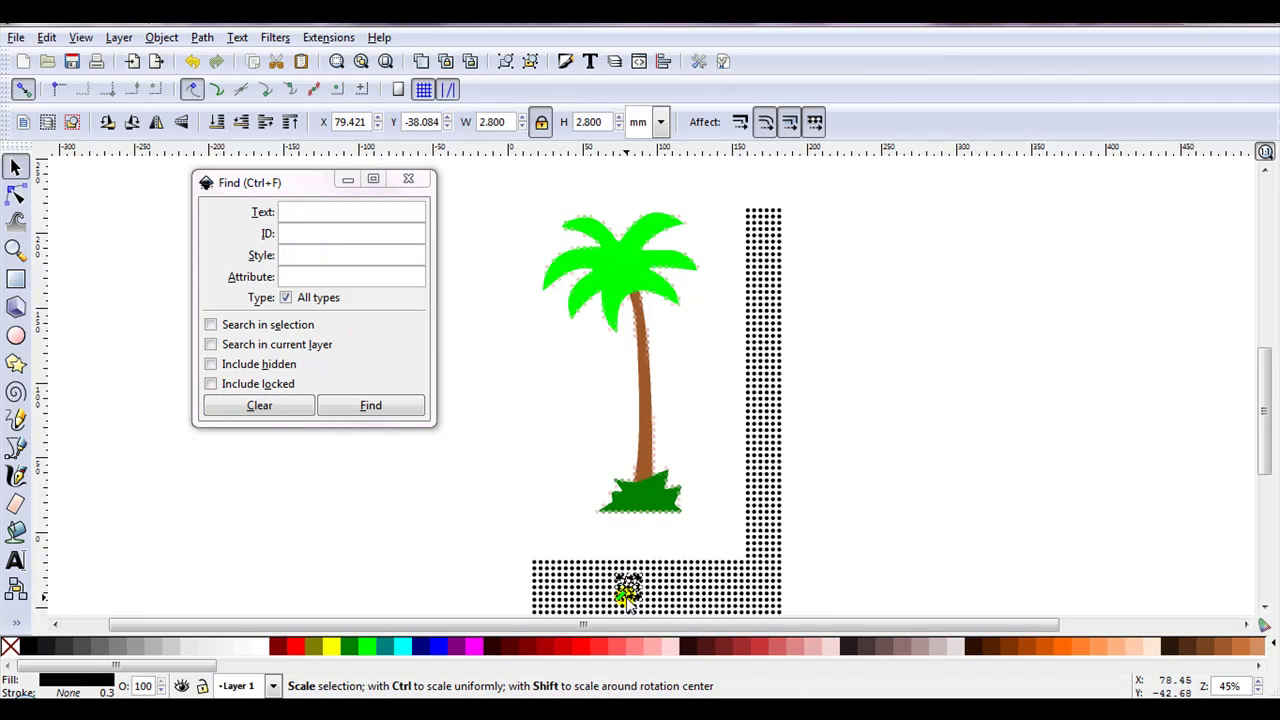
right_click(75, 686)
left_click(134, 571)
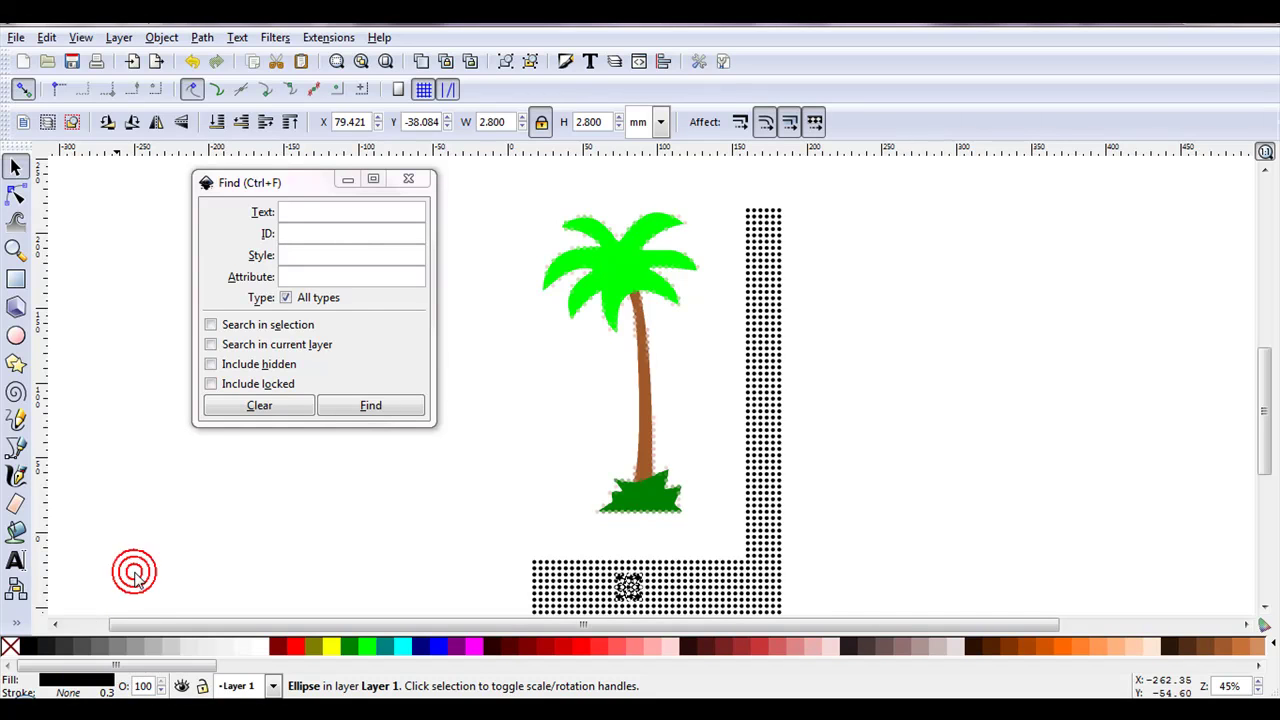
left_click(316, 256)
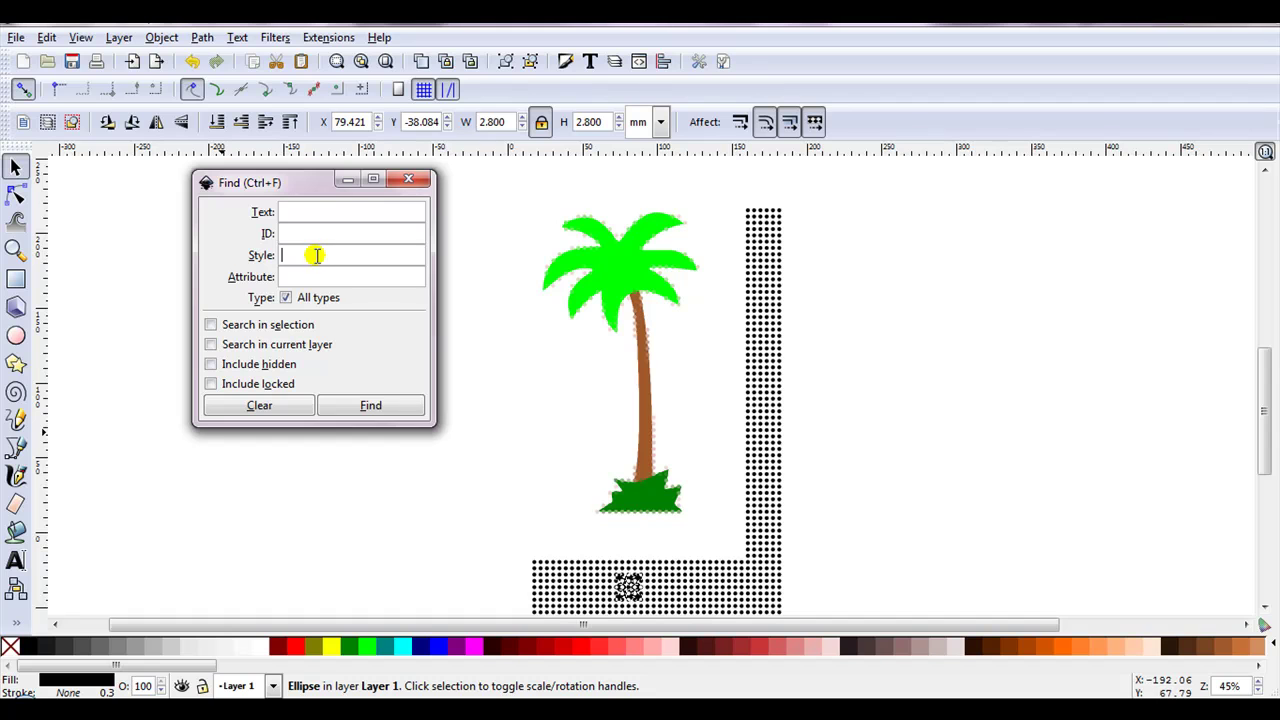
right_click(316, 256)
left_click(357, 314)
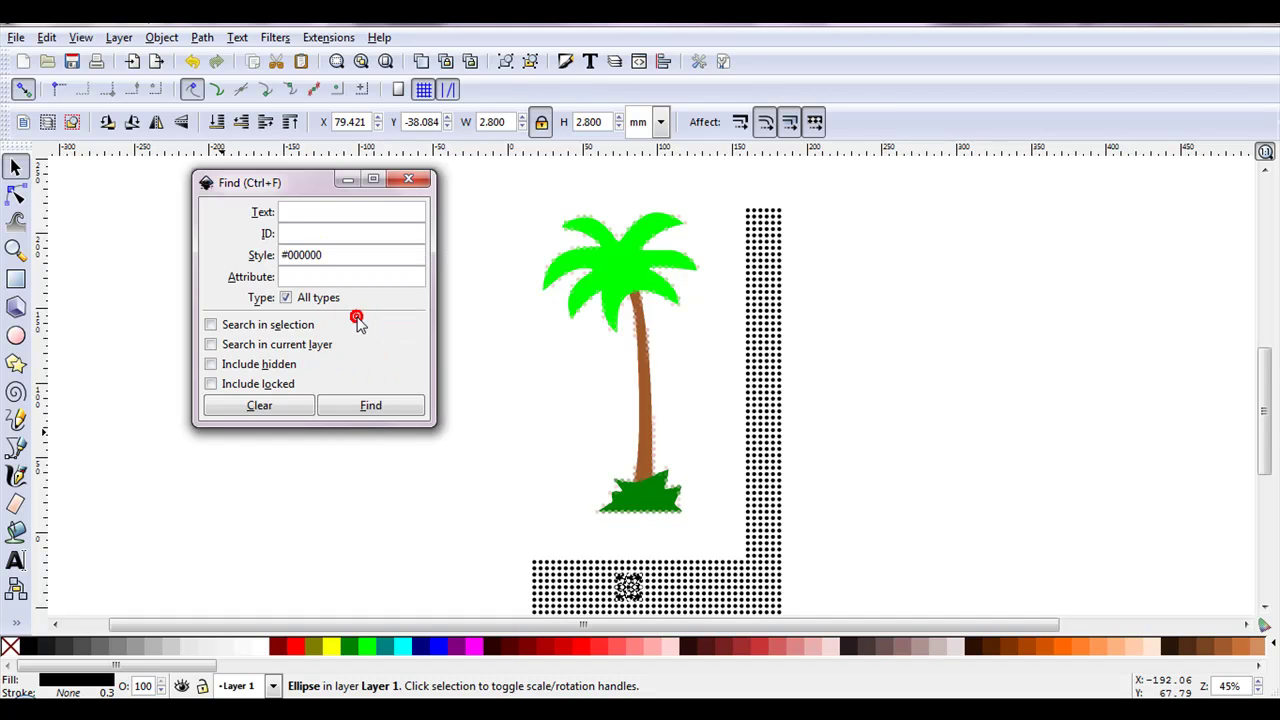
- Find the 1290 black-filled circles, look them over, then deselect everything
left_click(377, 413)
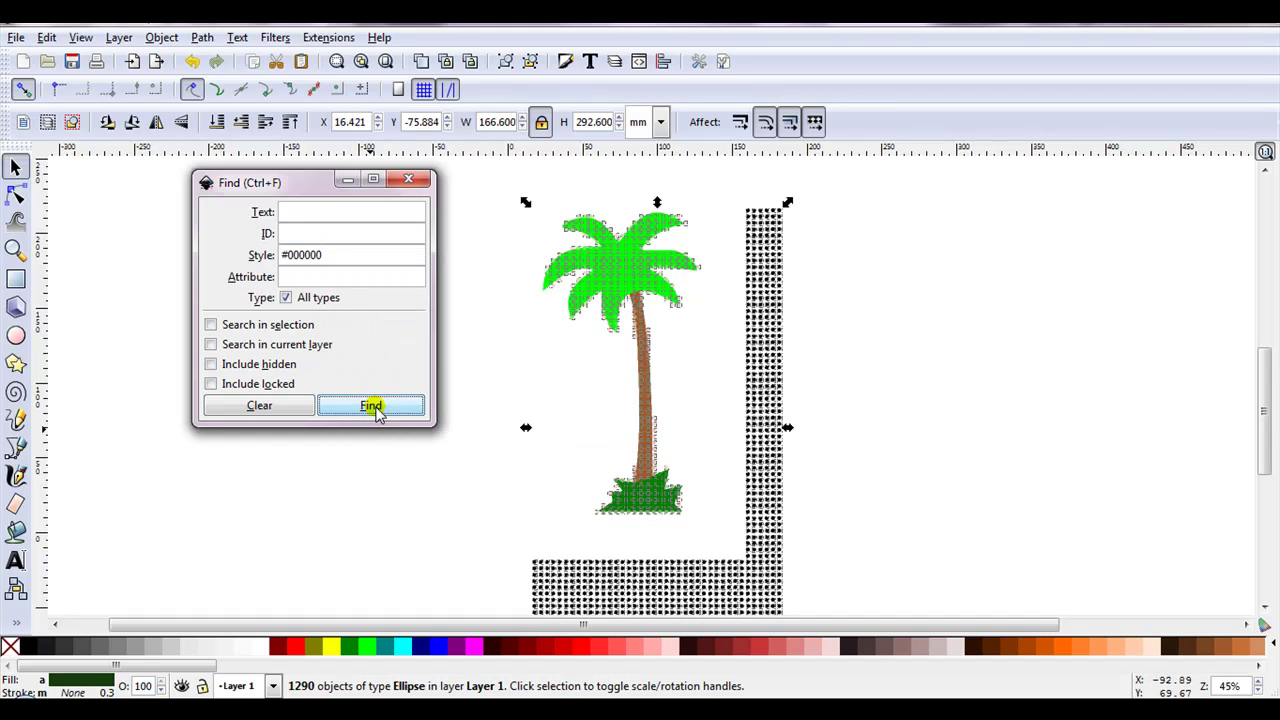
scroll(740, 457, "up", 2)
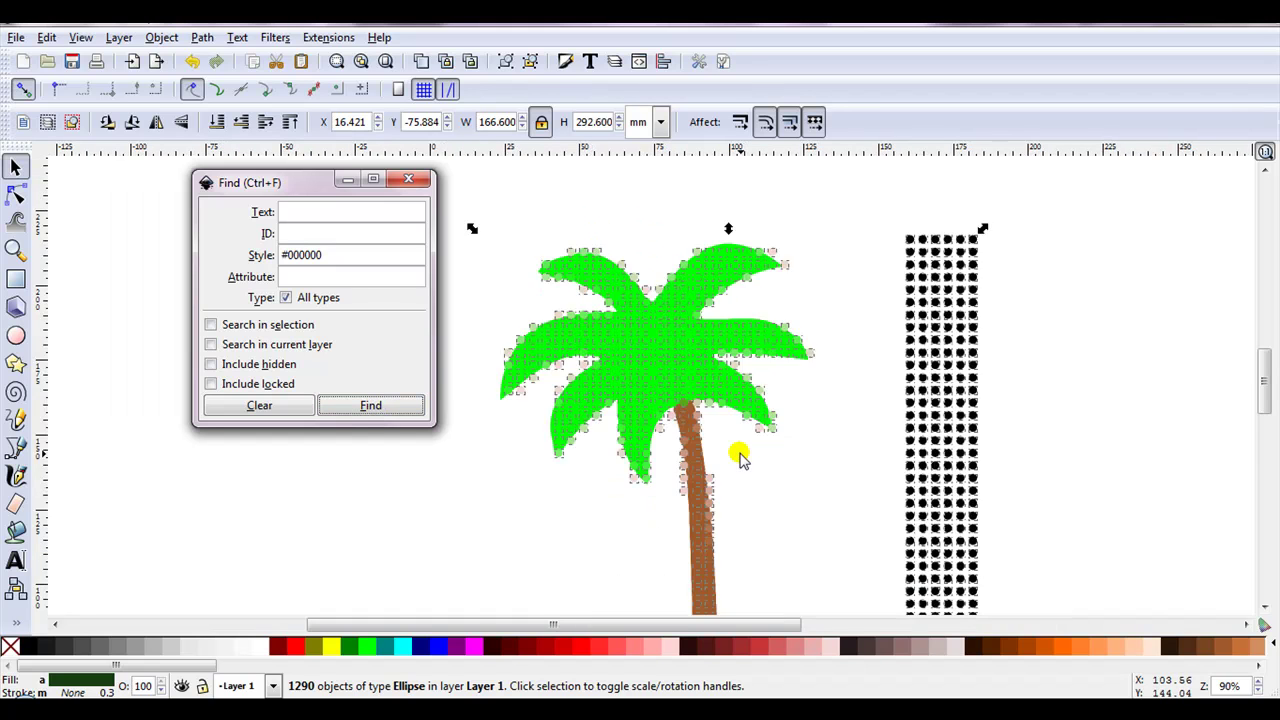
scroll(740, 457, "up", 2)
scroll(690, 368, "up", 1)
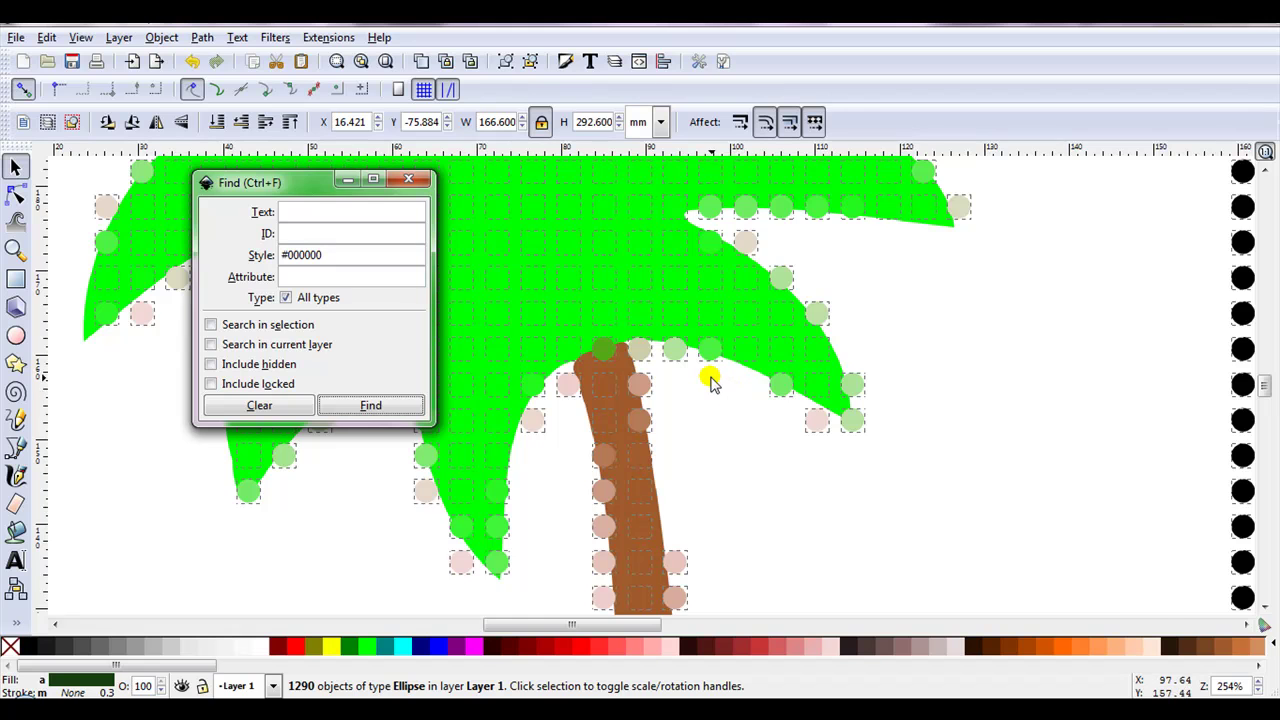
scroll(708, 380, "down", 3)
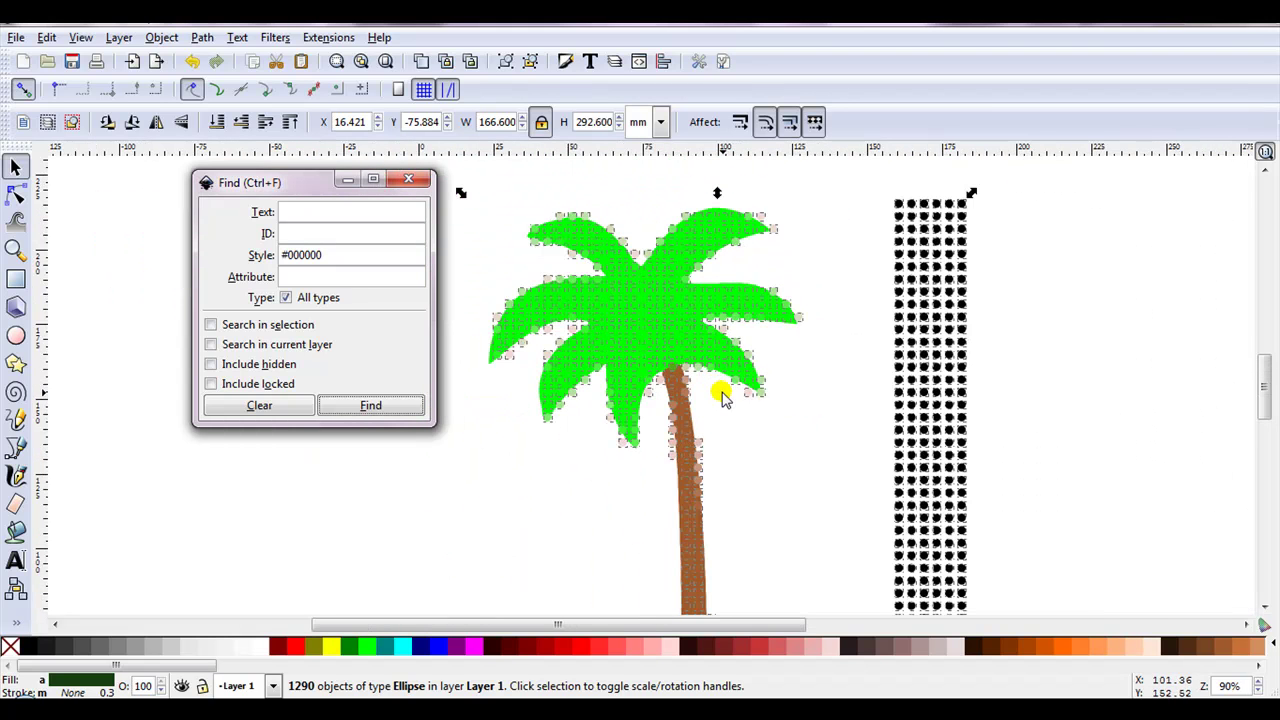
scroll(723, 391, "down", 1)
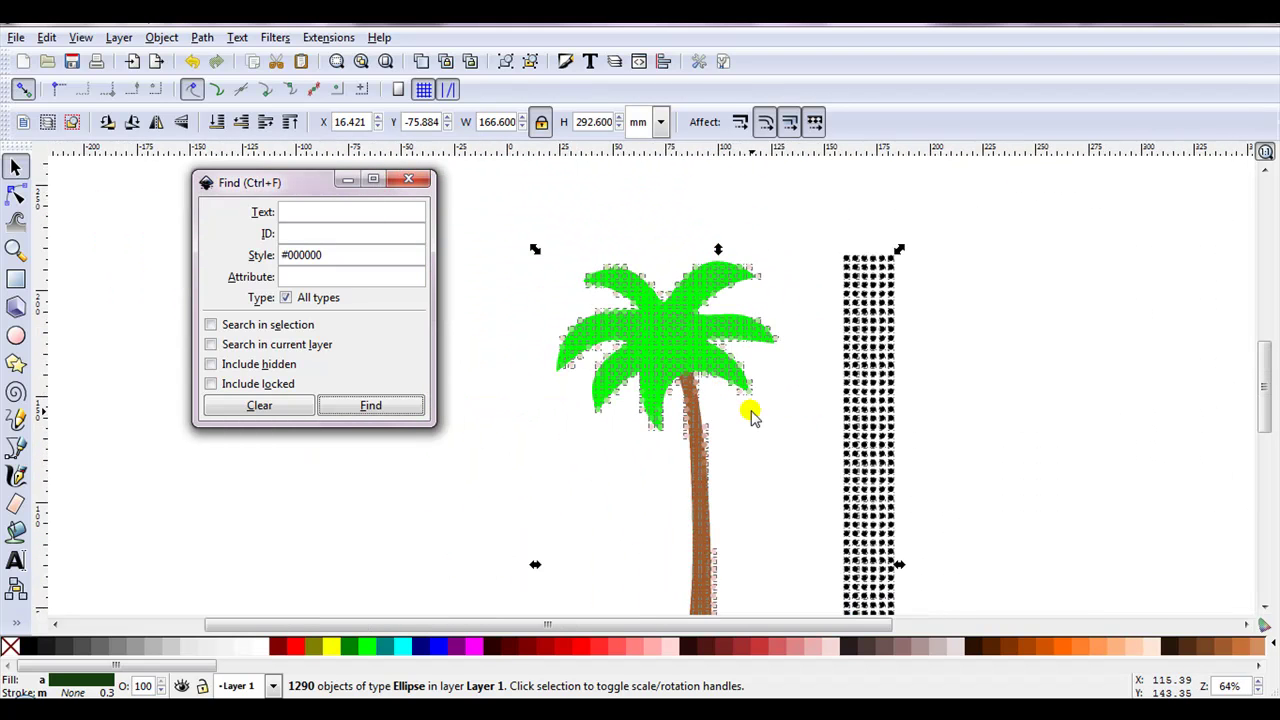
left_click(752, 416)
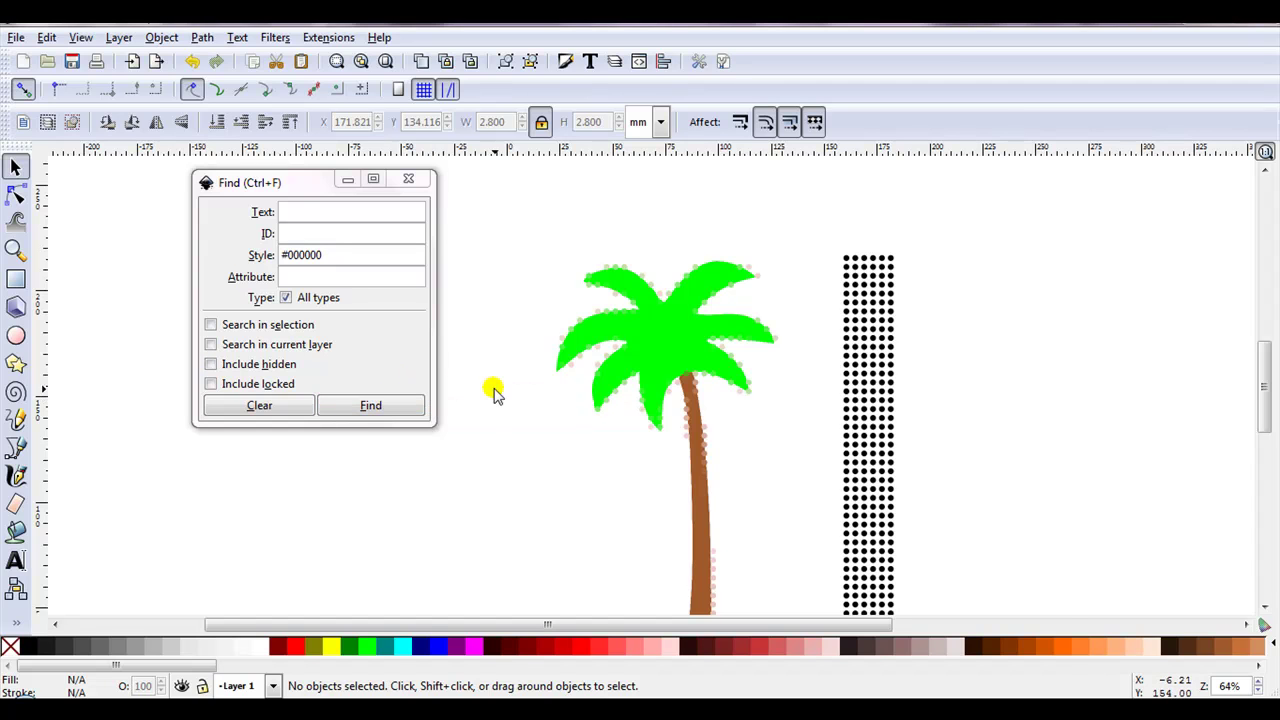
- Zoom around the frond edges to check for leftover pale pink circles
key("minus")
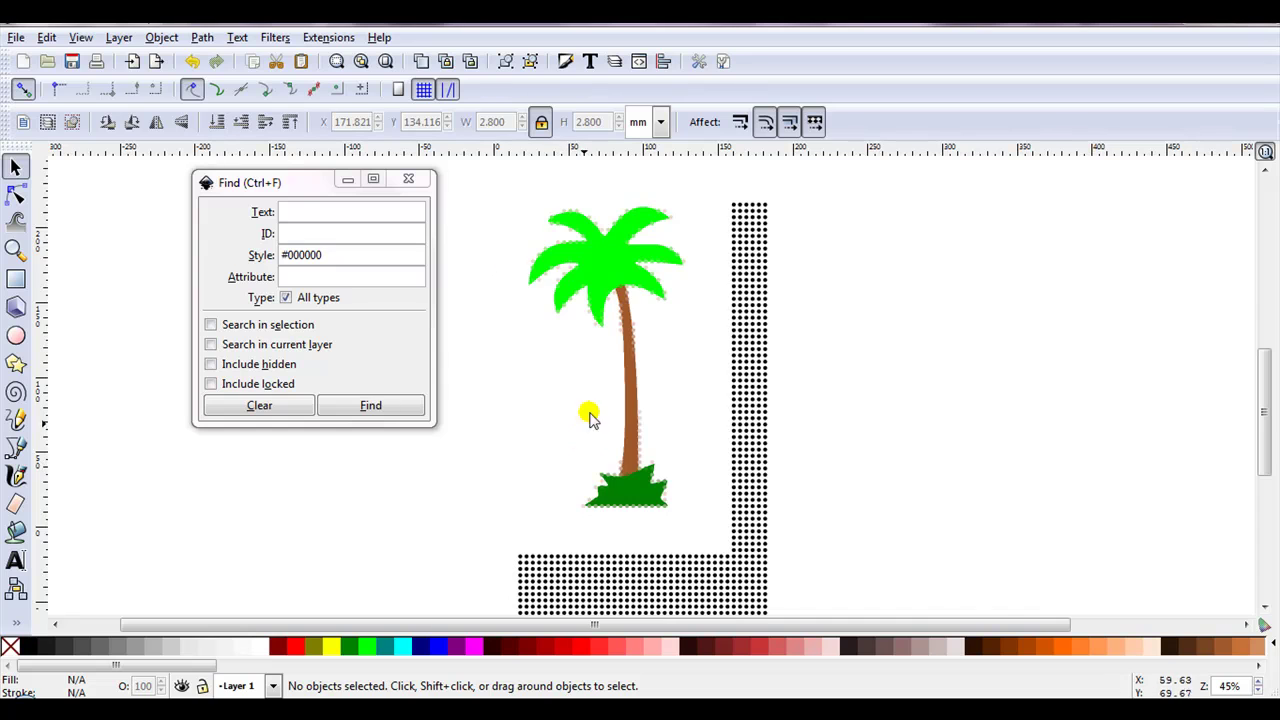
scroll(507, 270, "up", 1)
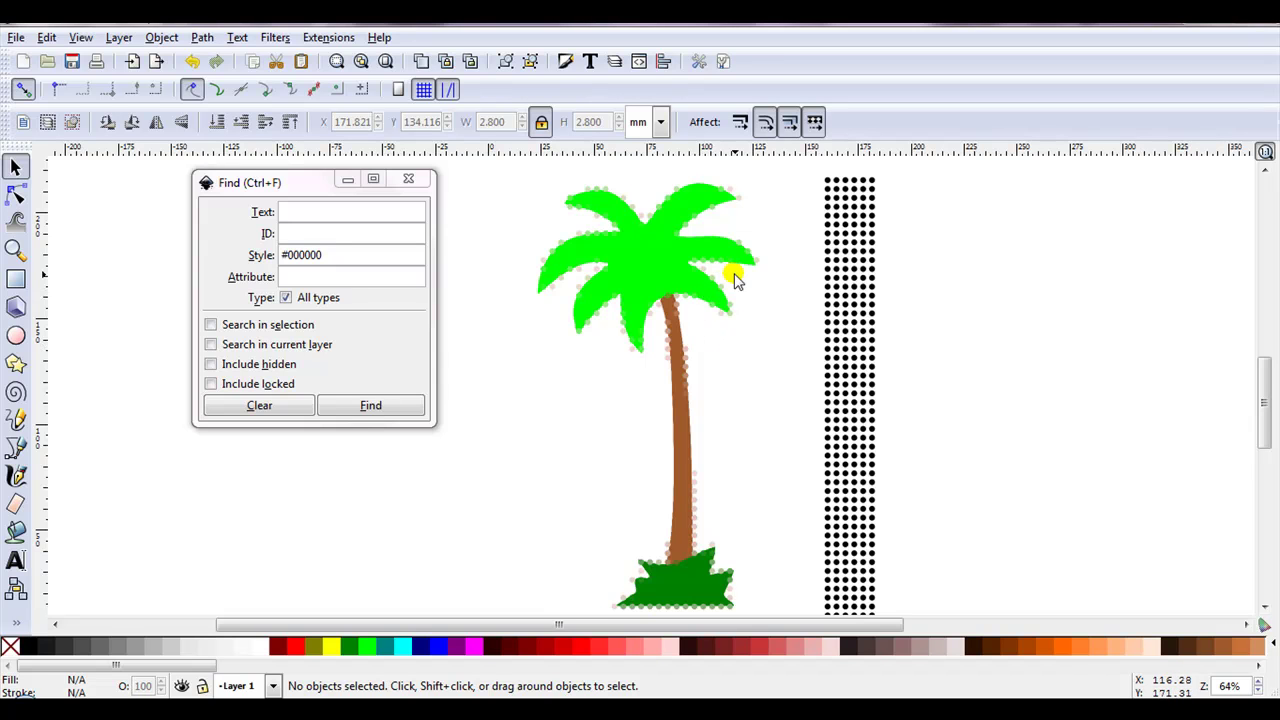
scroll(737, 290, "up", 5)
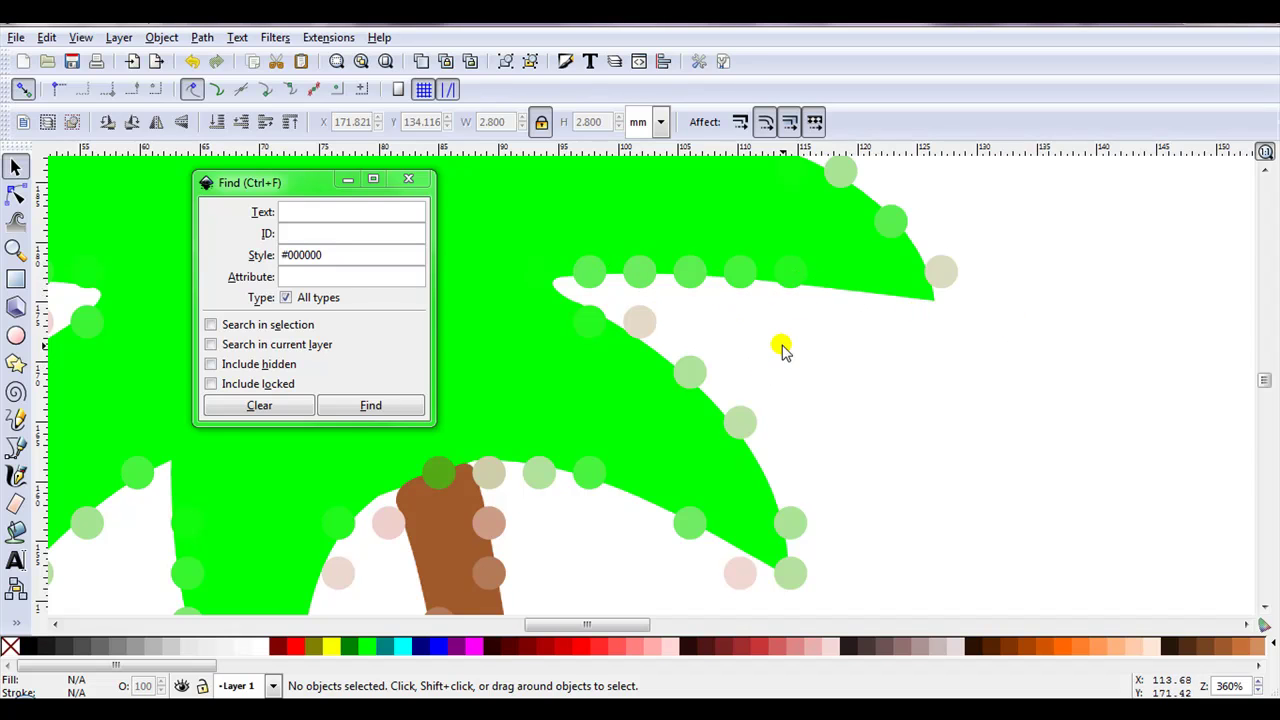
scroll(780, 346, "down", 1)
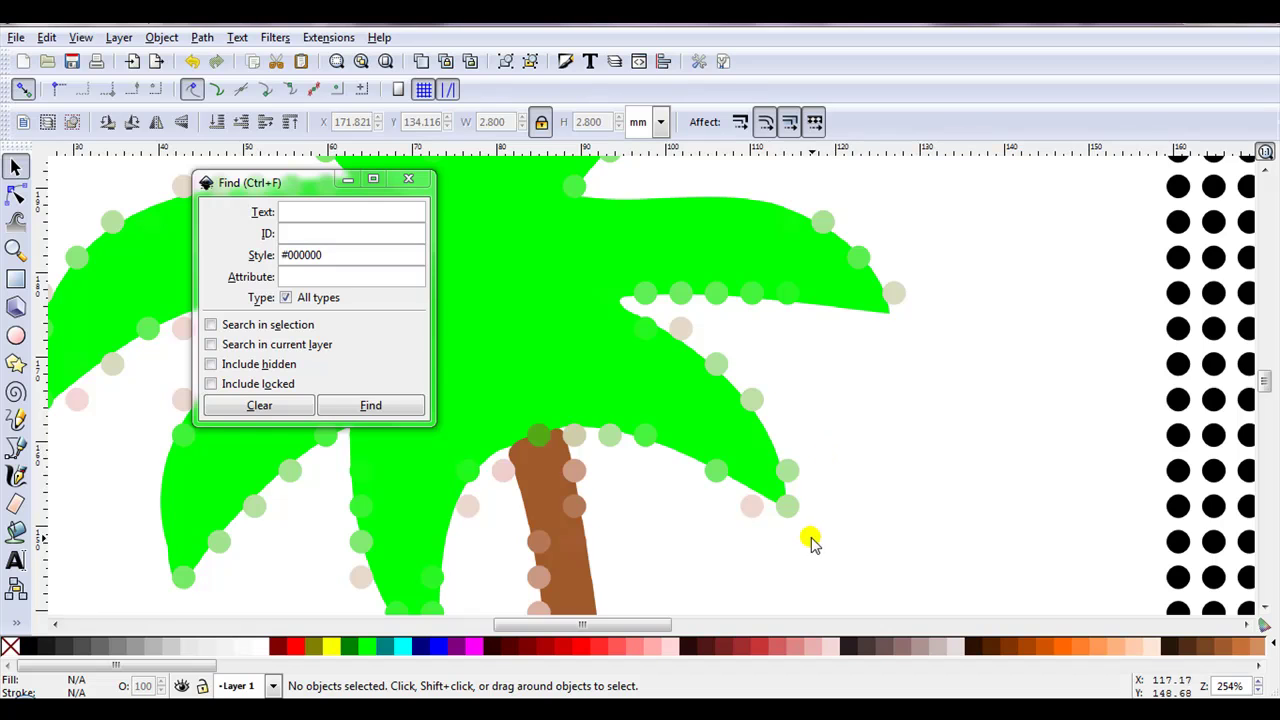
scroll(737, 537, "up", 2)
scroll(735, 540, "up", 1)
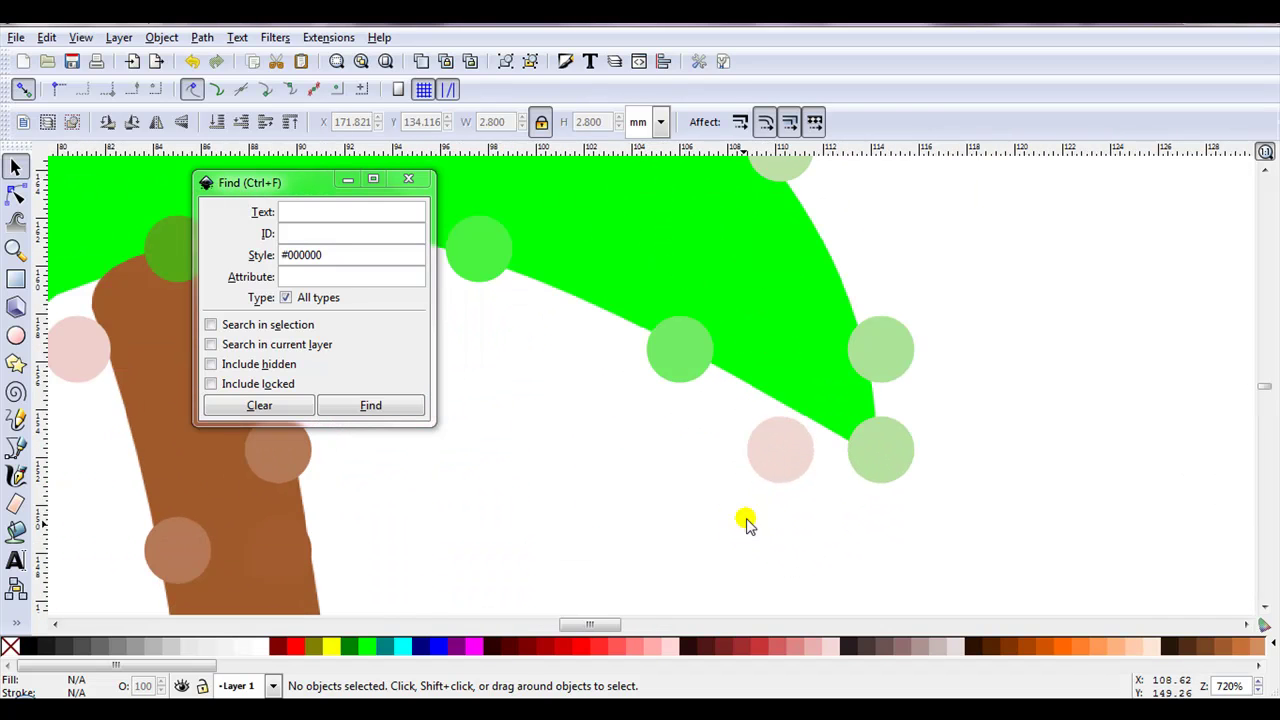
left_click(777, 449)
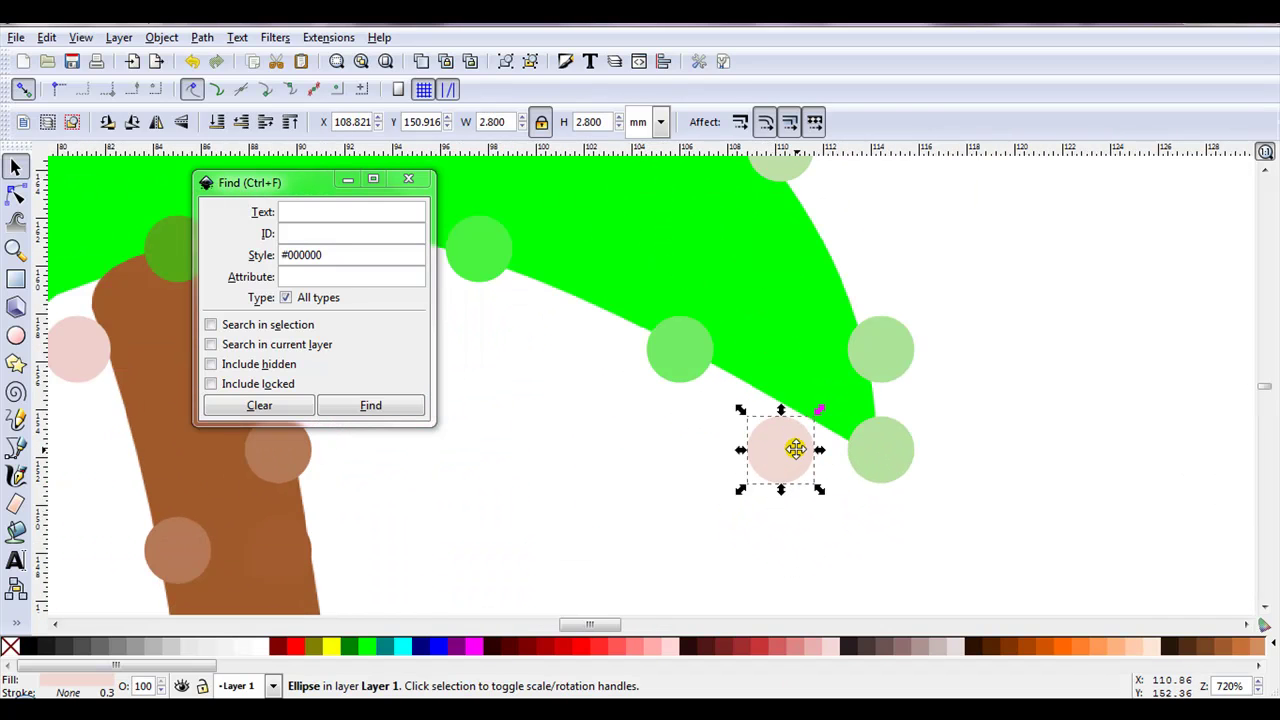
scroll(791, 451, "up", 2)
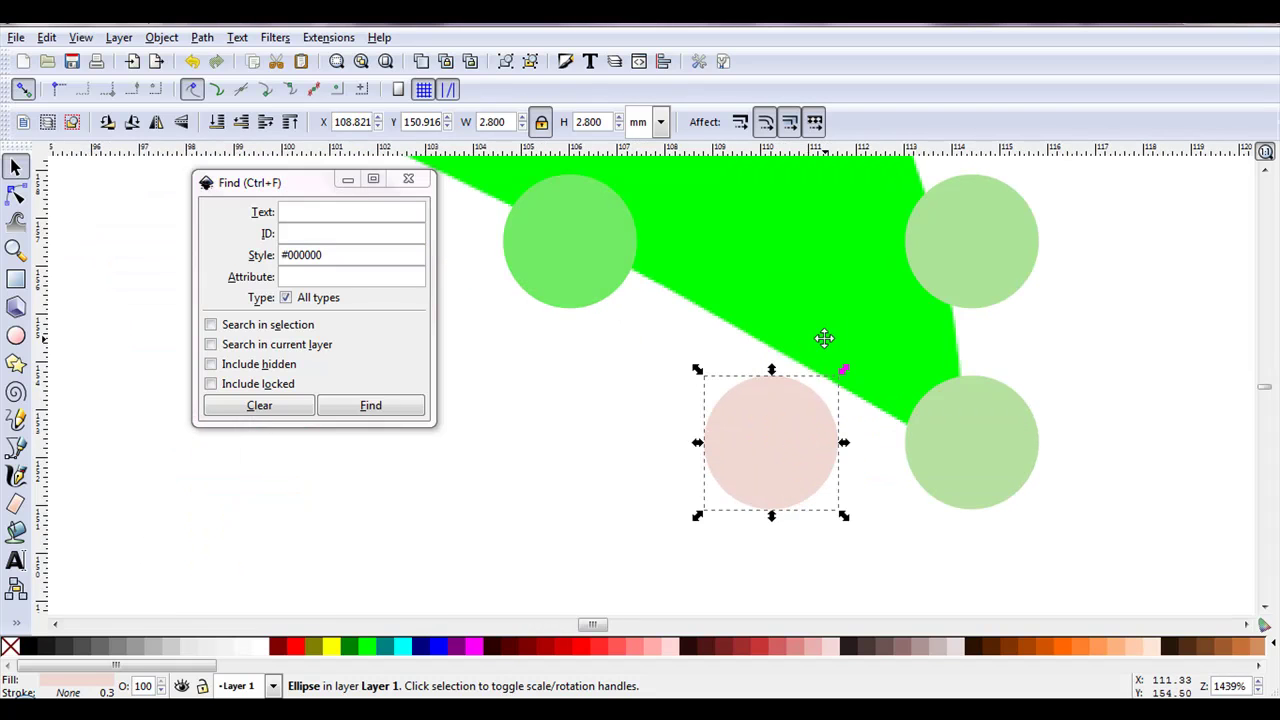
scroll(767, 401, "down", 4)
left_click(751, 417)
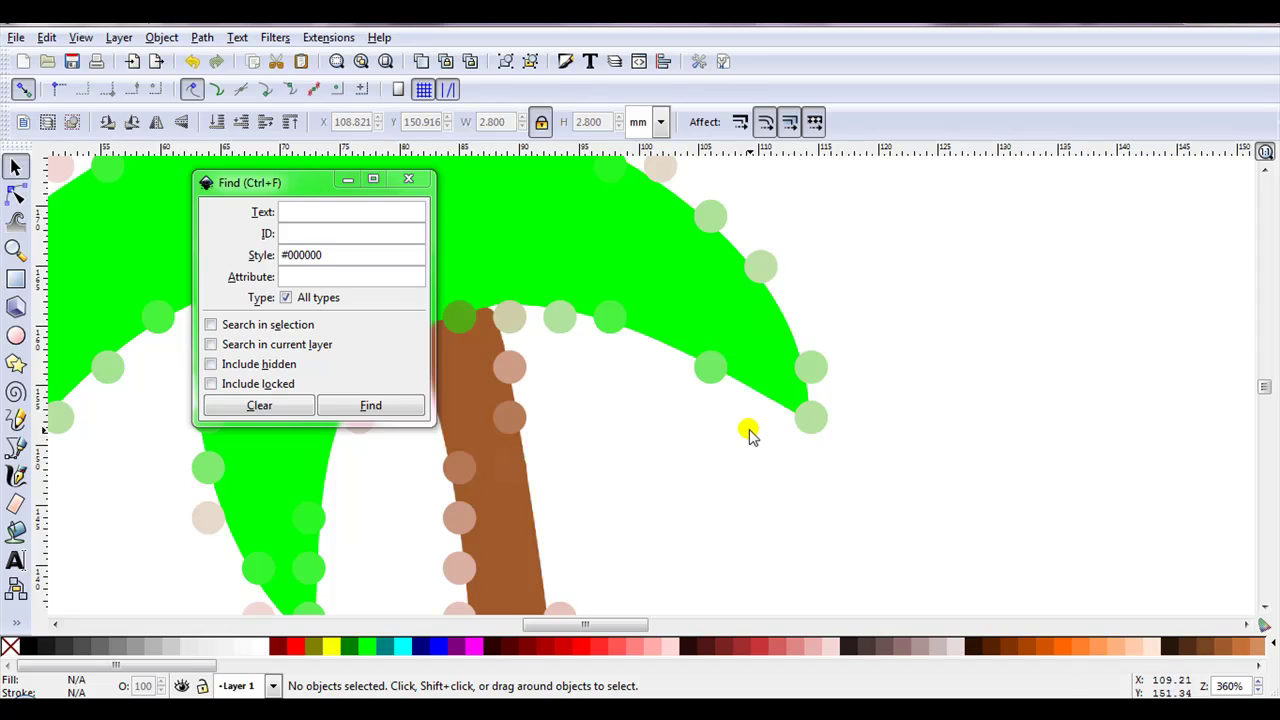
scroll(726, 274, "down", 2)
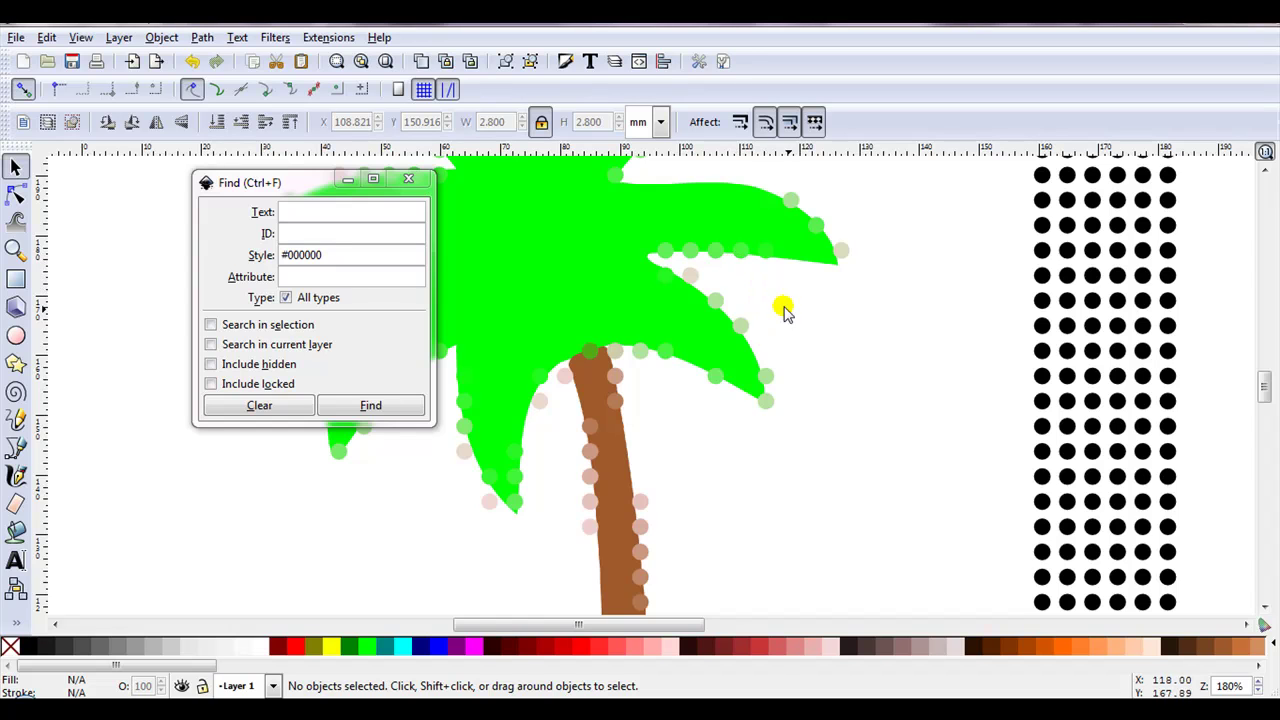
scroll(791, 308, "up", 1)
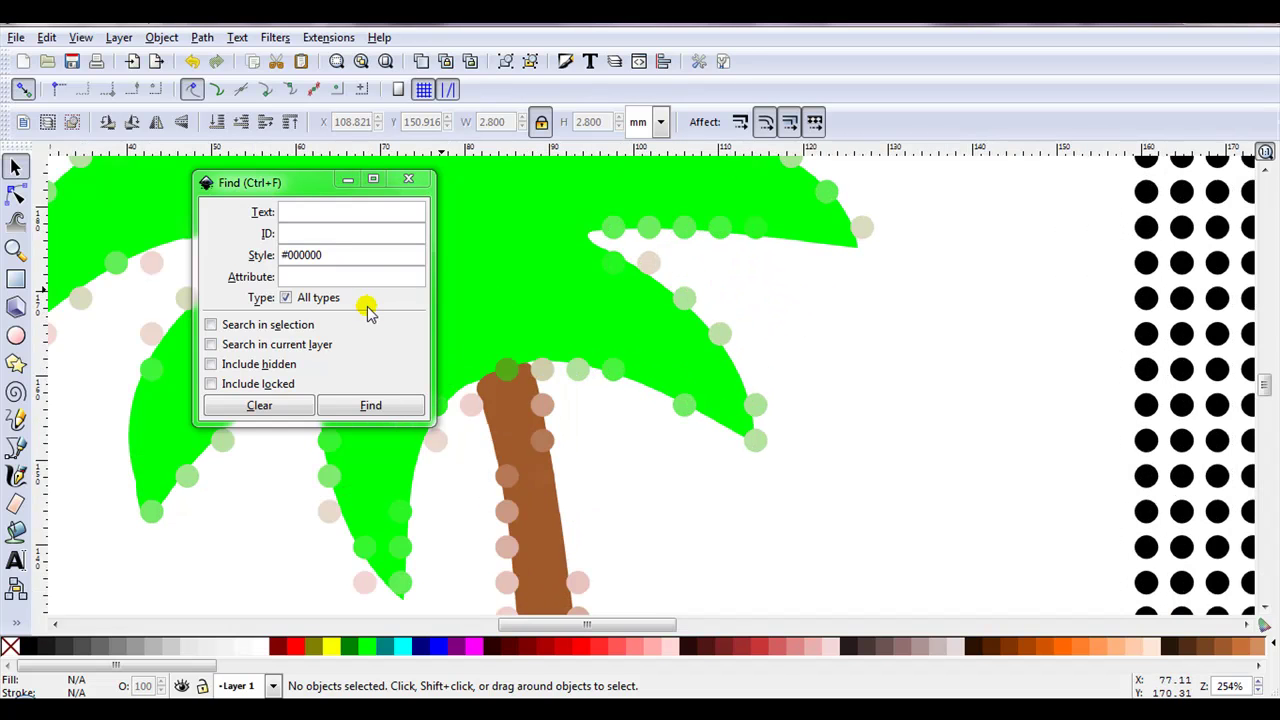
- Clear the Find criteria and copy fill colour #bee0a8 from a pale green frond circle
left_click(260, 405)
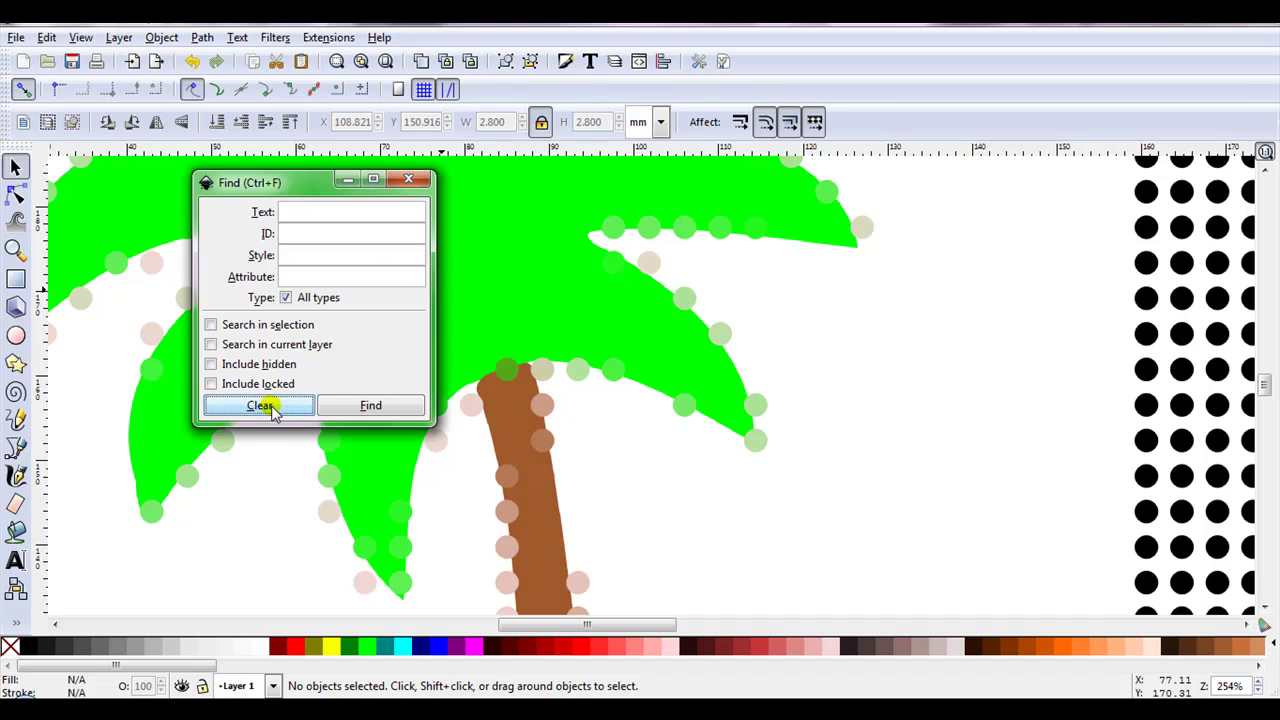
left_click(722, 334)
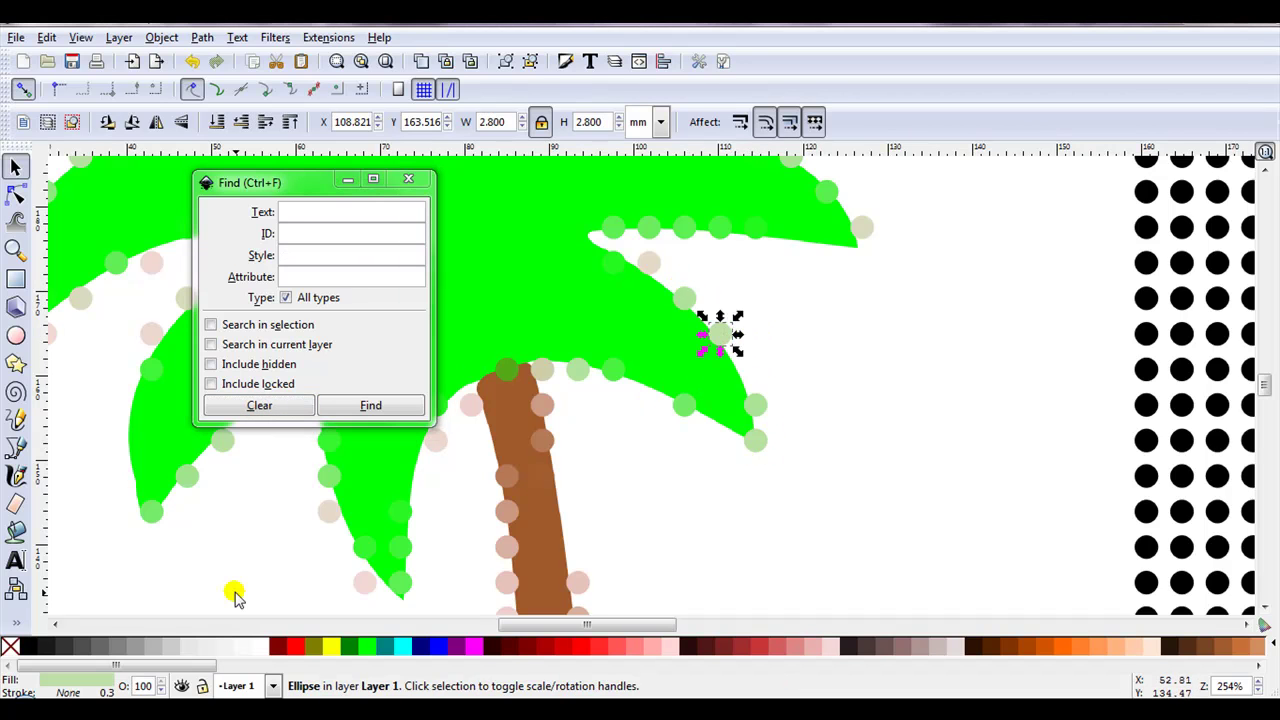
right_click(100, 683)
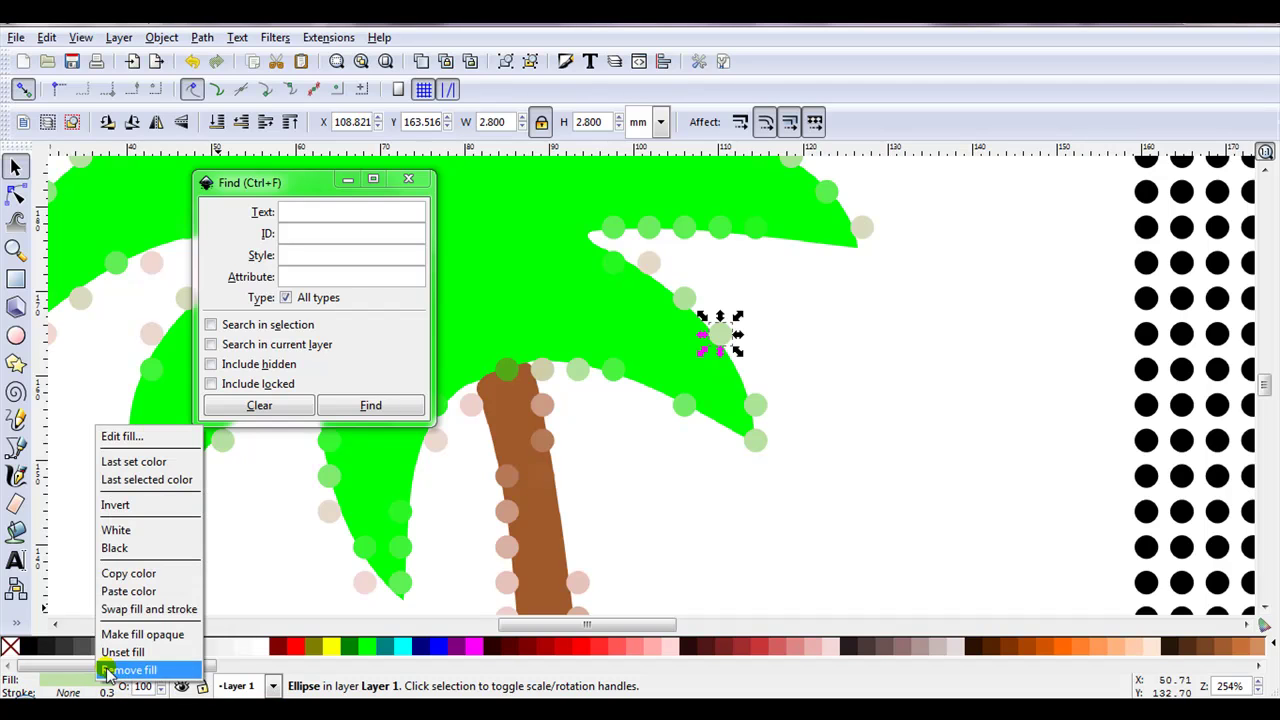
left_click(155, 585)
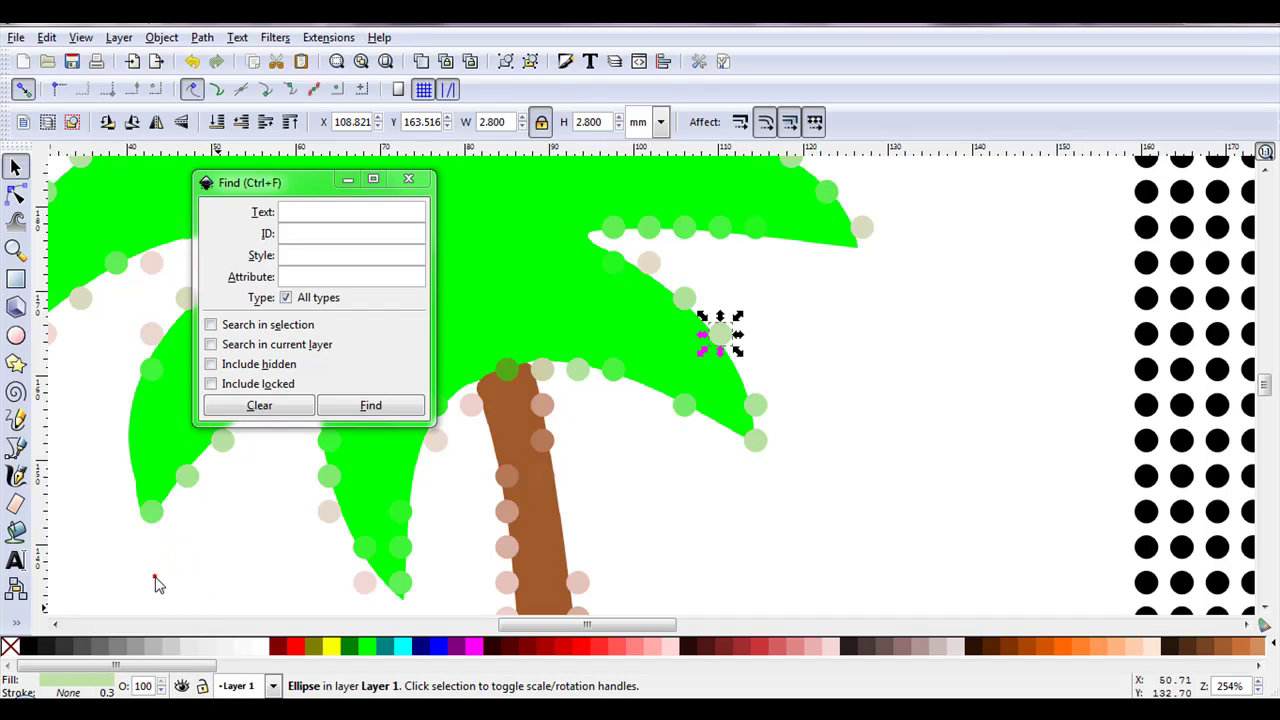
- Search for objects styled #bee0a8, deselect, and close the Find window
left_click(295, 256)
right_click(297, 256)
left_click(336, 312)
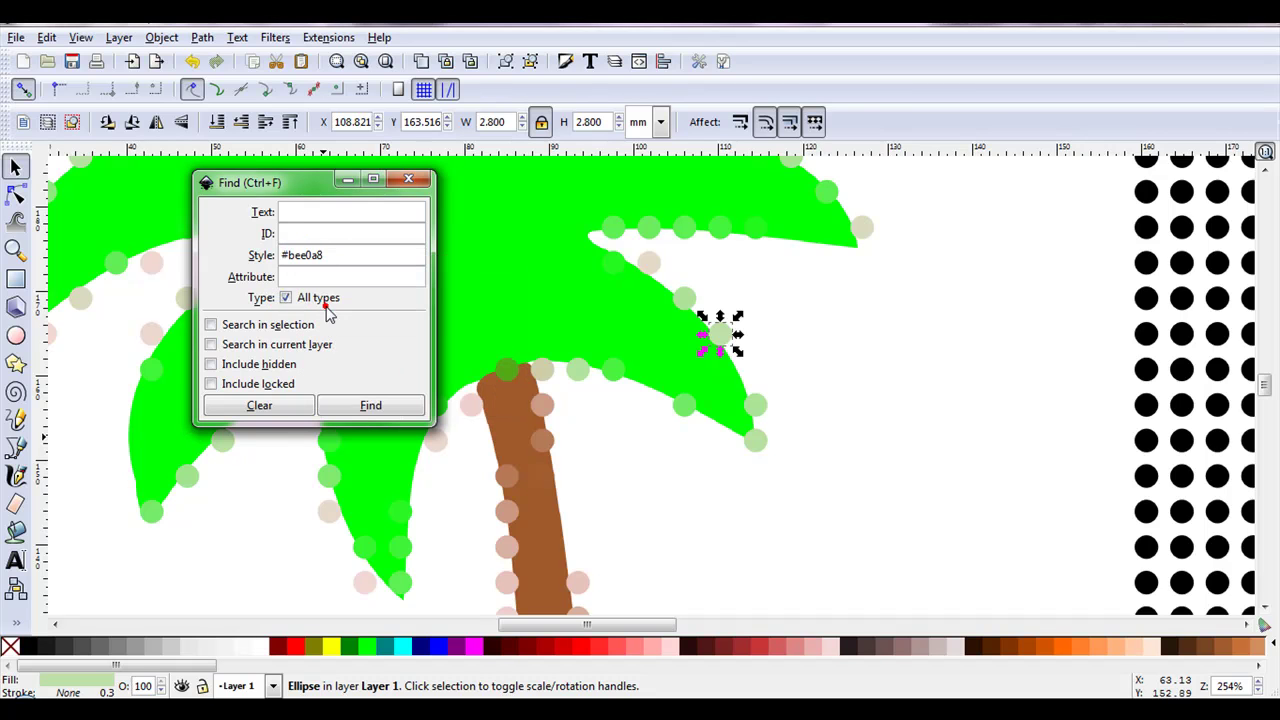
left_click(366, 412)
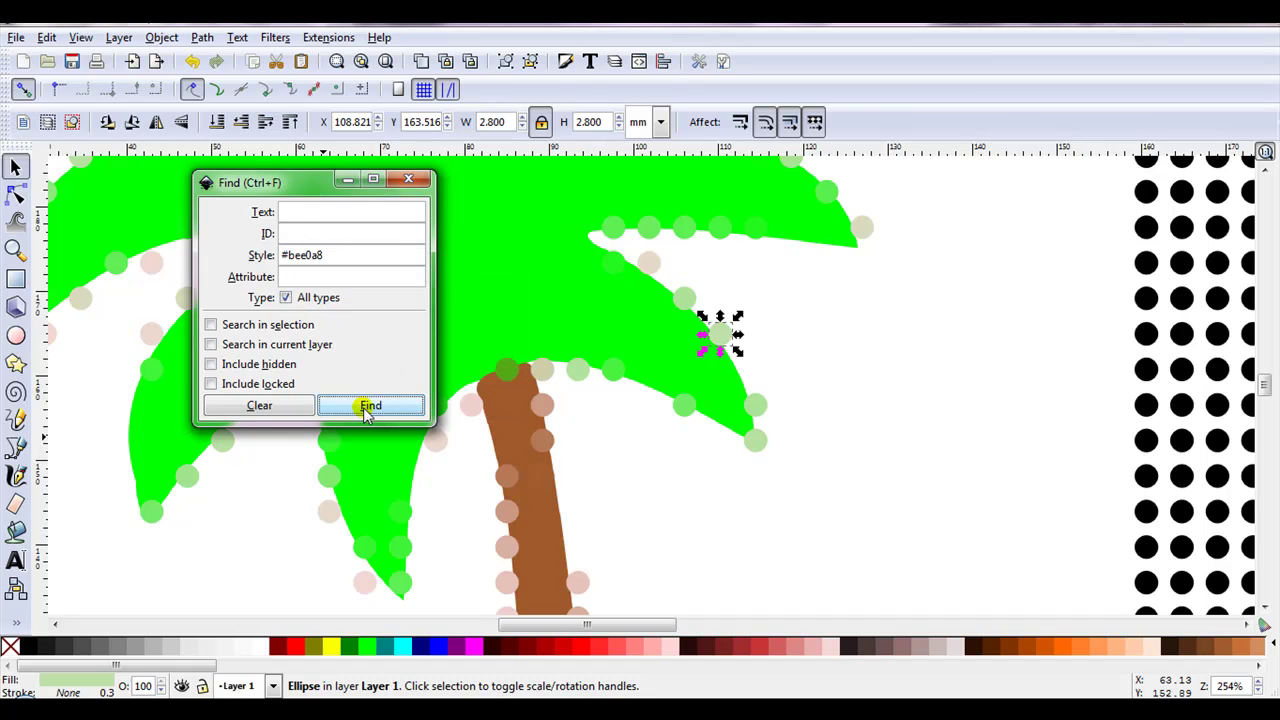
scroll(748, 428, "down", 3)
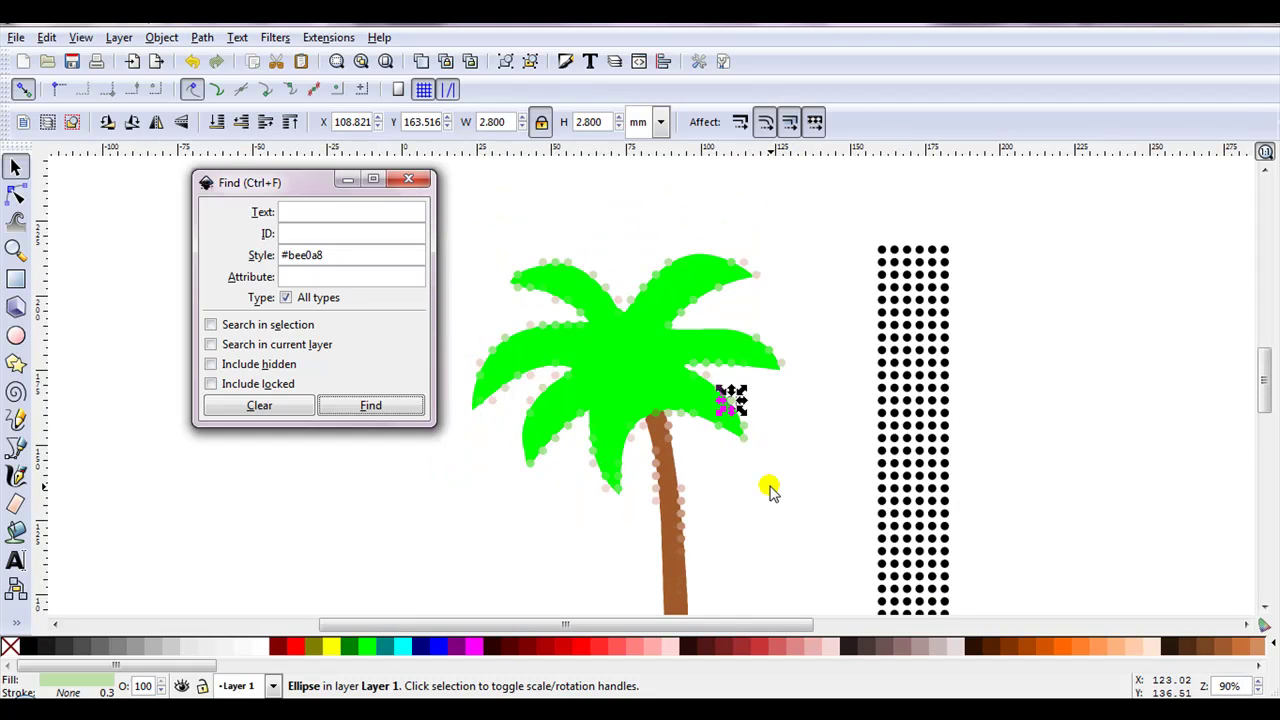
left_click(770, 490)
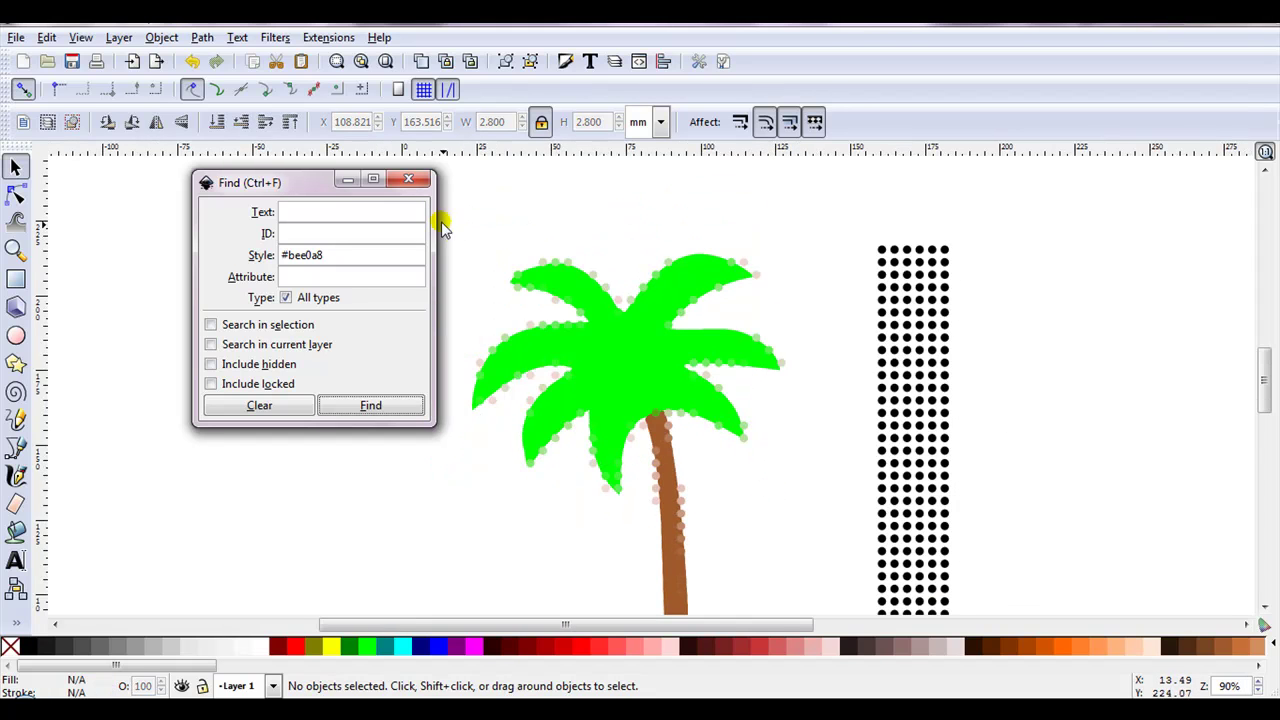
left_click(408, 180)
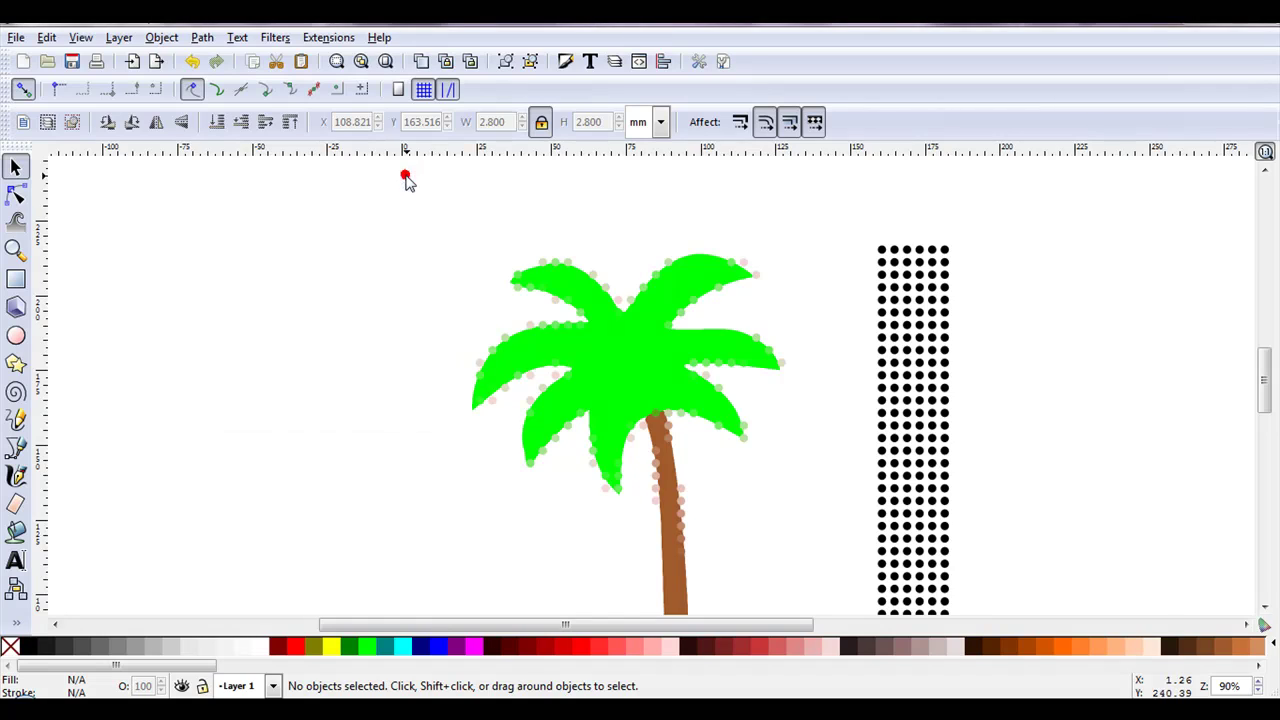
- Delete the four stray pale pink dots in the white gap between the upper fronds
scroll(480, 398, "up", 4)
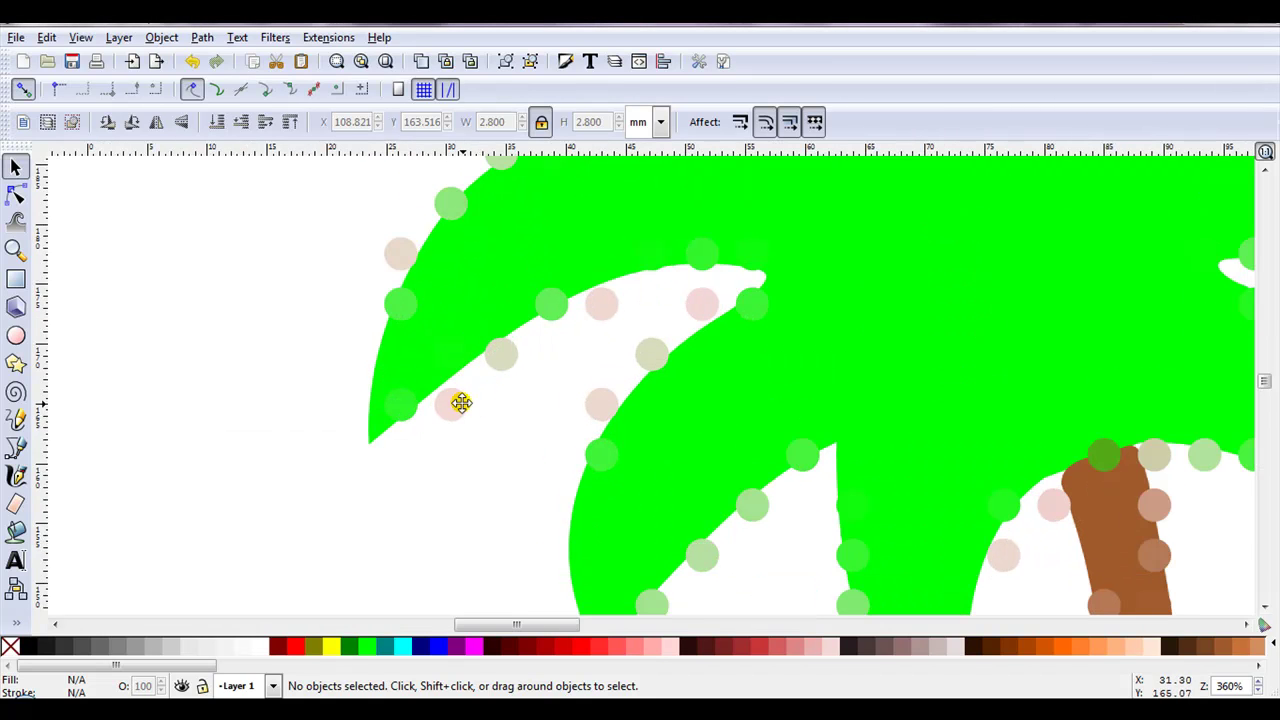
left_click(459, 405)
scroll(458, 440, "up", 1)
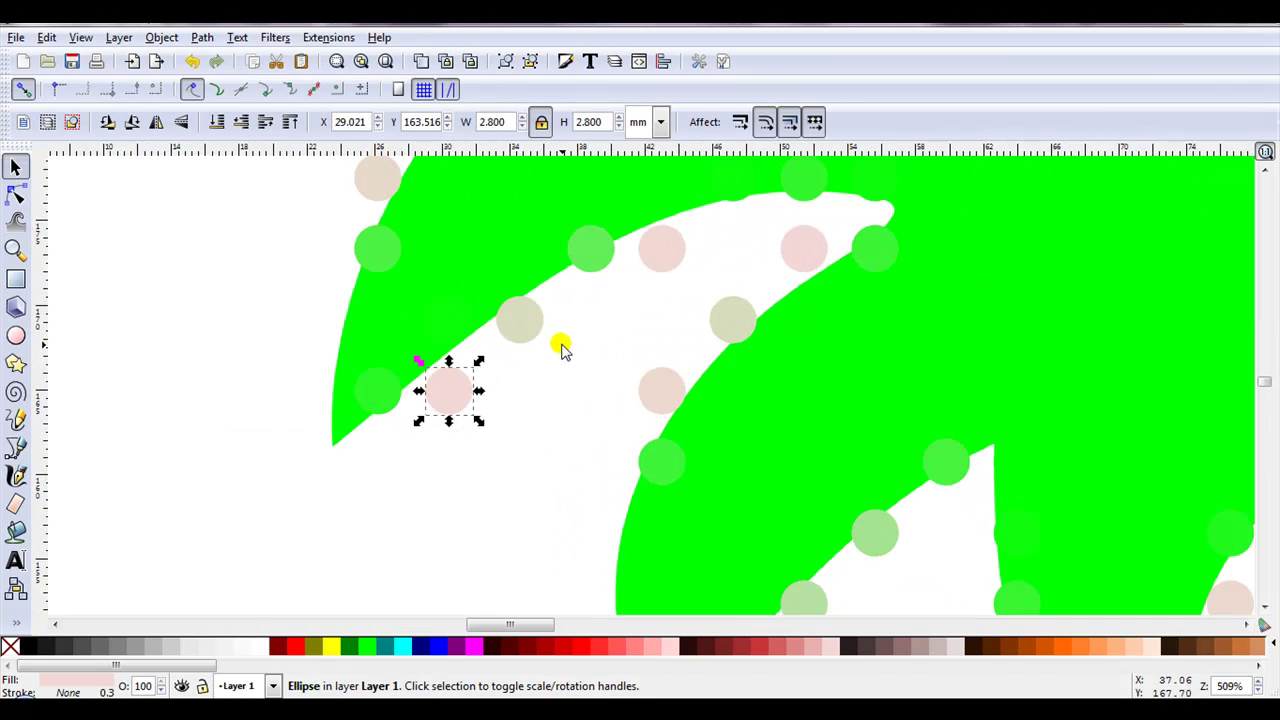
left_click(656, 260)
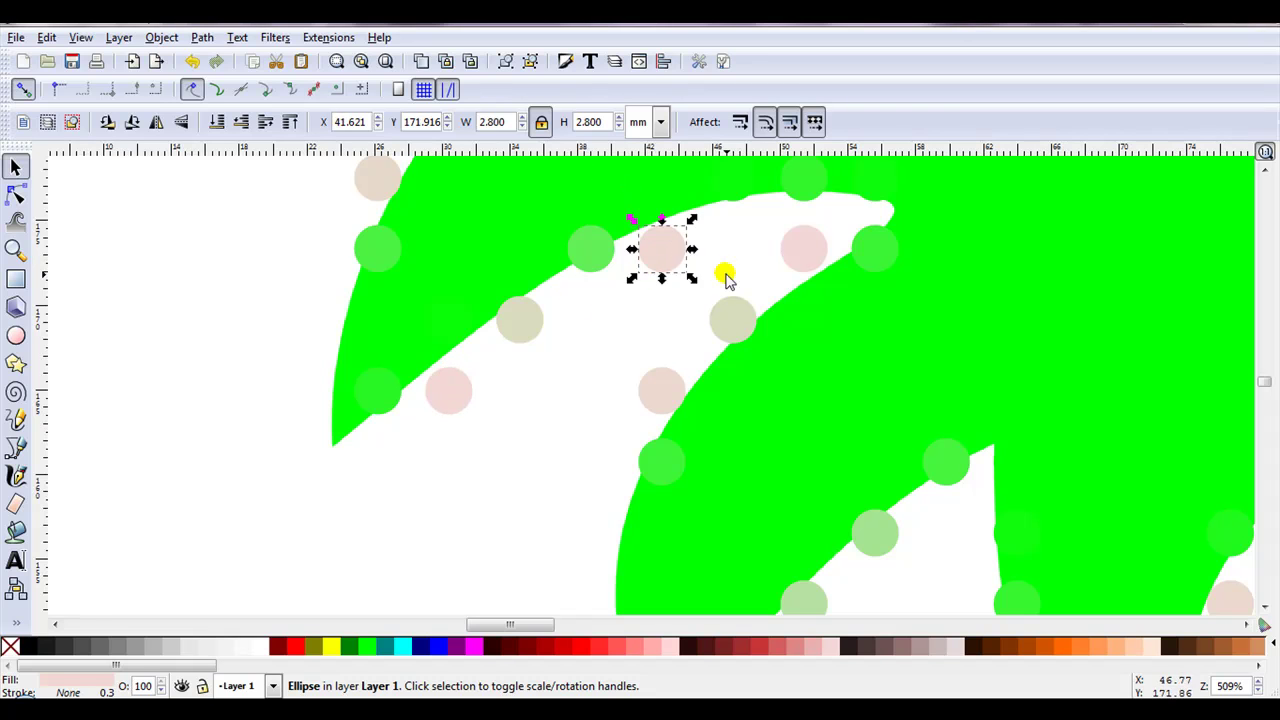
key("Delete")
left_click(665, 386)
key("Delete")
left_click(804, 248)
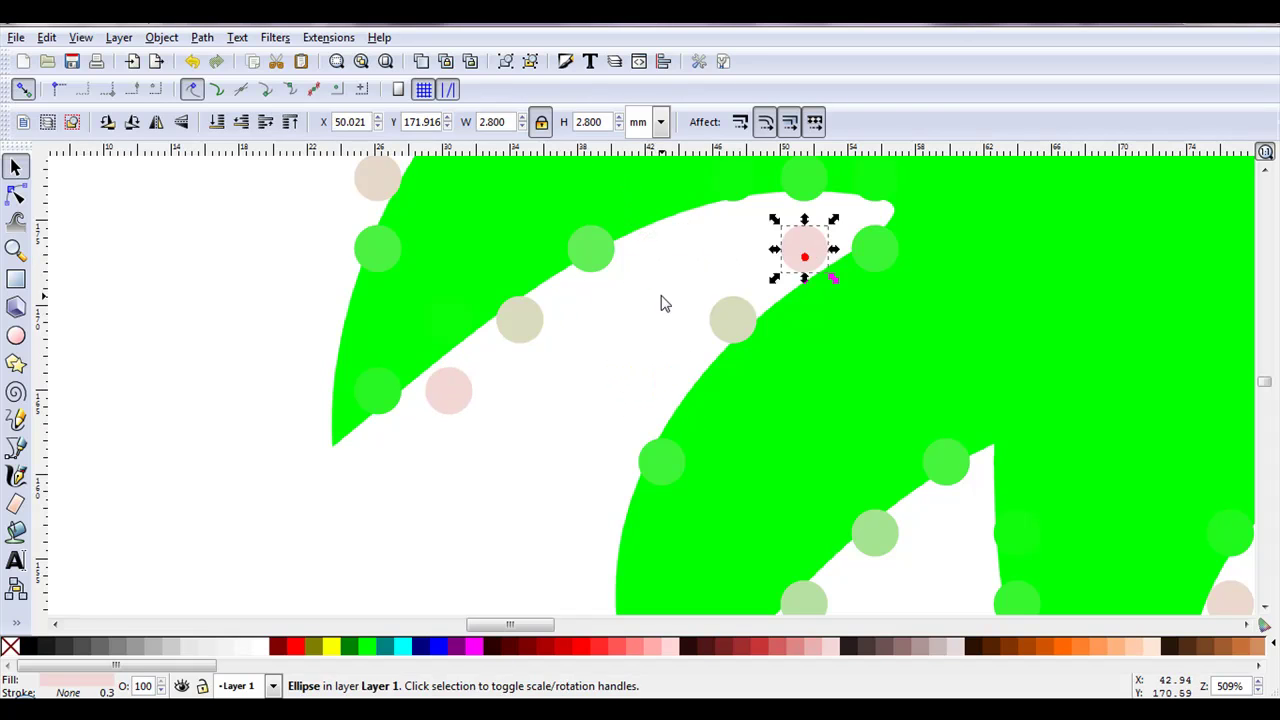
key("Delete")
left_click(460, 389)
key("Delete")
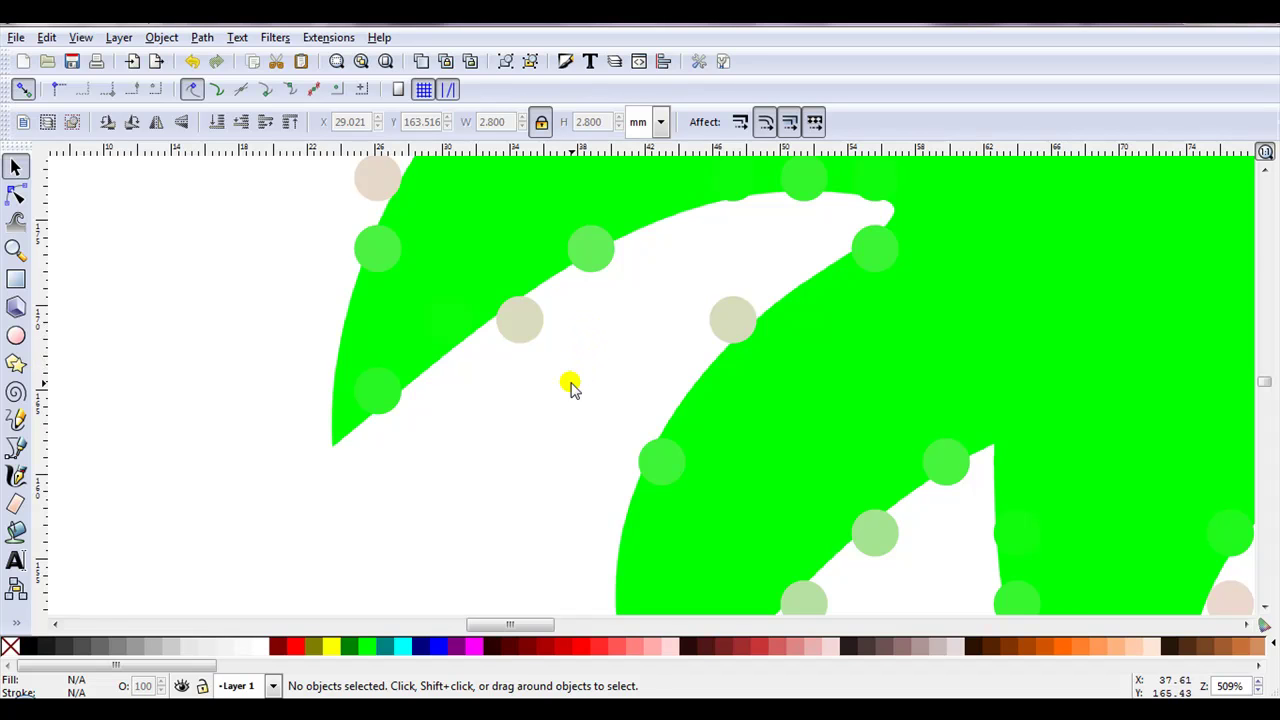
- Select all dots over the leaves, trunk and bush and recolour them black
scroll(575, 370, "down", 7, "ctrl")
left_click(666, 343)
left_click_drag(304, 238, 569, 446)
left_click_drag(306, 372, 560, 608)
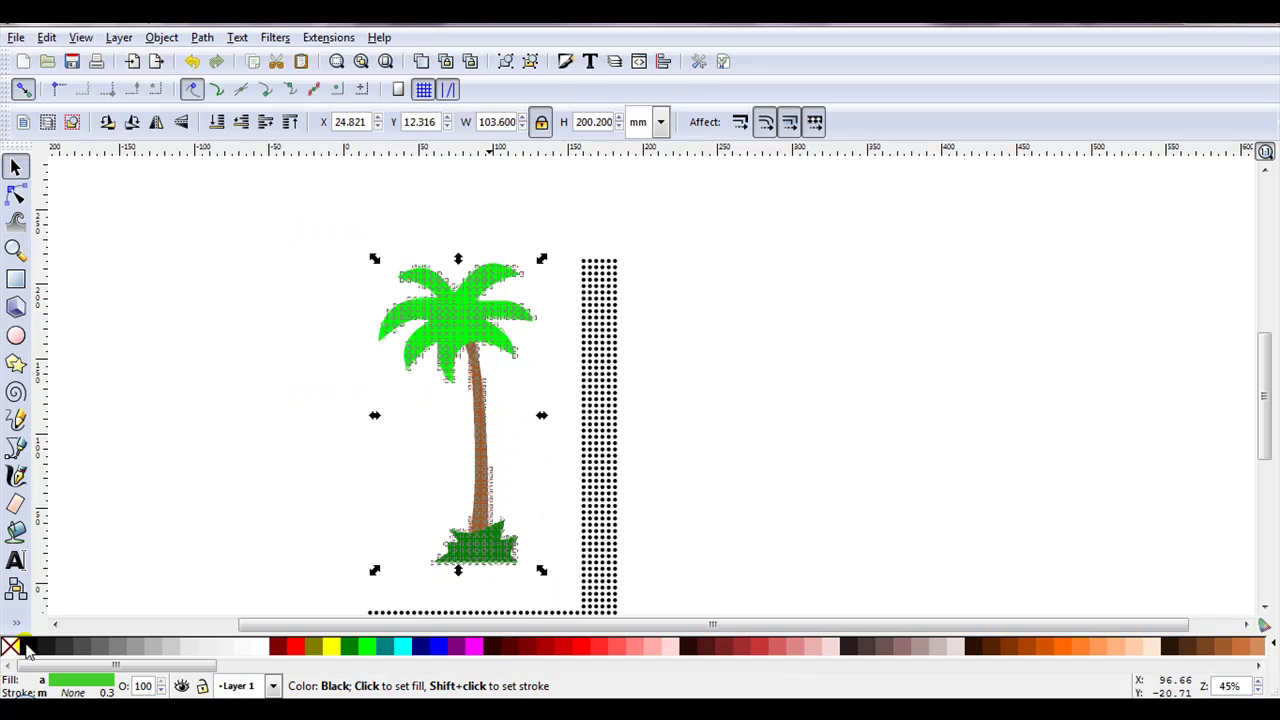
left_click(27, 647)
left_click(443, 271)
- Delete stray dots past the frond tip, on the left frond and at the frond top
scroll(443, 271, "up", 5, "ctrl")
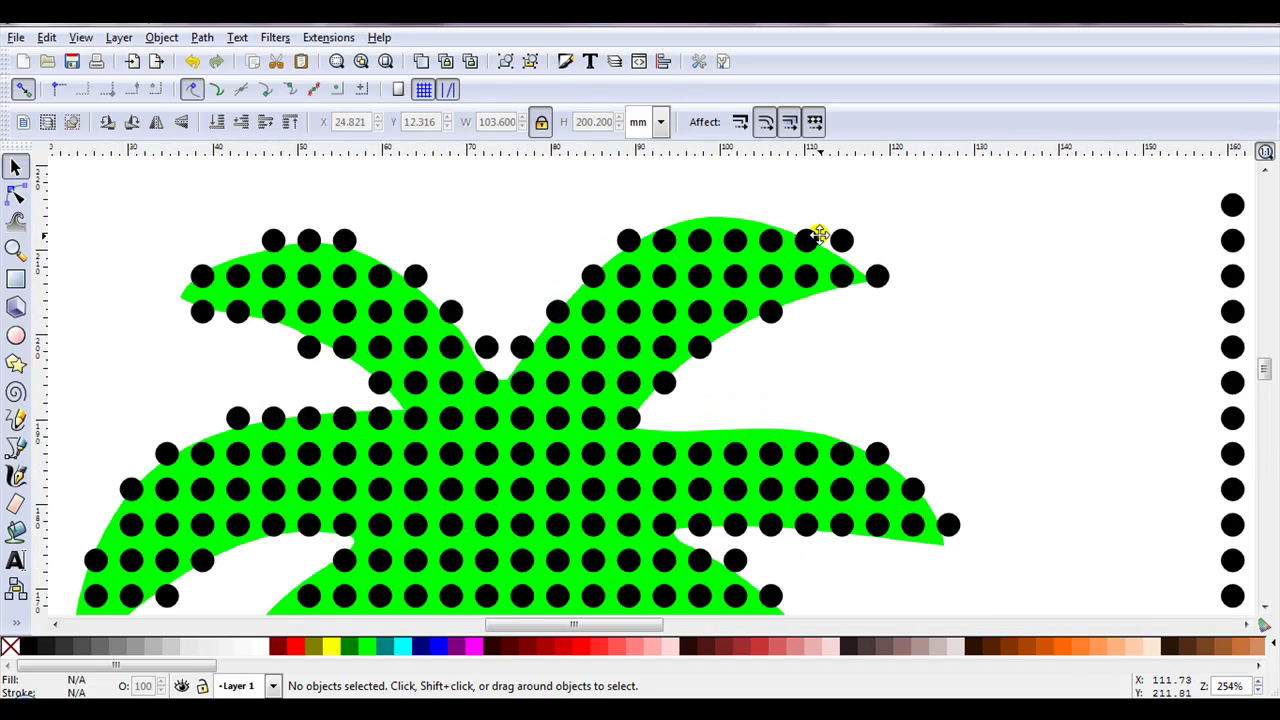
left_click(846, 239)
key("Delete")
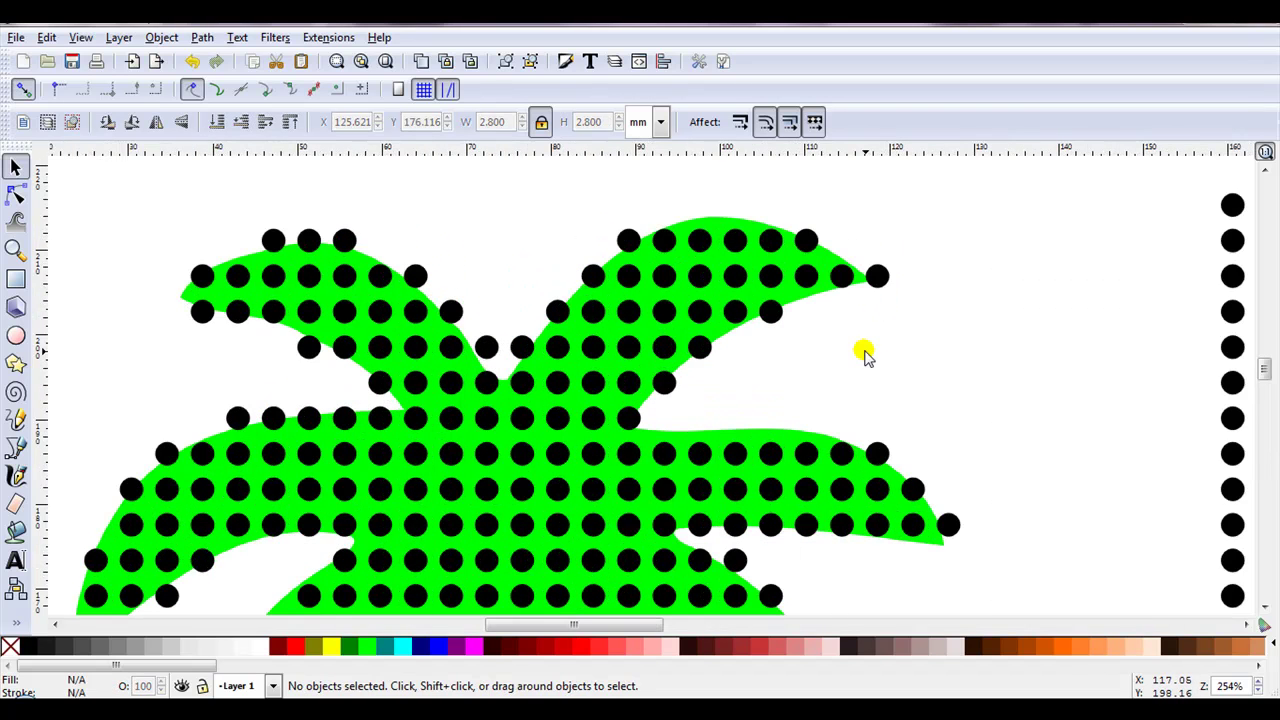
left_click(237, 416)
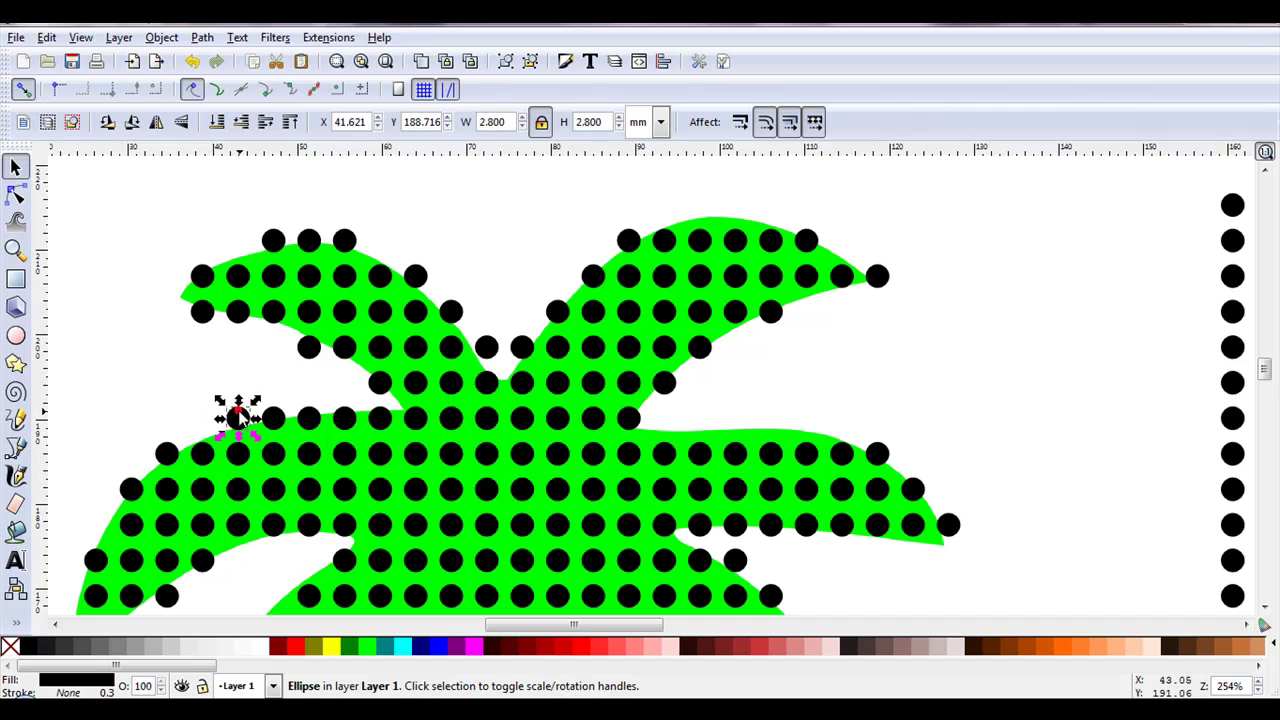
key("Delete")
left_click(269, 236)
key("Delete")
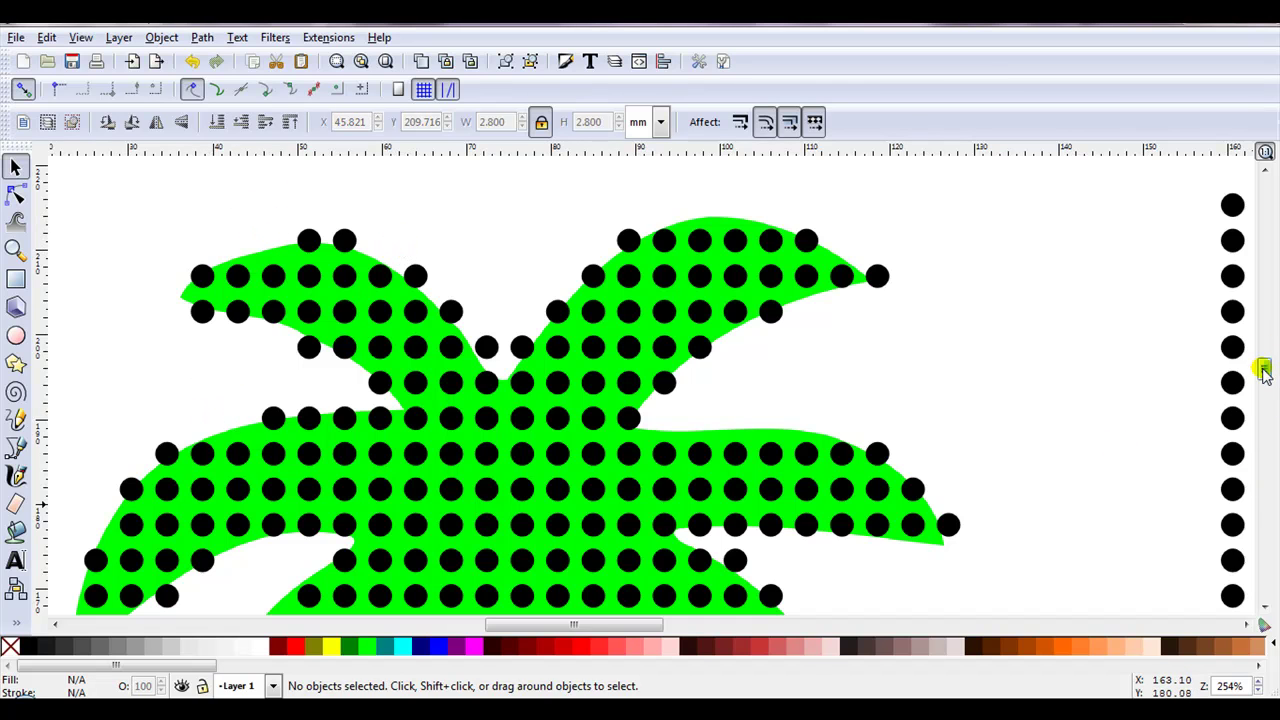
- Delete the stray dots beside the trunk and below the lower frond
left_click_drag(1262, 368, 1266, 392)
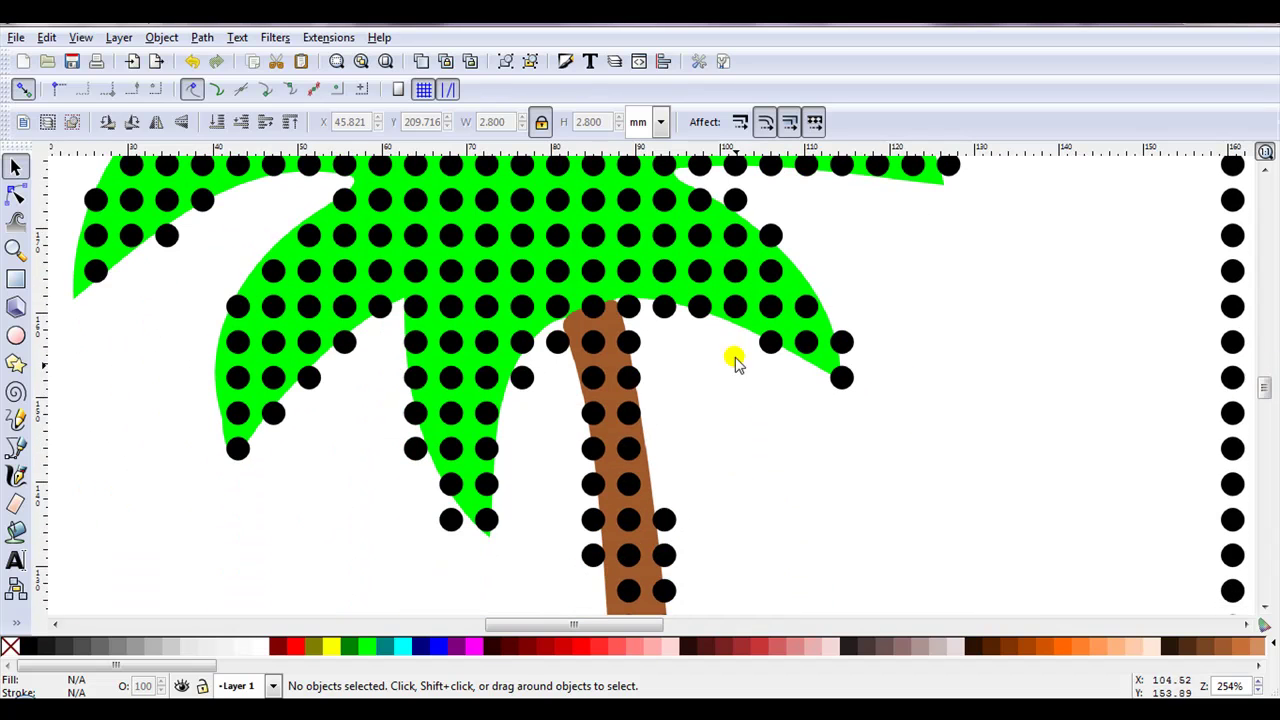
left_click(664, 306)
key("Delete")
left_click(550, 345)
key("Delete")
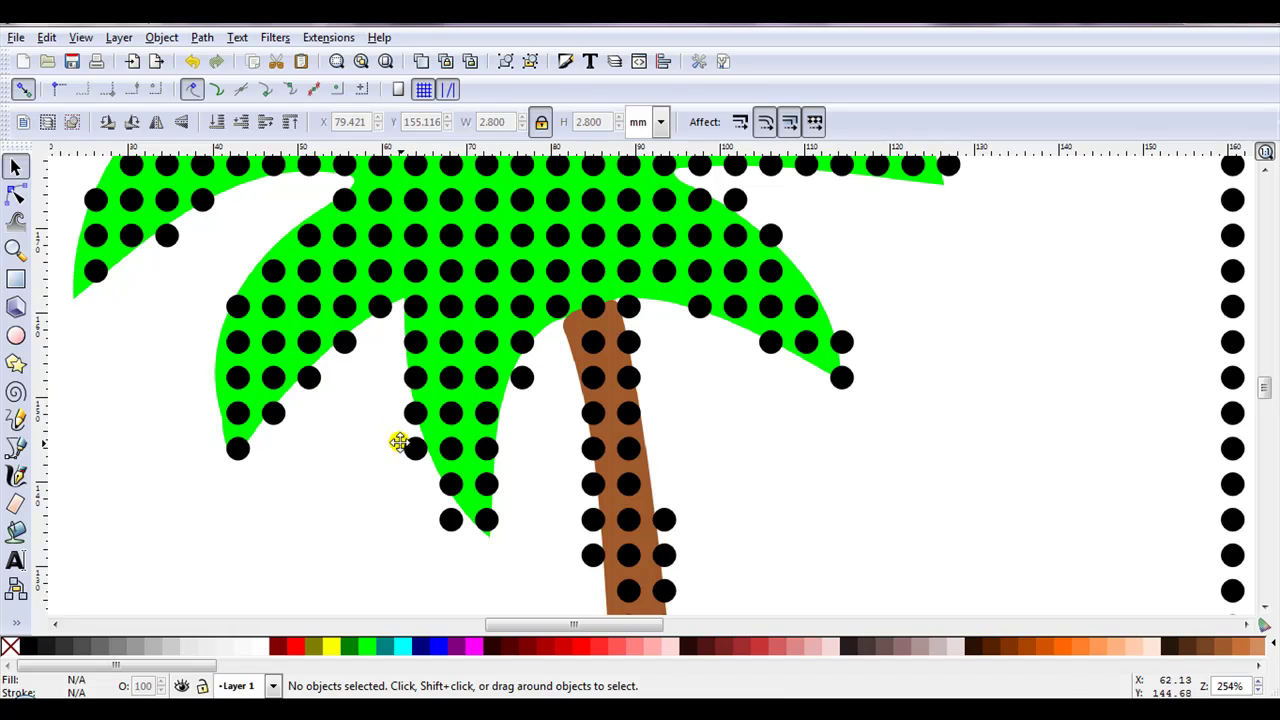
left_click(400, 449)
key("Delete")
left_click(440, 521)
key("Delete")
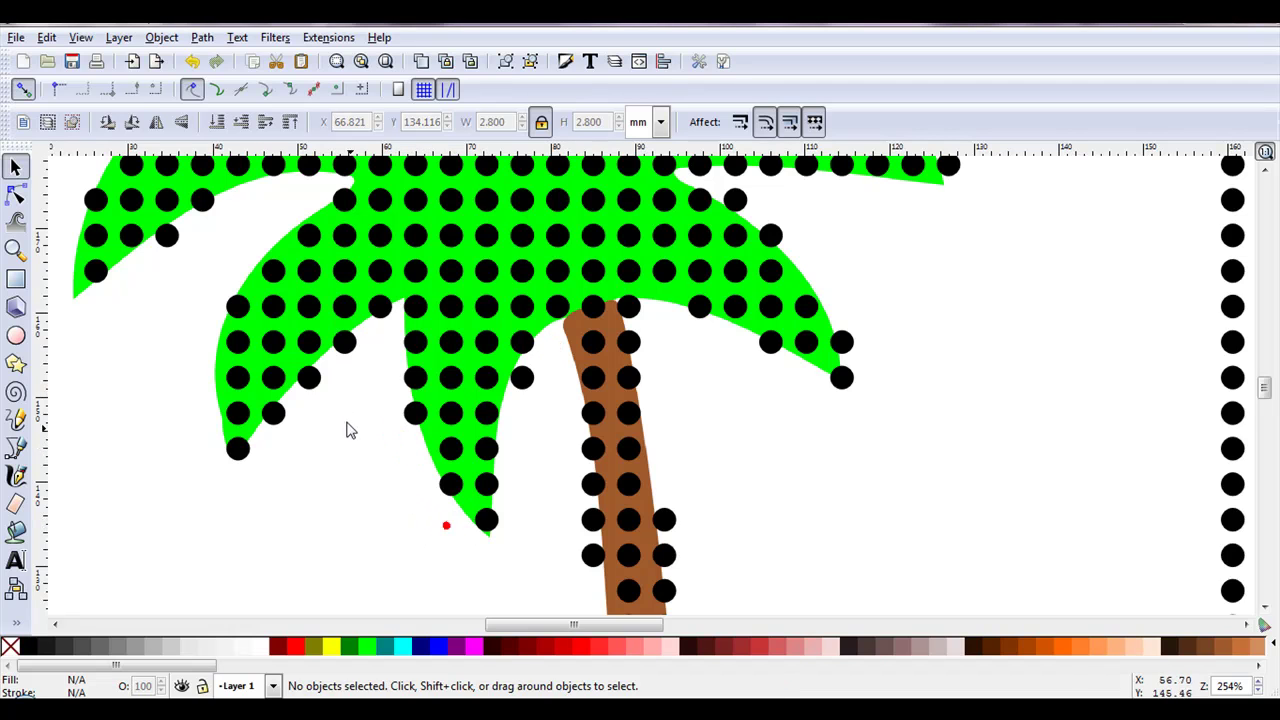
- Delete two dots on the left frond edge, then undo both deletions
left_click(316, 381)
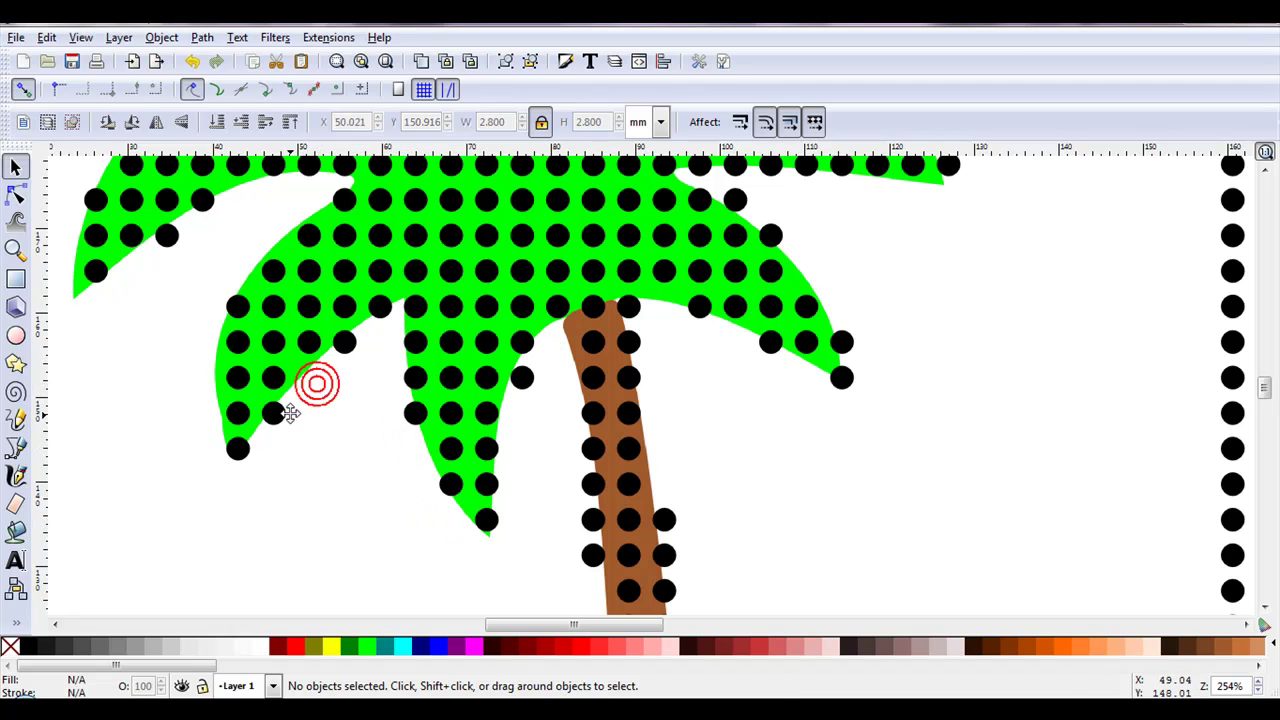
key("Delete")
left_click(276, 413)
key("Delete")
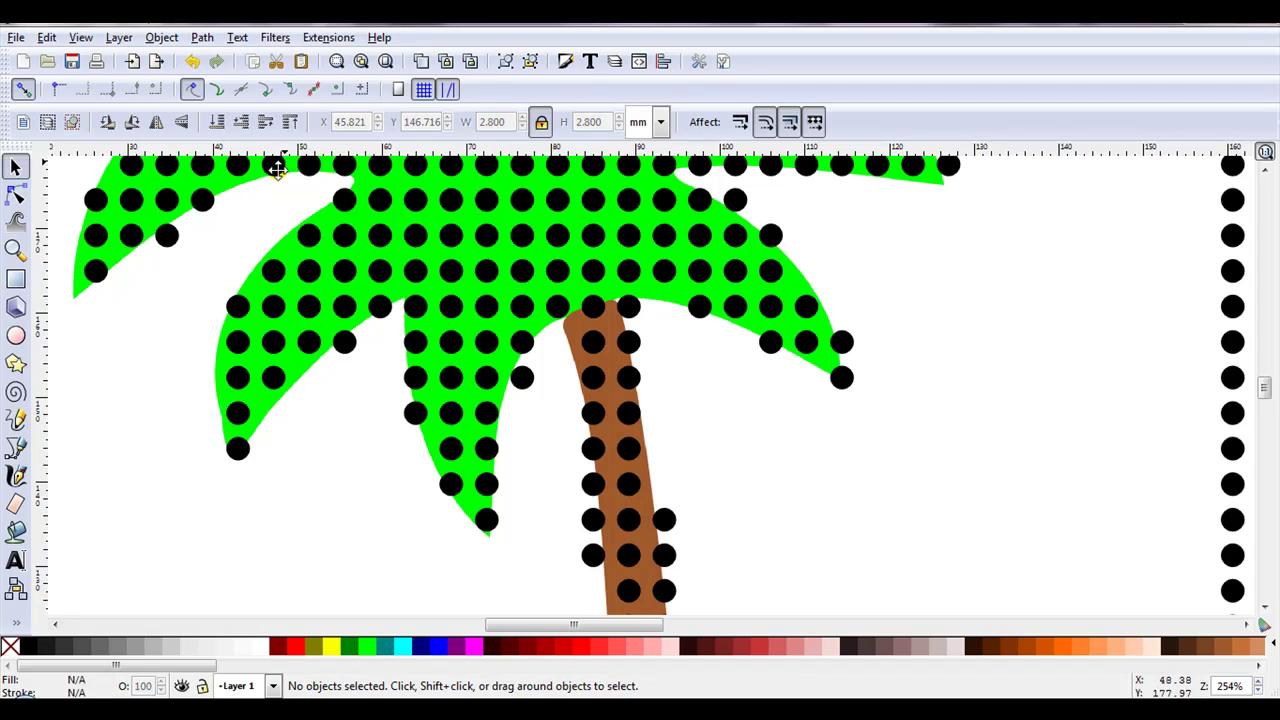
left_click(192, 62)
left_click(192, 62)
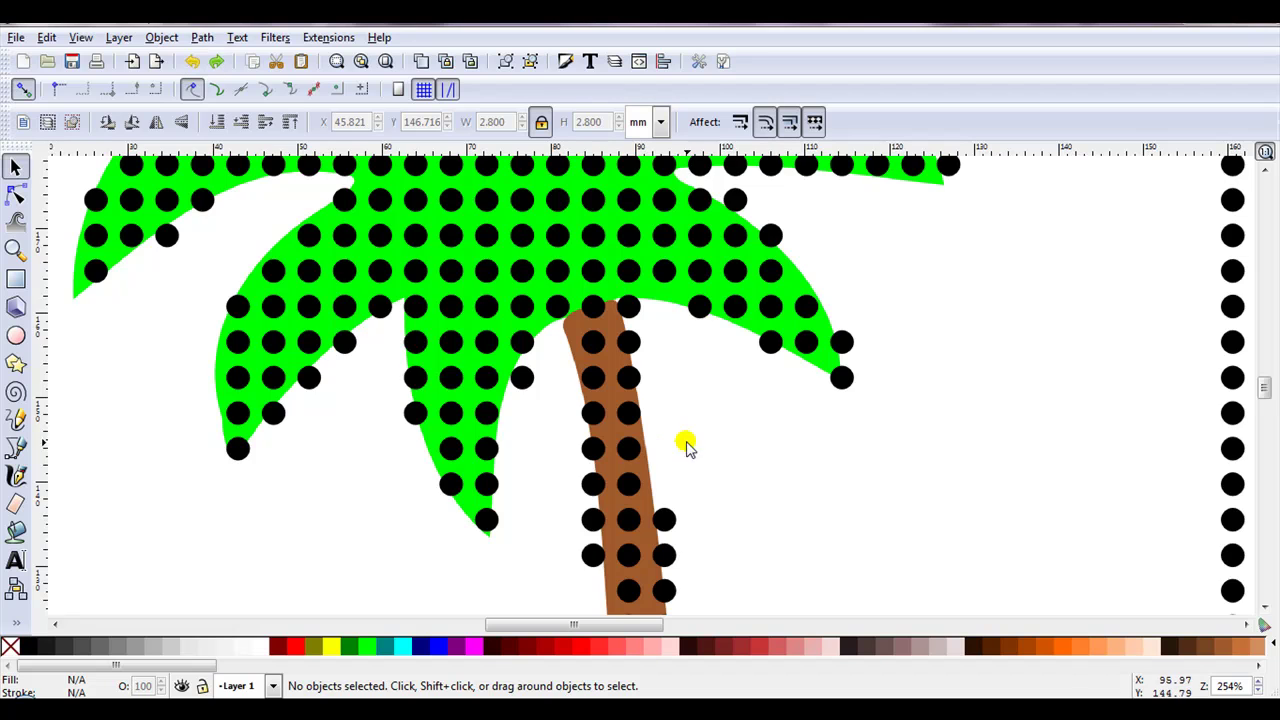
- Delete the five stray dots along the bush's left and right edges
scroll(686, 443, "down", 10)
left_click(840, 450)
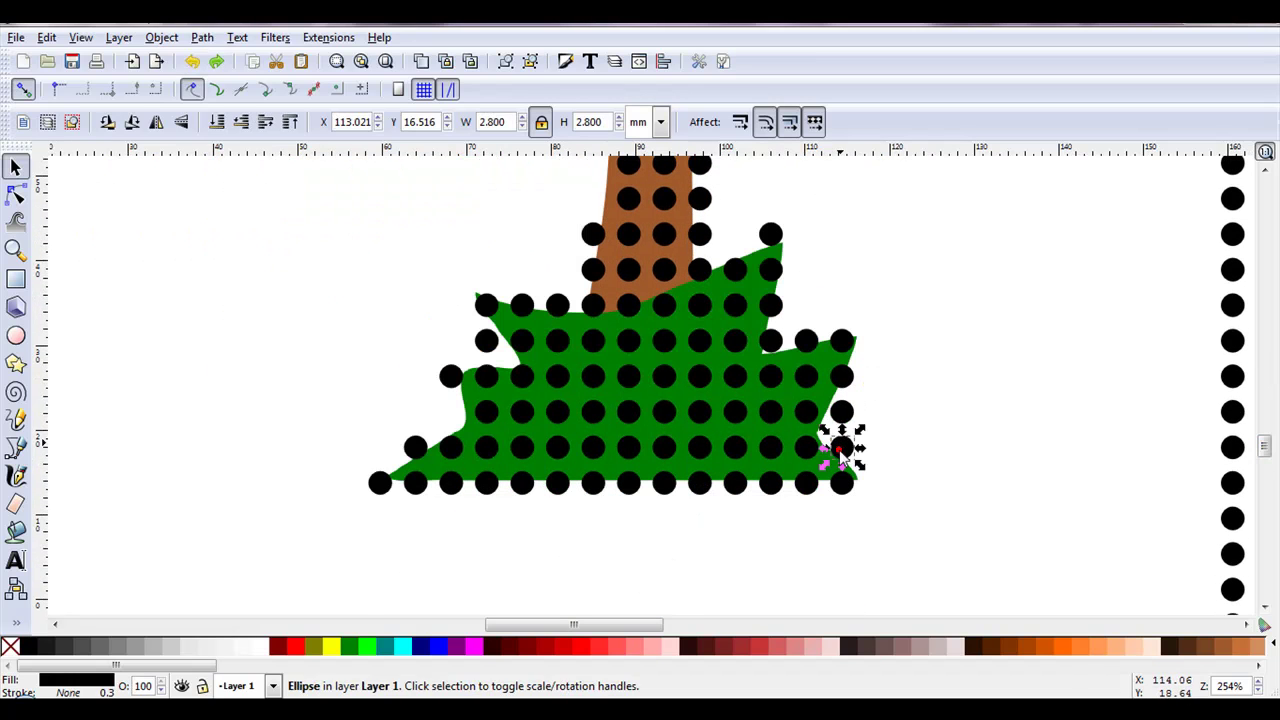
key("Delete")
left_click(845, 414)
key("Delete")
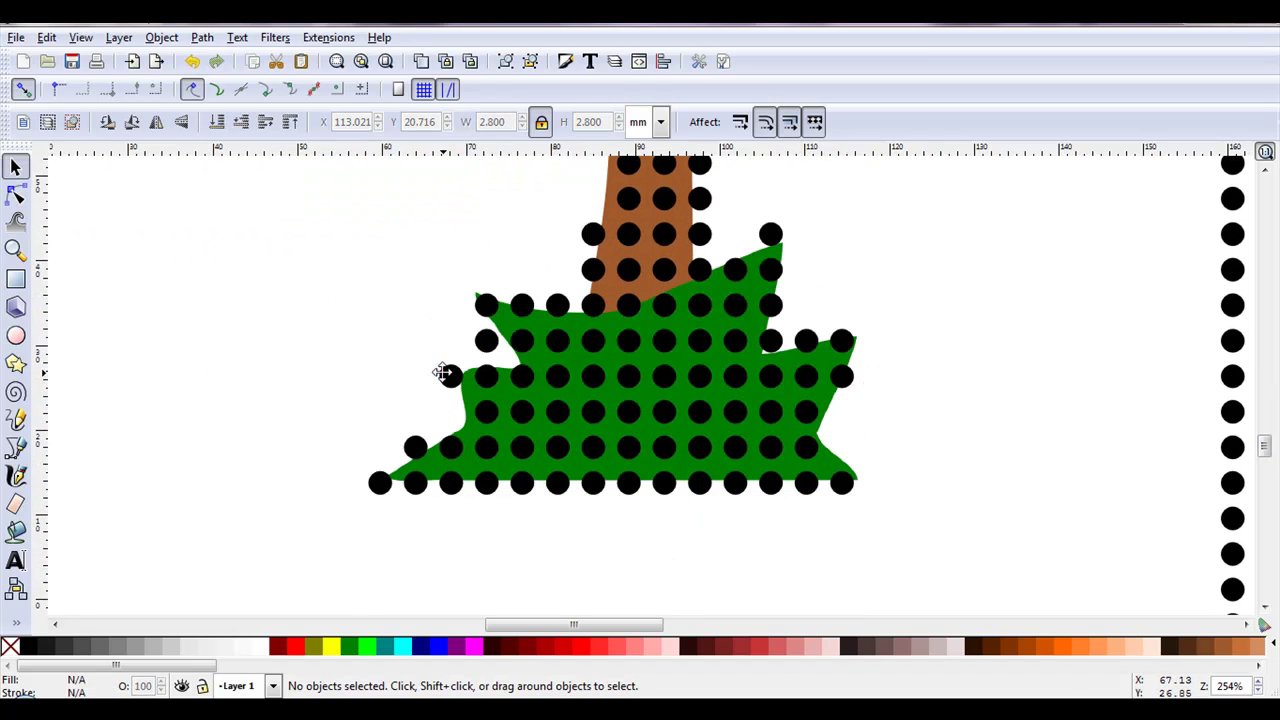
left_click(445, 373)
key("Delete")
left_click(486, 338)
key("Delete")
left_click(413, 443)
key("Delete")
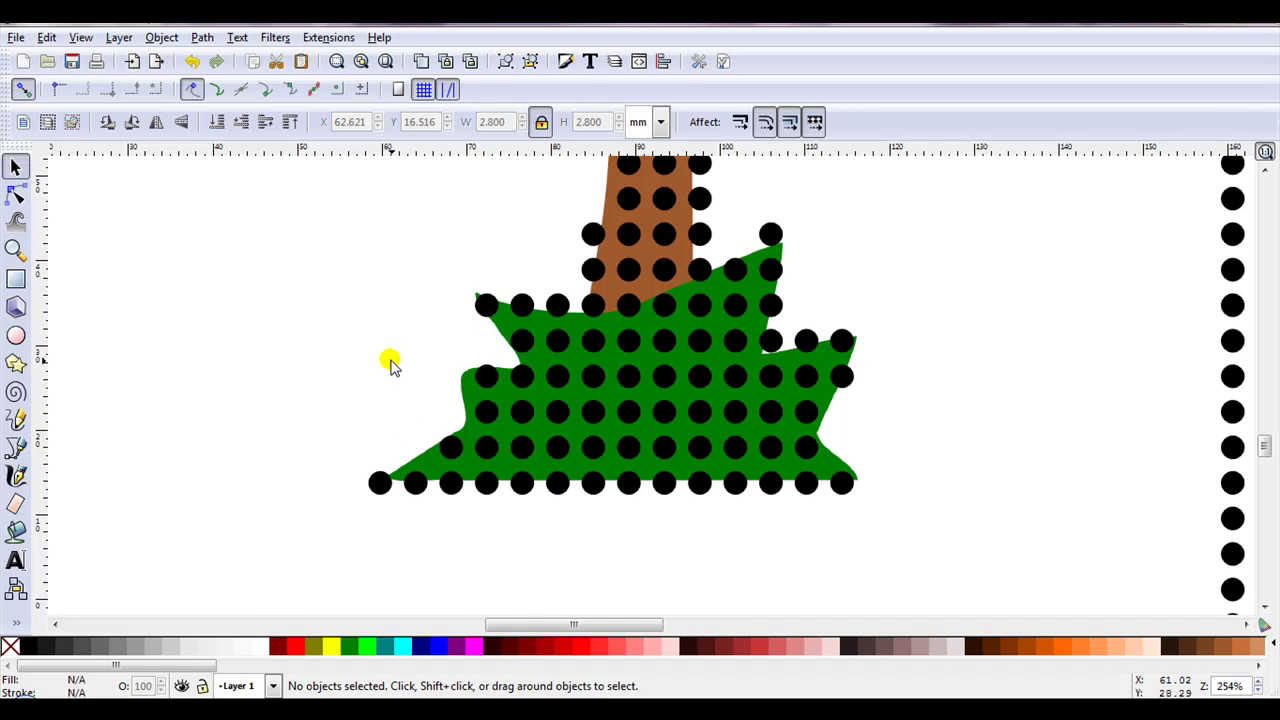
scroll(391, 420, "down", 4)
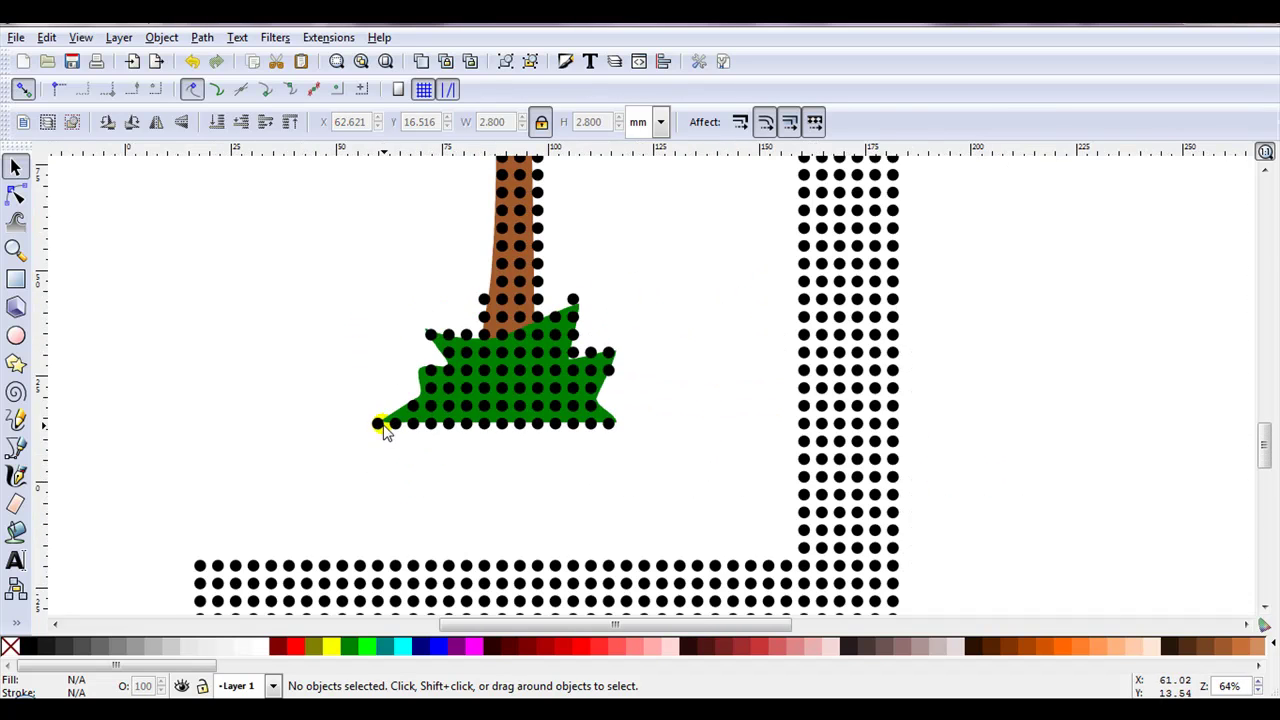
scroll(383, 427, "down", 2)
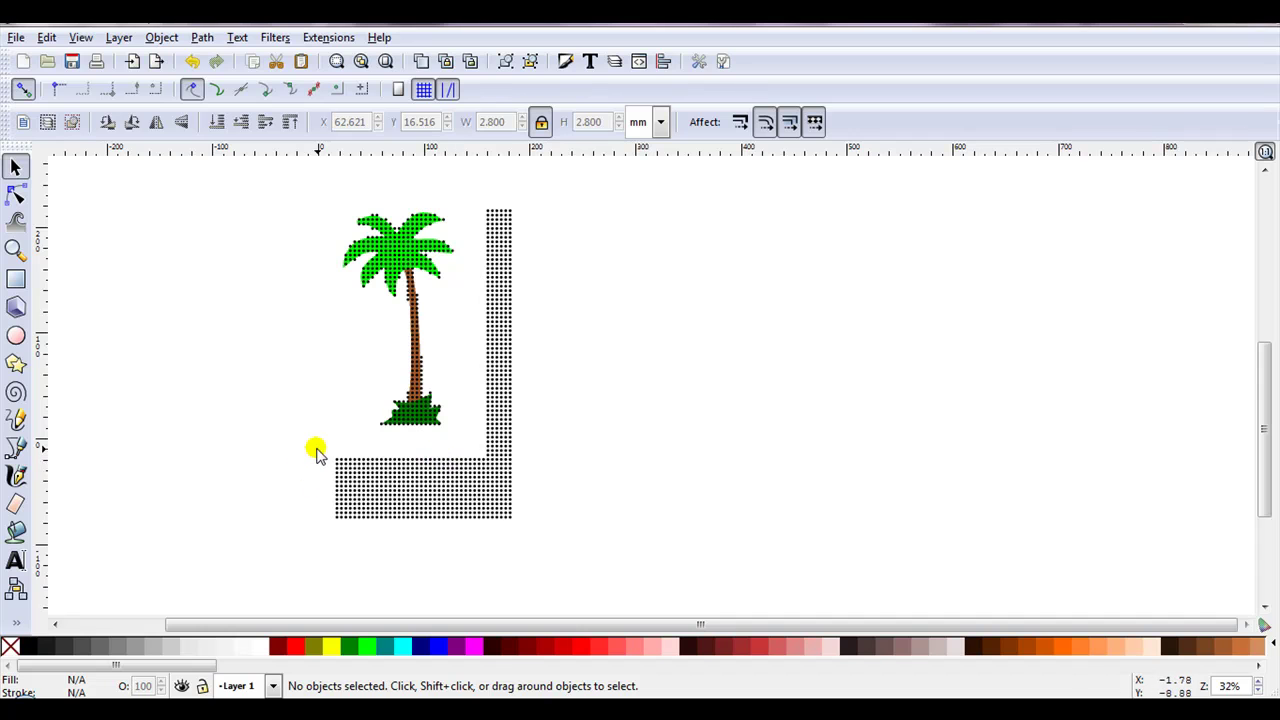
- Delete the leftover bottom and vertical bands of dots
left_click_drag(316, 450, 529, 537)
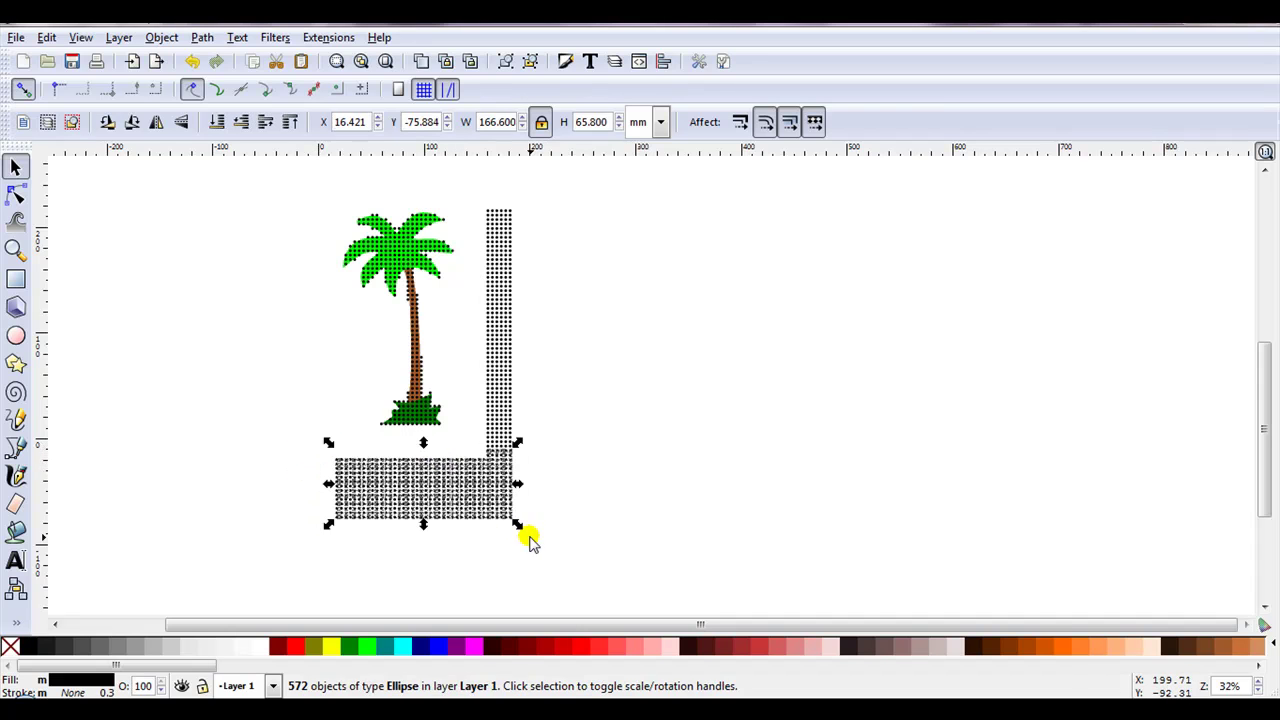
key("Delete")
left_click_drag(478, 177, 571, 482)
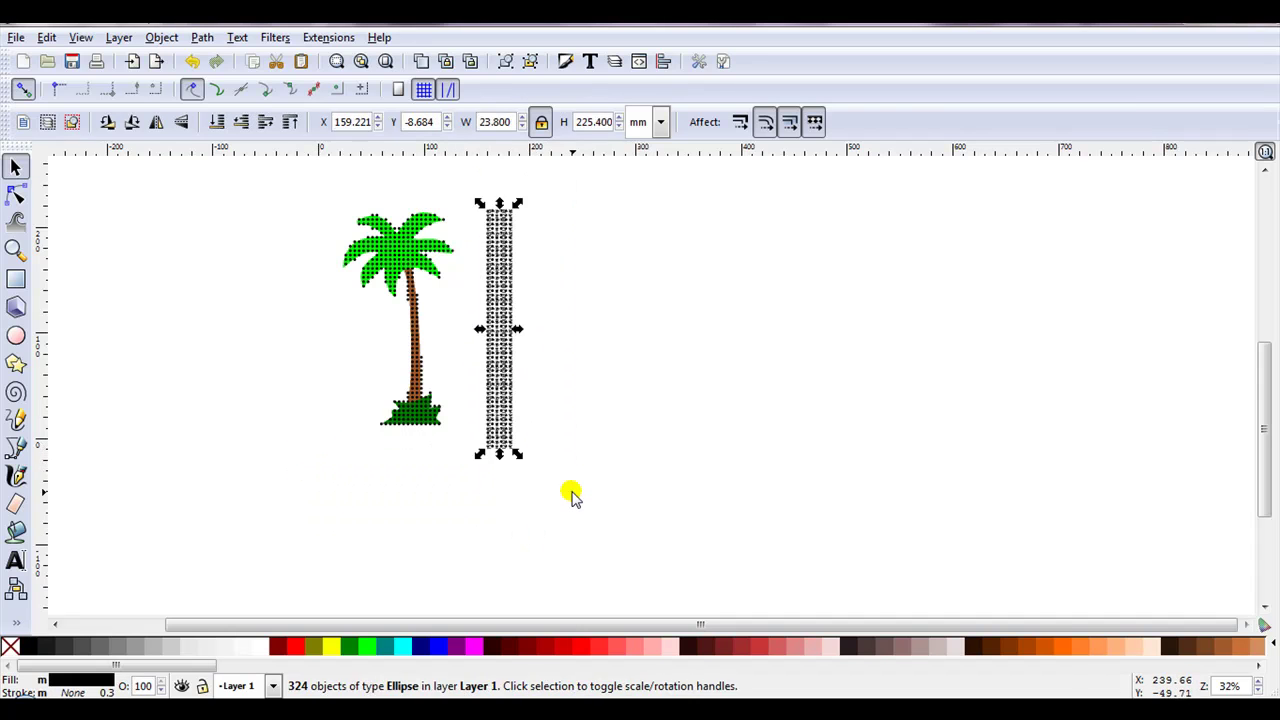
key("Delete")
- Move the green palm picture to the left, away from the dotted palm
scroll(340, 274, "up", 5)
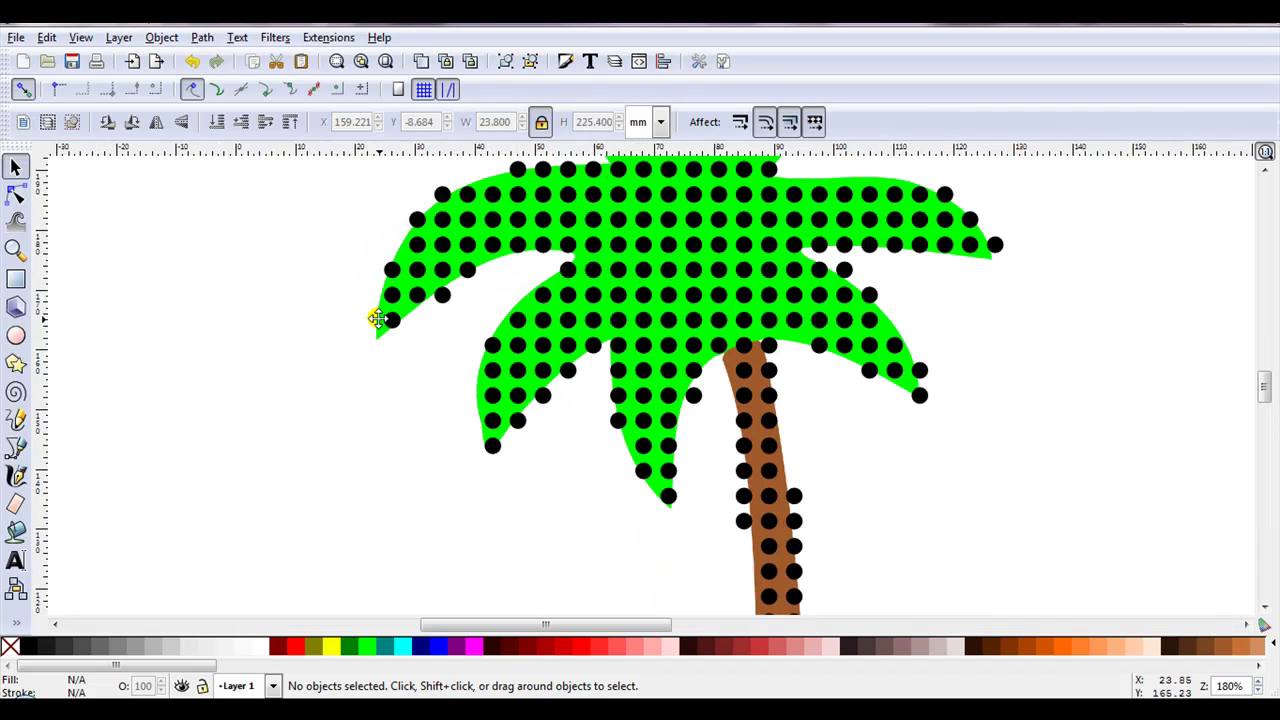
left_click_drag(378, 320, 100, 325)
scroll(800, 320, "down", 3)
left_click_drag(703, 298, 407, 298)
scroll(457, 323, "down", 2)
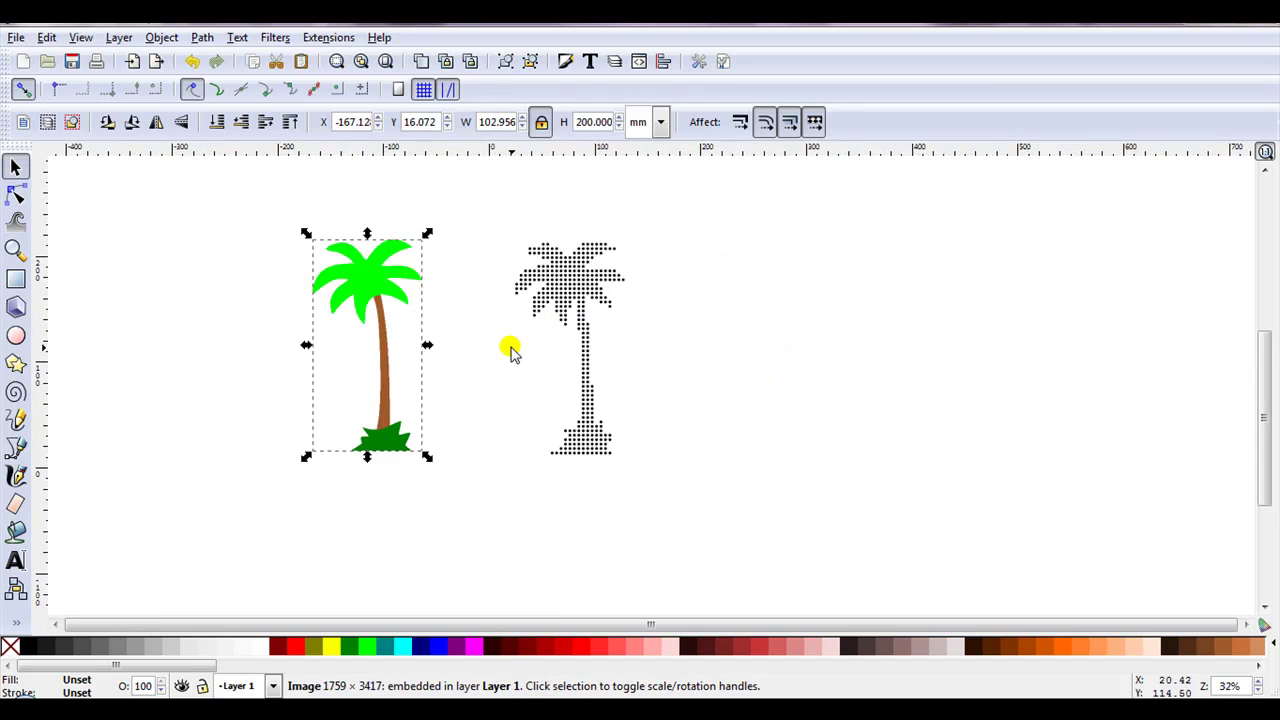
scroll(561, 245, "up", 3)
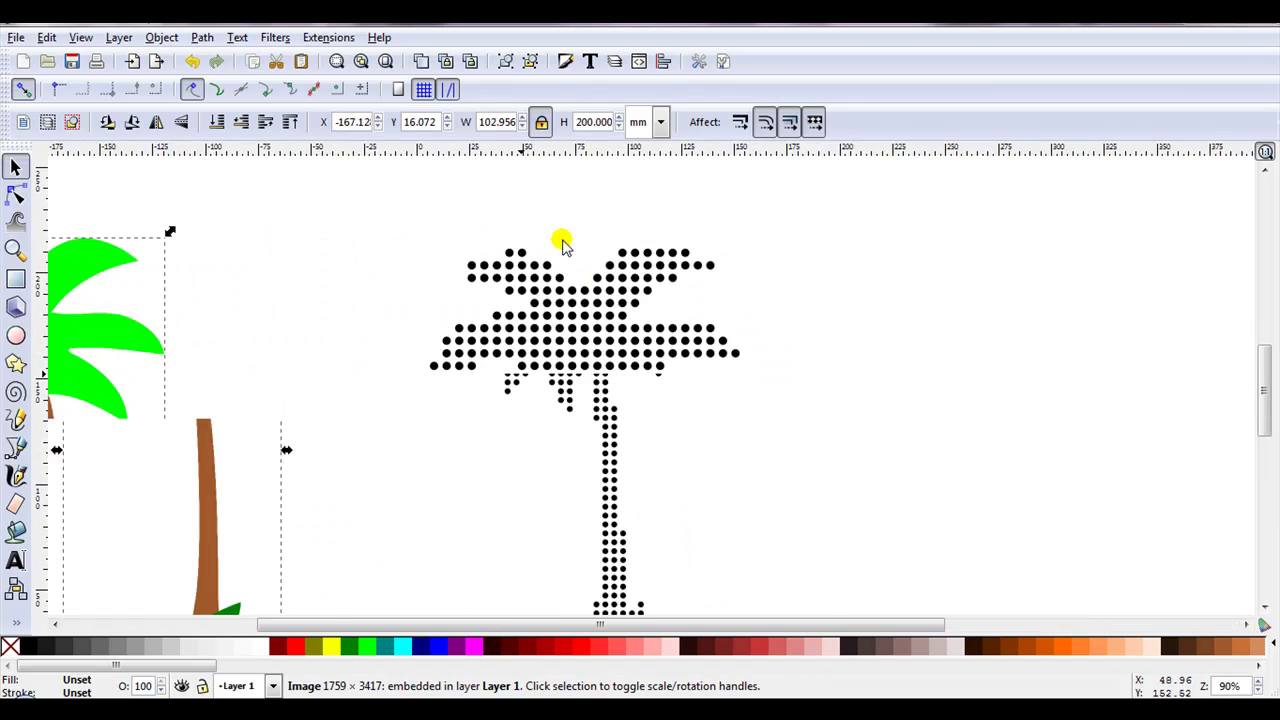
scroll(561, 245, "up", 3)
- Turn on grid snapping and move one frond dot up about 2.7 mm
left_click(474, 274)
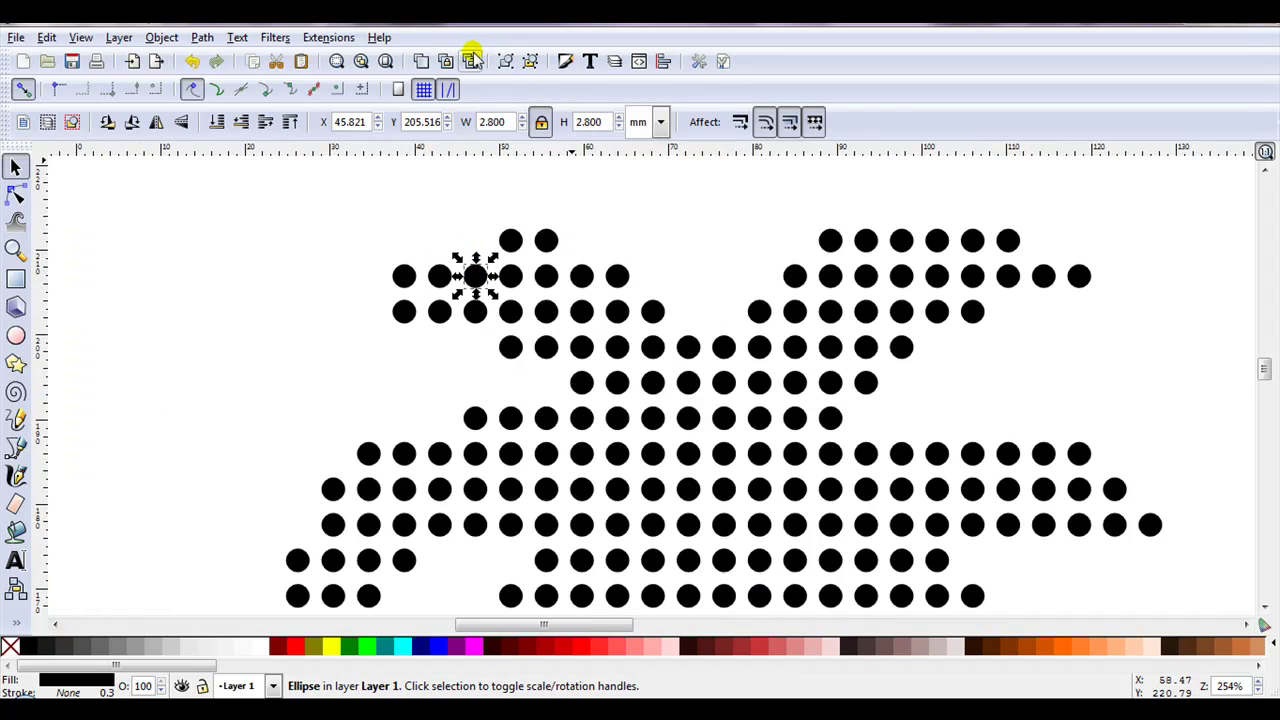
left_click(423, 89)
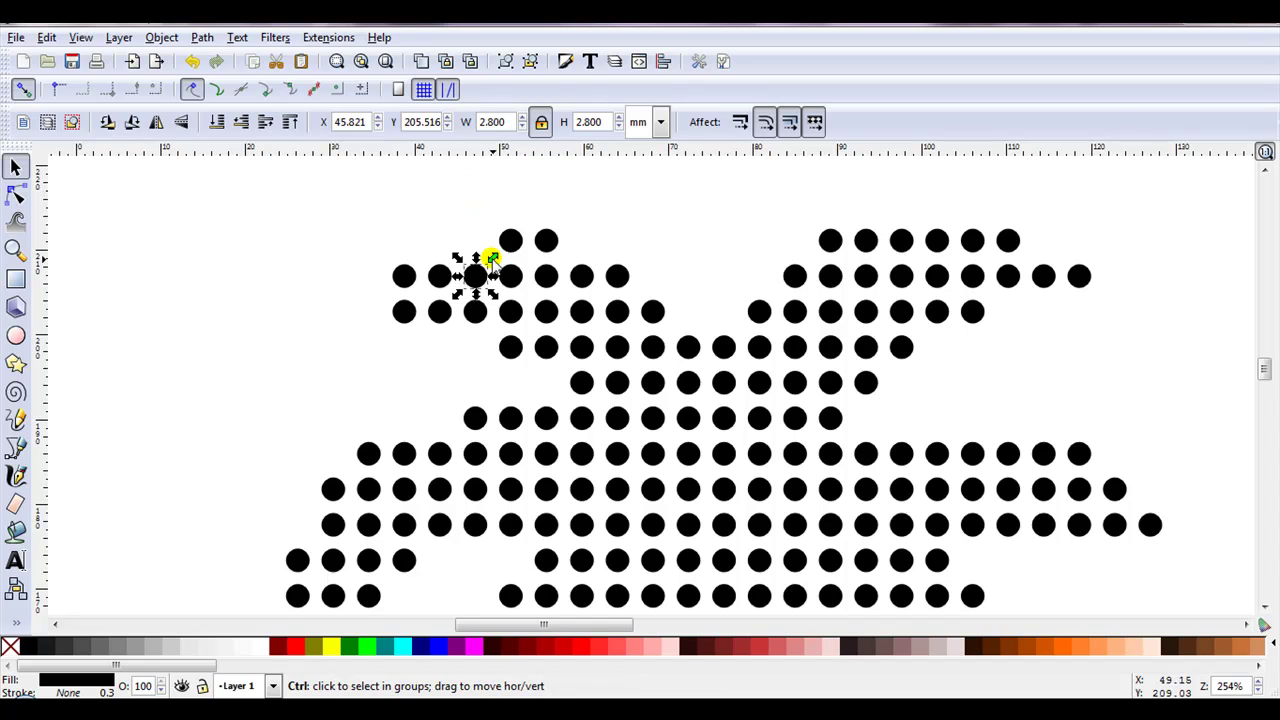
left_click_drag(476, 274, 478, 249)
left_click(403, 223)
scroll(403, 223, "down", 5)
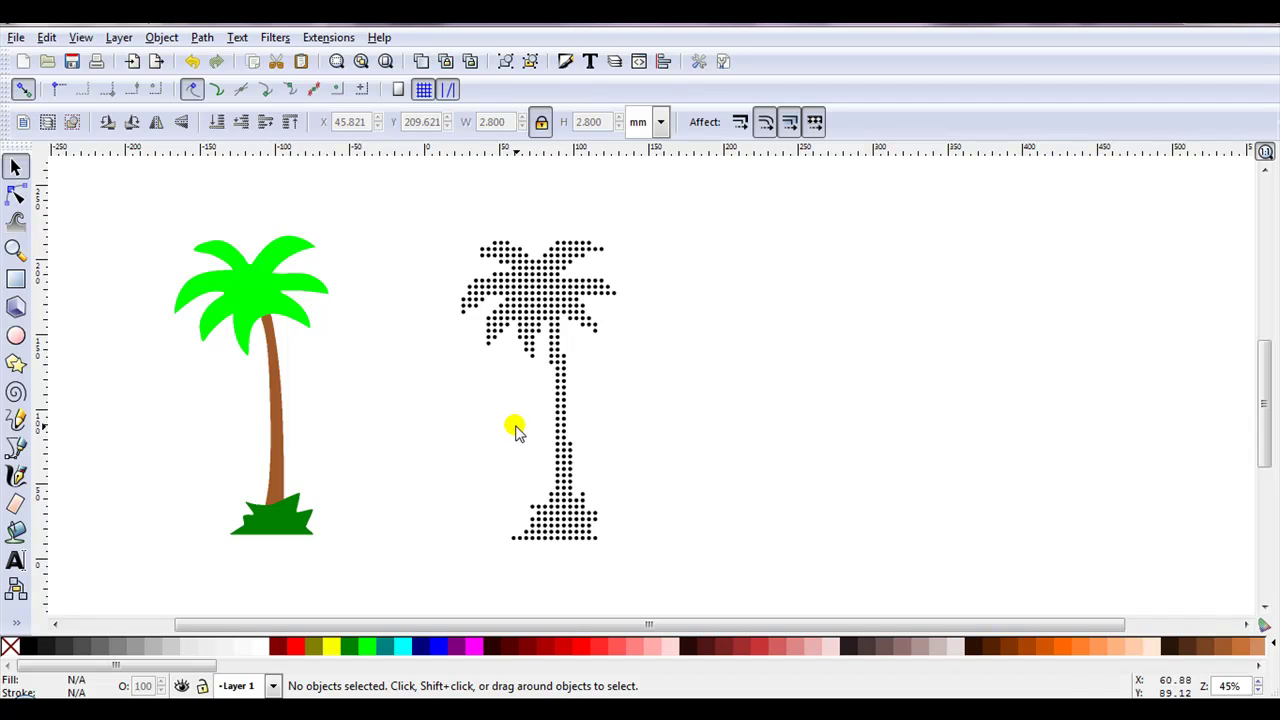
- Replace both trees with the pasted black palm silhouette, resized to 200 mm tall
scroll(504, 272, "down", 2)
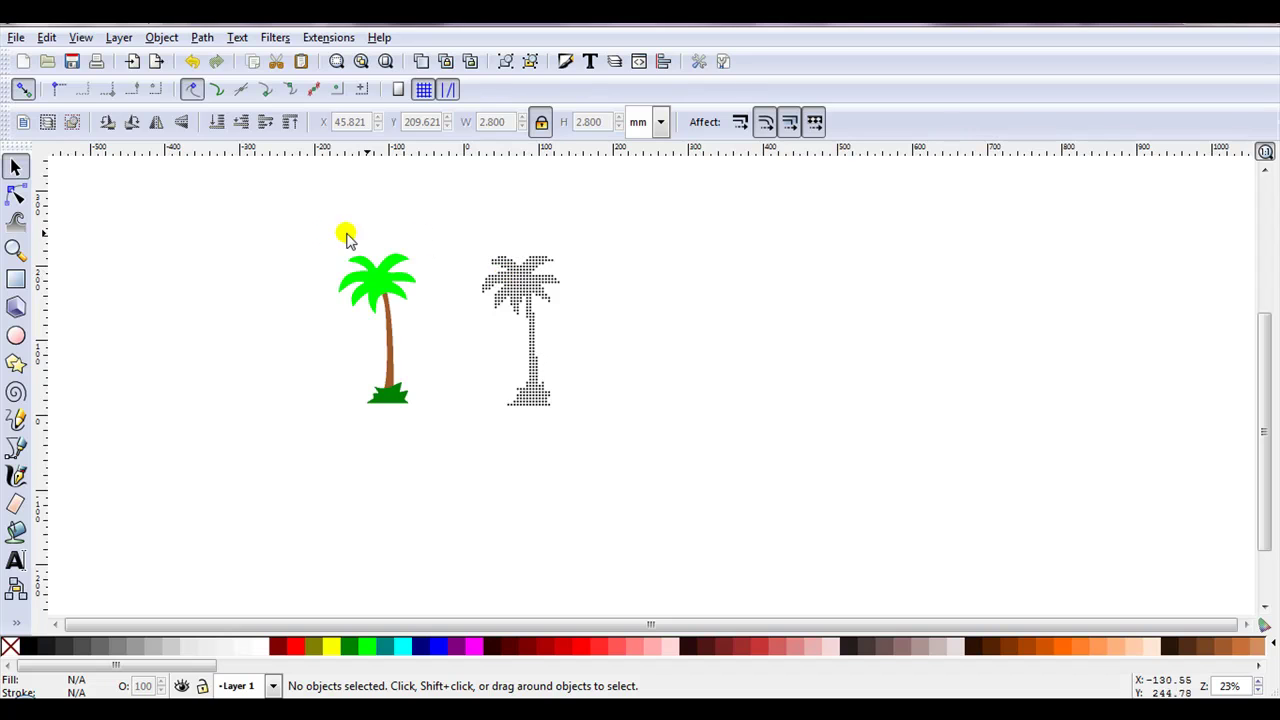
left_click_drag(320, 233, 595, 452)
key("Delete")
key("ctrl+v")
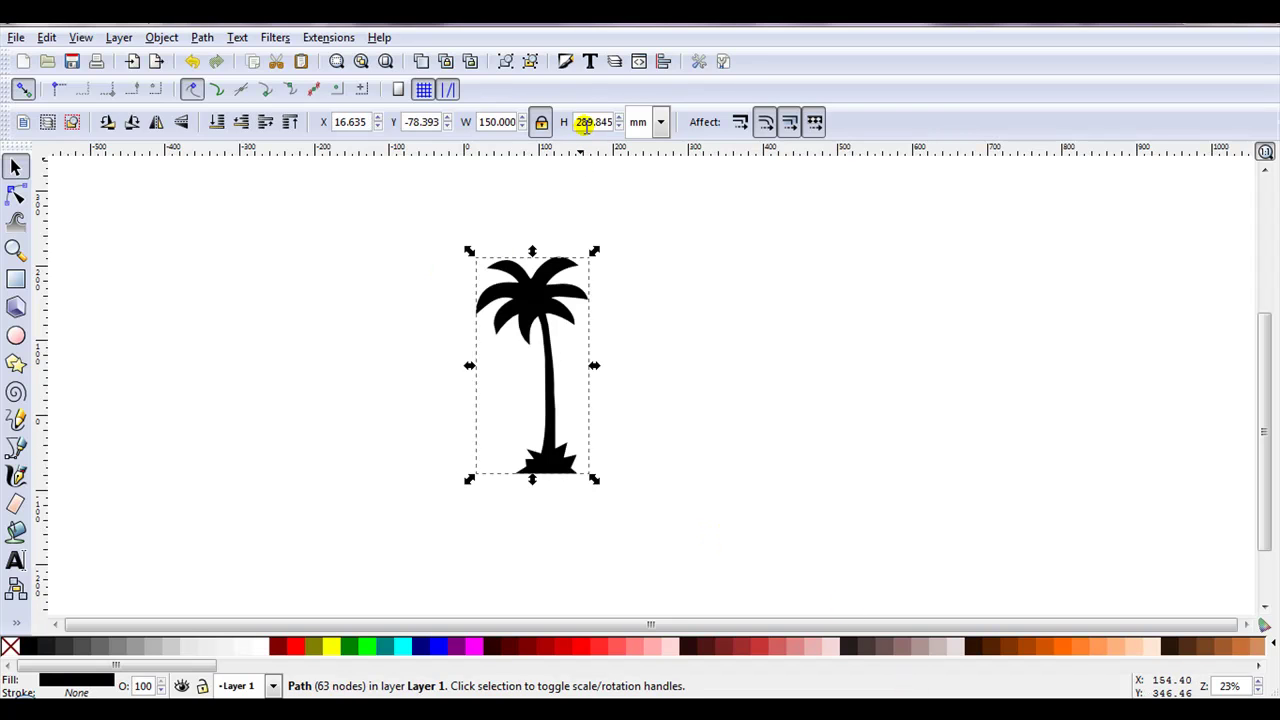
left_click_drag(582, 122, 622, 122)
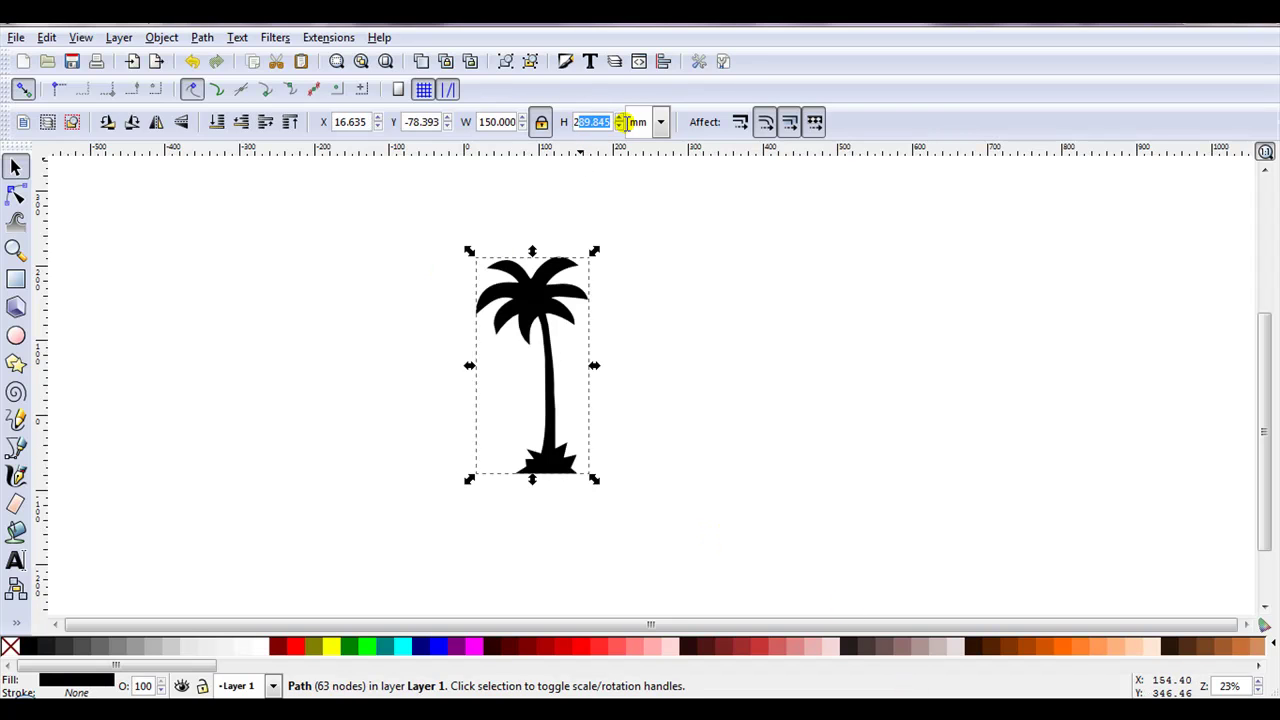
type("20")
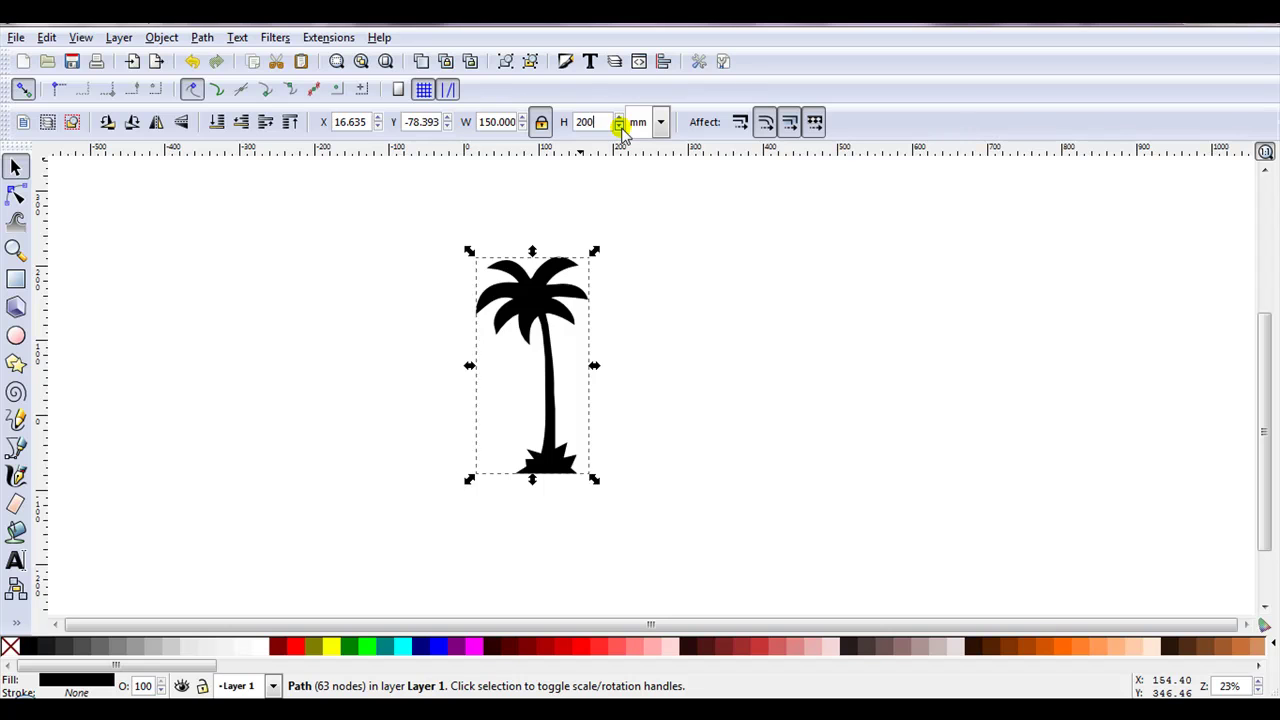
type("0")
key("Return")
- Draw a white rectangle over the palm and lower it to the bottom
left_click(111, 277)
left_click(16, 279)
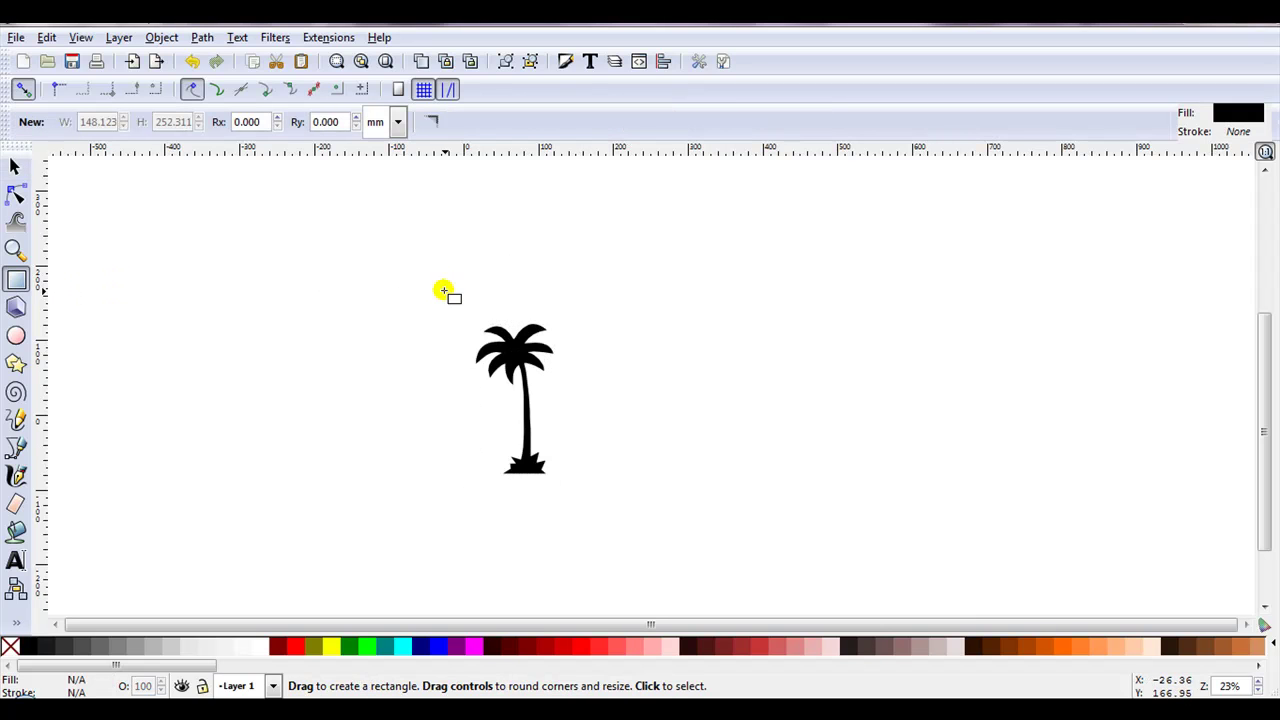
left_click_drag(466, 305, 572, 493)
left_click(262, 646)
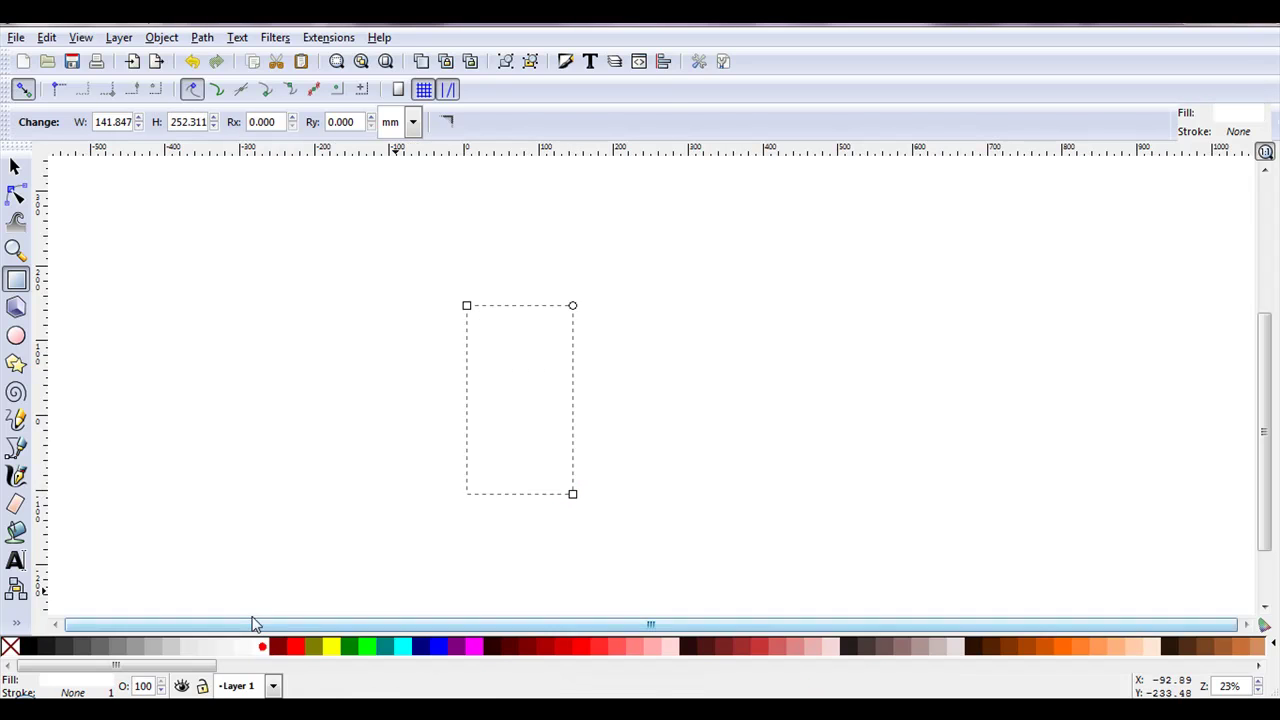
left_click(16, 166)
left_click(218, 123)
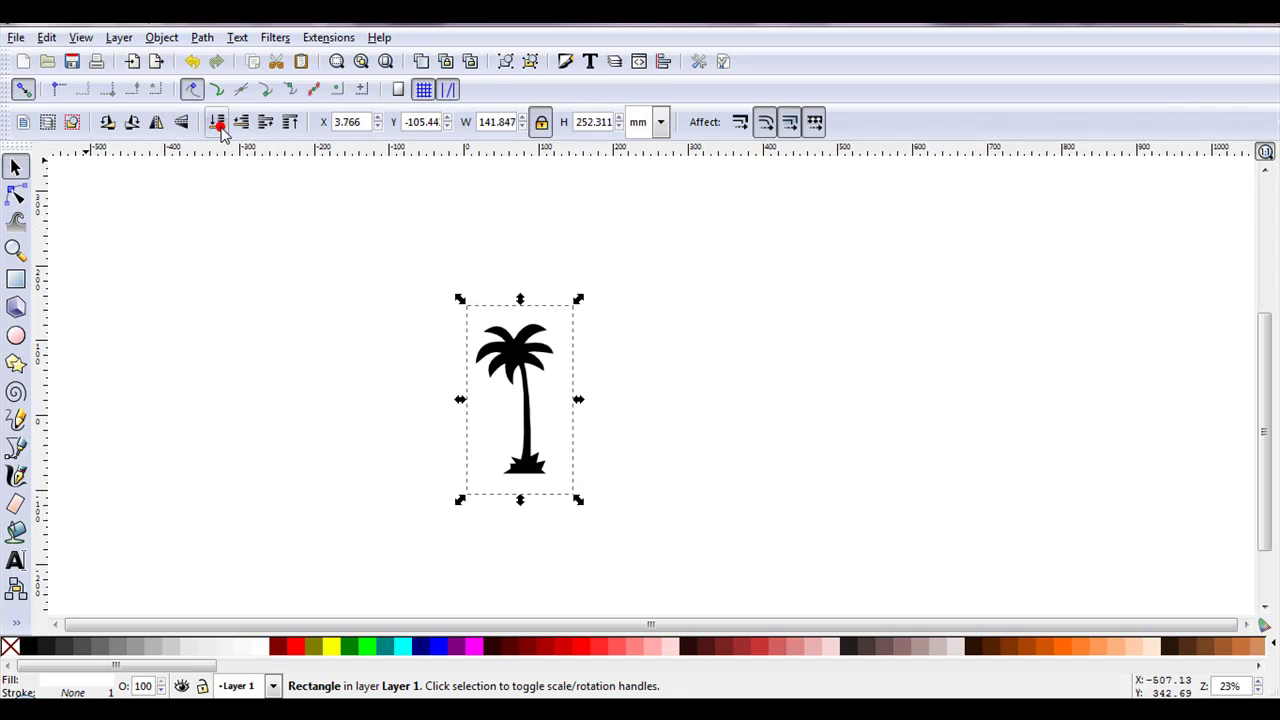
key("Escape")
scroll(475, 354, "up", 2)
- Draw a small circle left of the palm and give it a red outline
left_click(16, 336)
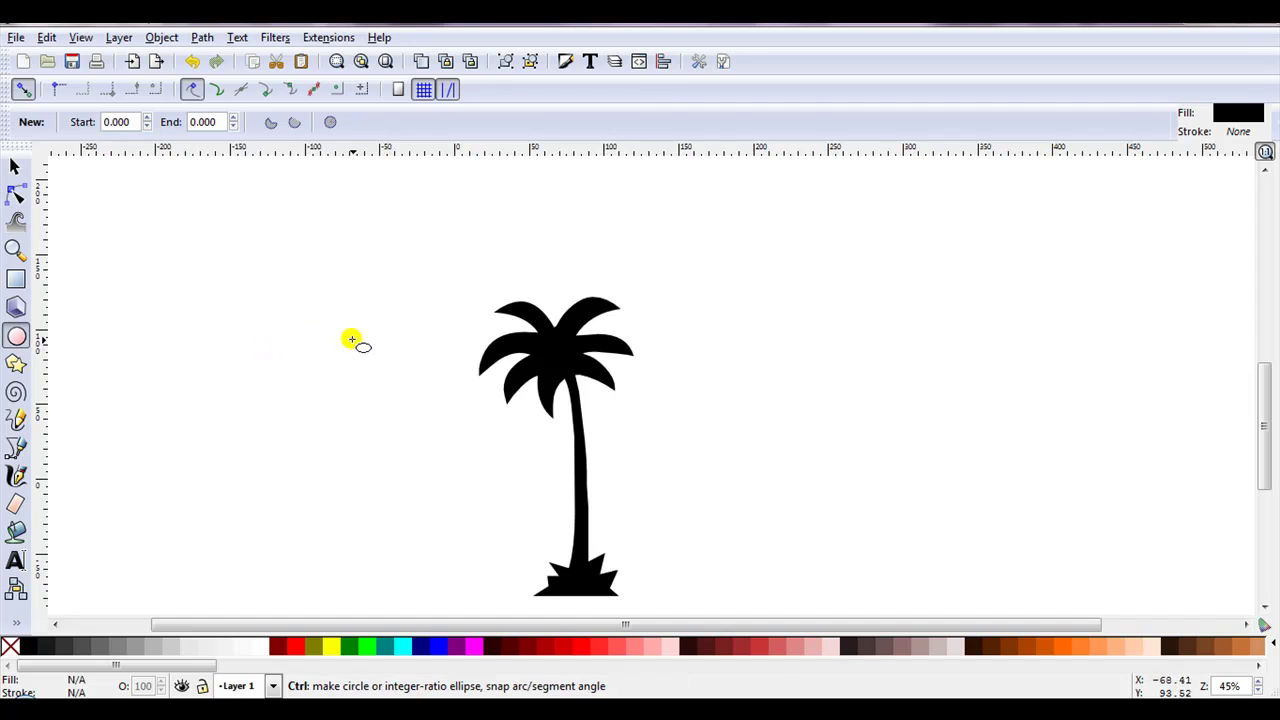
left_click_drag(352, 340, 390, 355, "ctrl")
key("s")
scroll(390, 355, "up", 4)
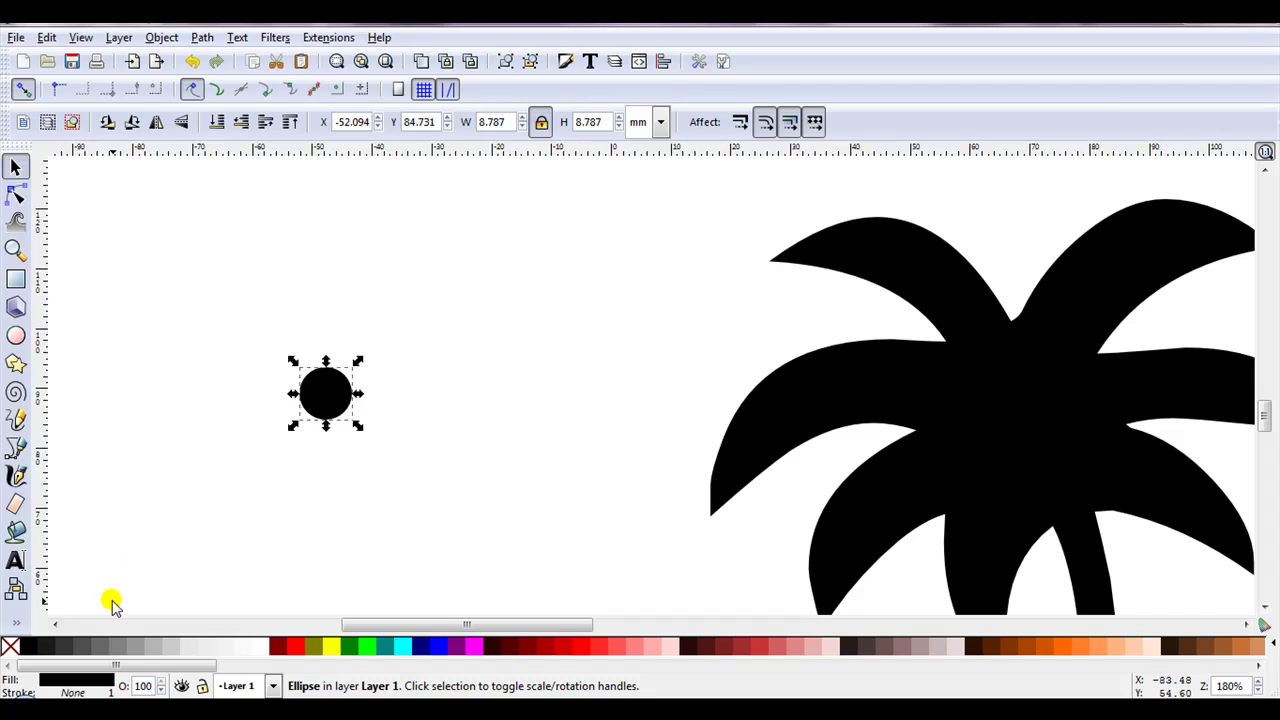
key("shift")
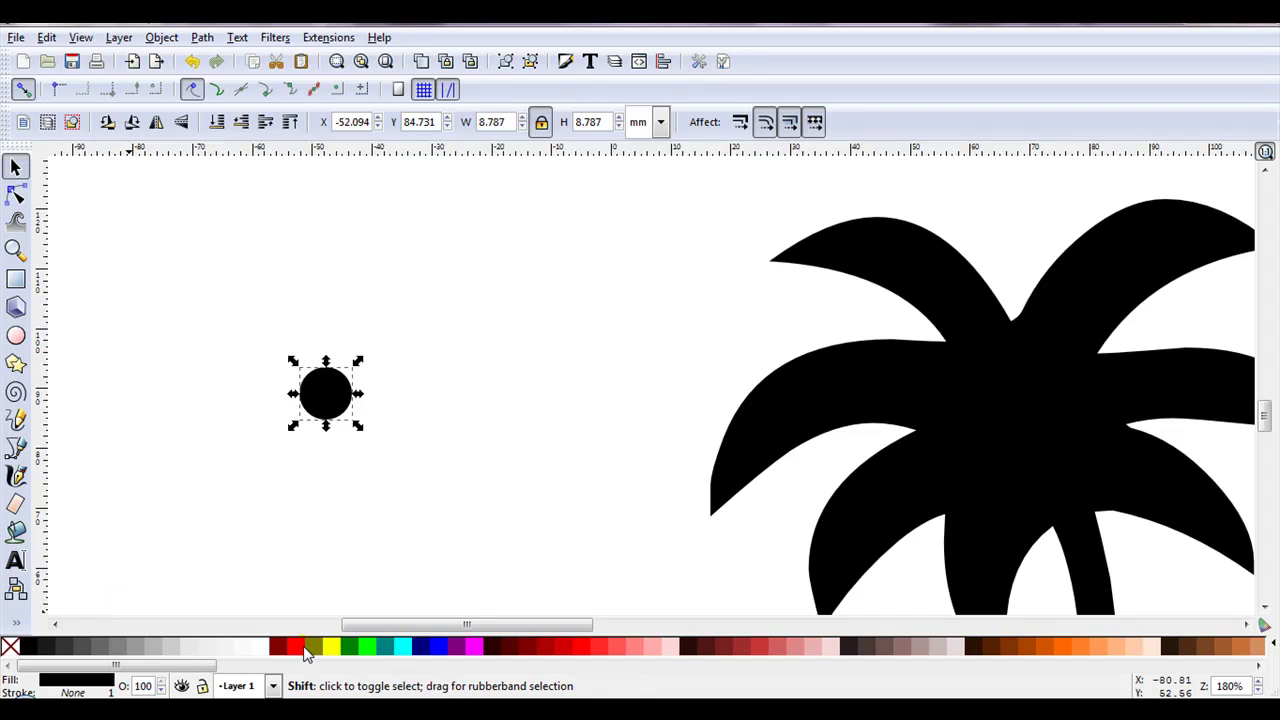
left_click(296, 647, "shift")
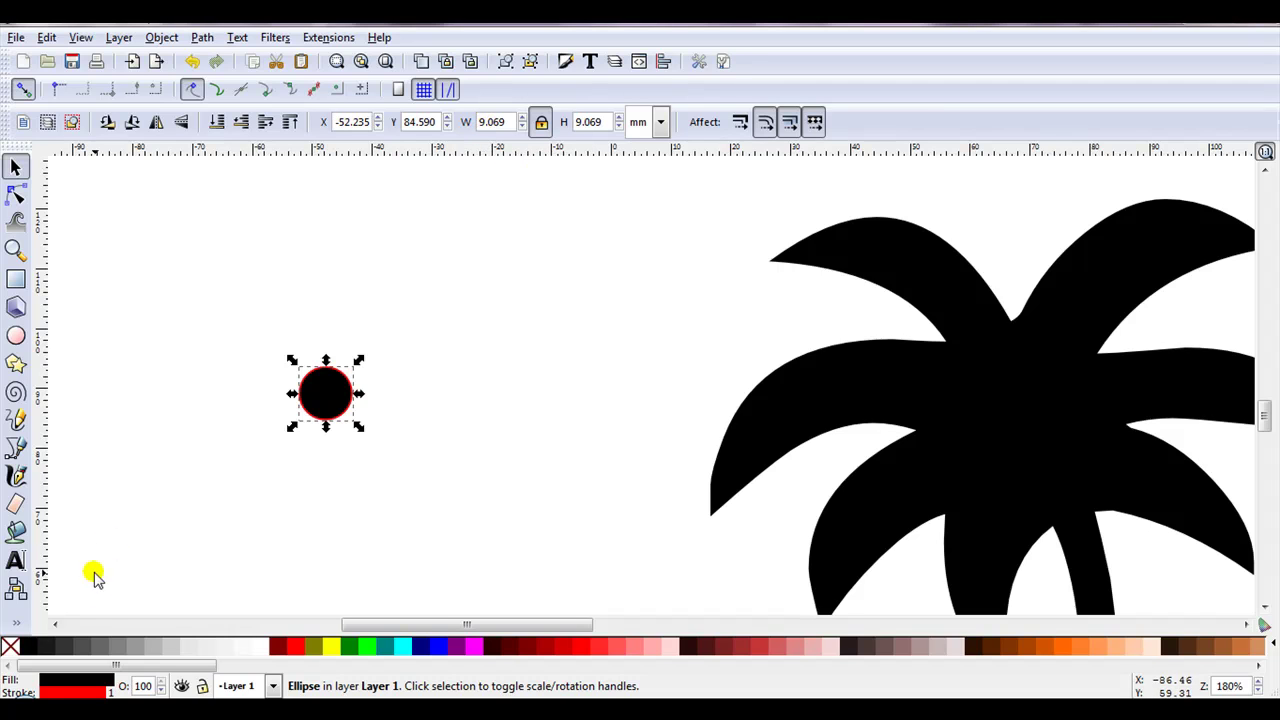
- Remove the circle's fill and set its width to 2.8 mm
right_click(97, 684)
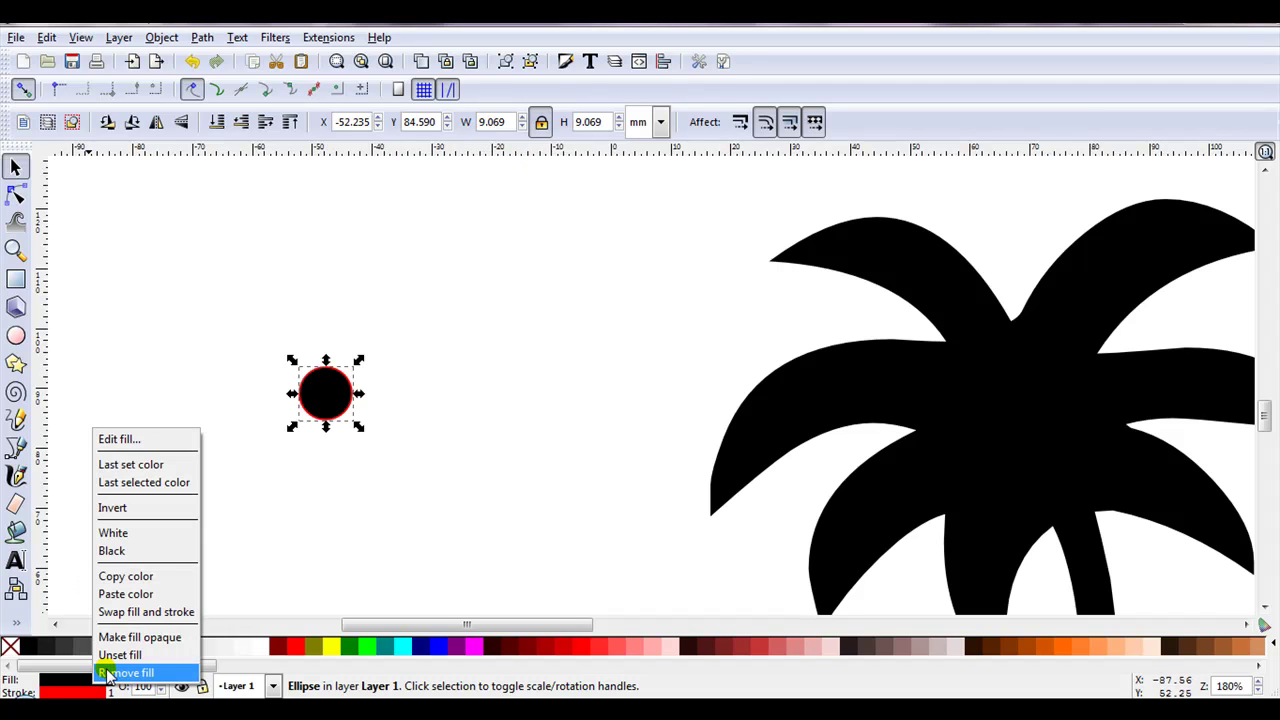
left_click(112, 673)
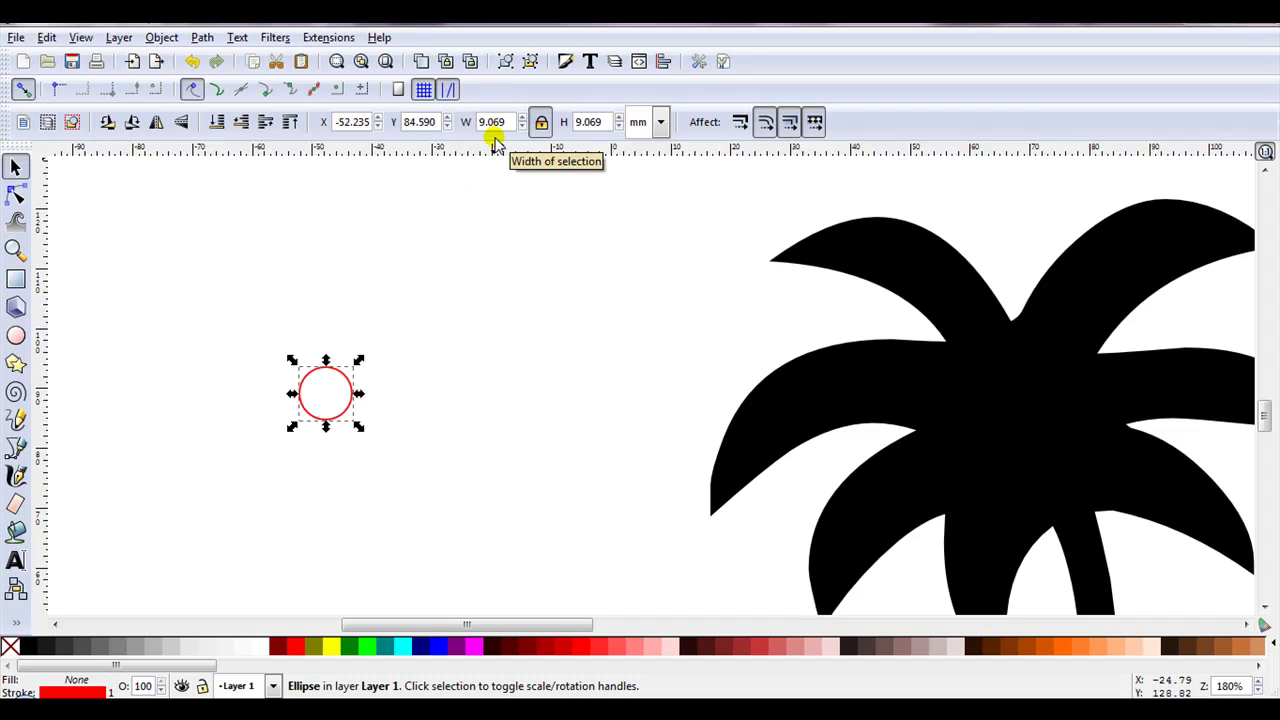
scroll(451, 229, "down", 1, "ctrl")
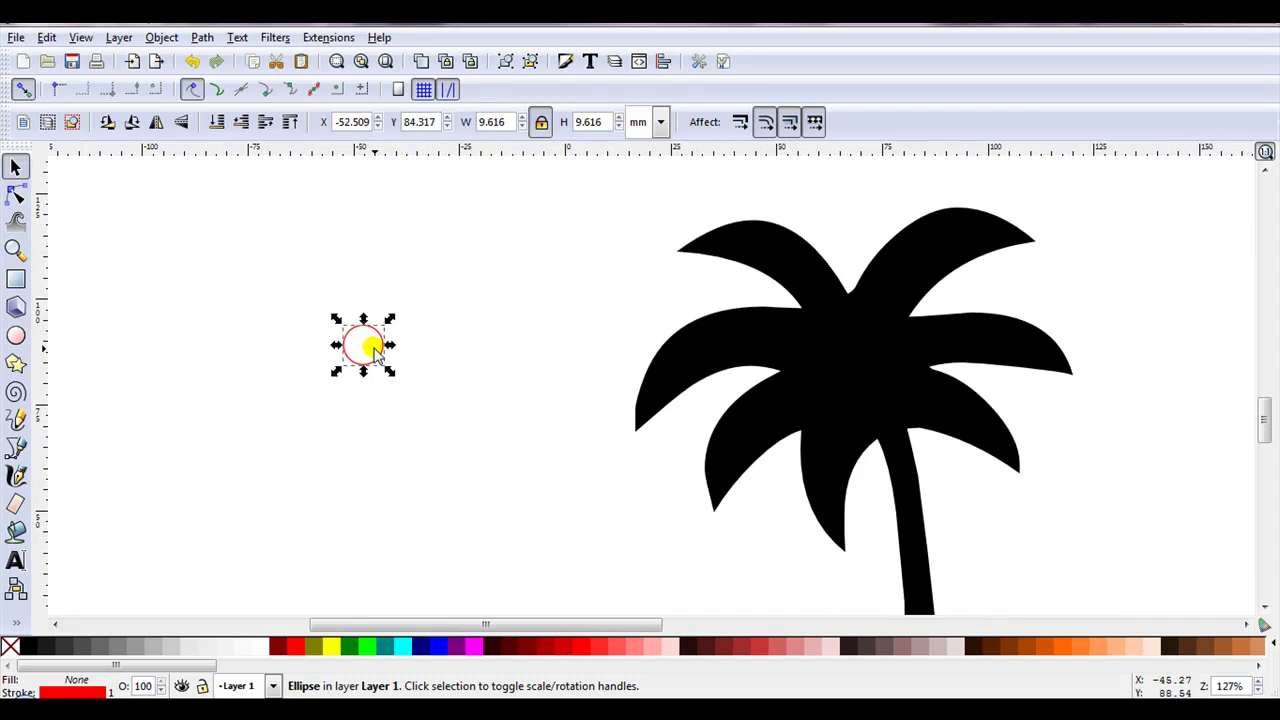
left_click(499, 121)
left_click_drag(499, 121, 466, 121)
type("2.800")
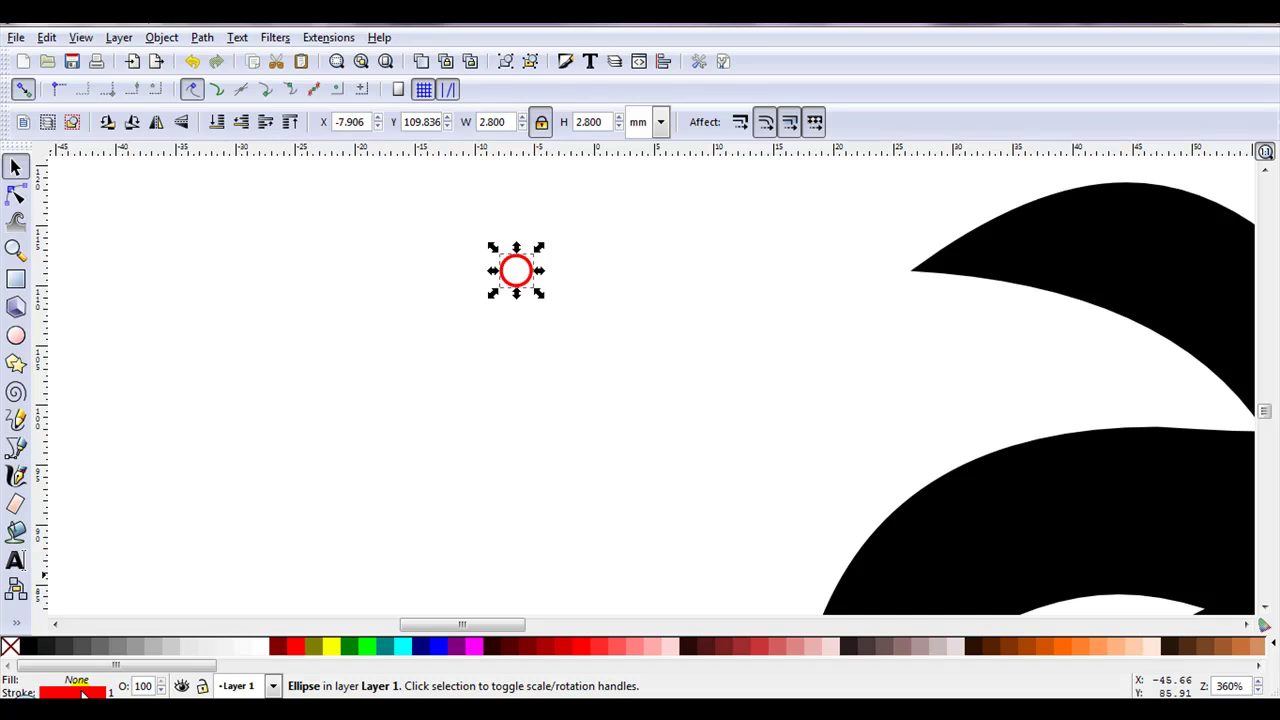
left_click(77, 679)
- Unset the circle's stroke, reselect it, and nudge it up and right toward the fronds
right_click(78, 692)
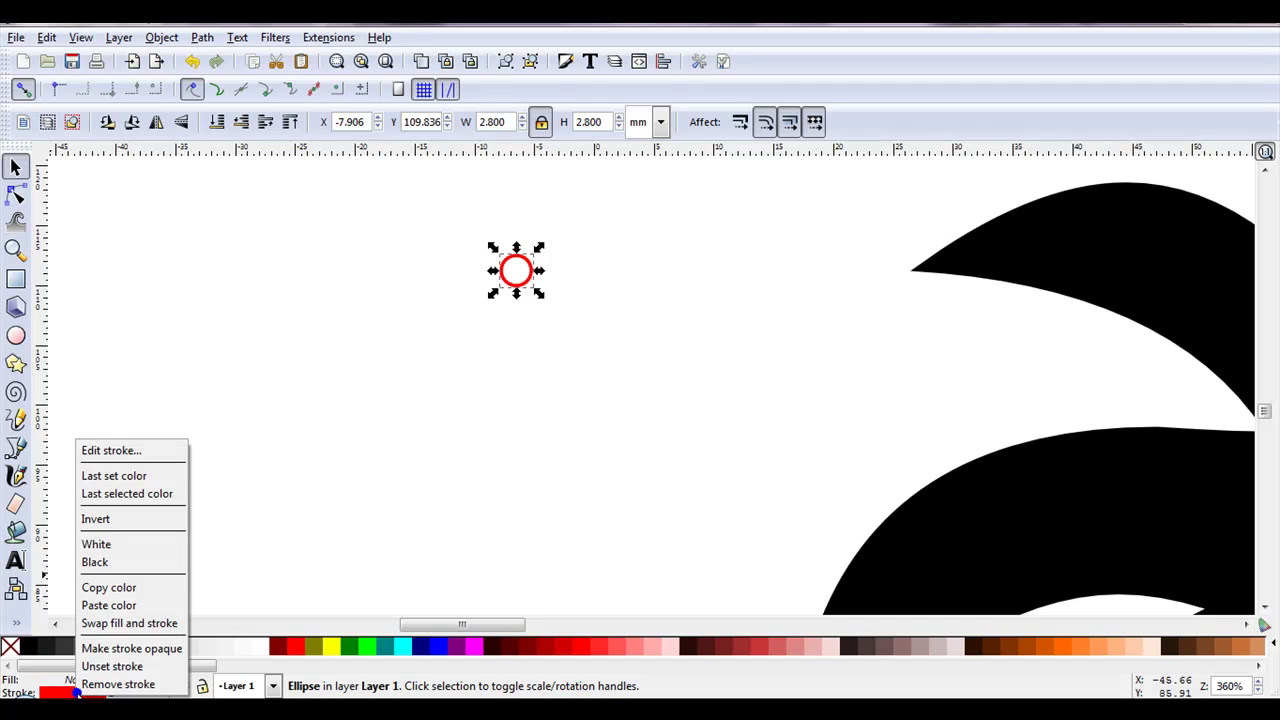
left_click(167, 667)
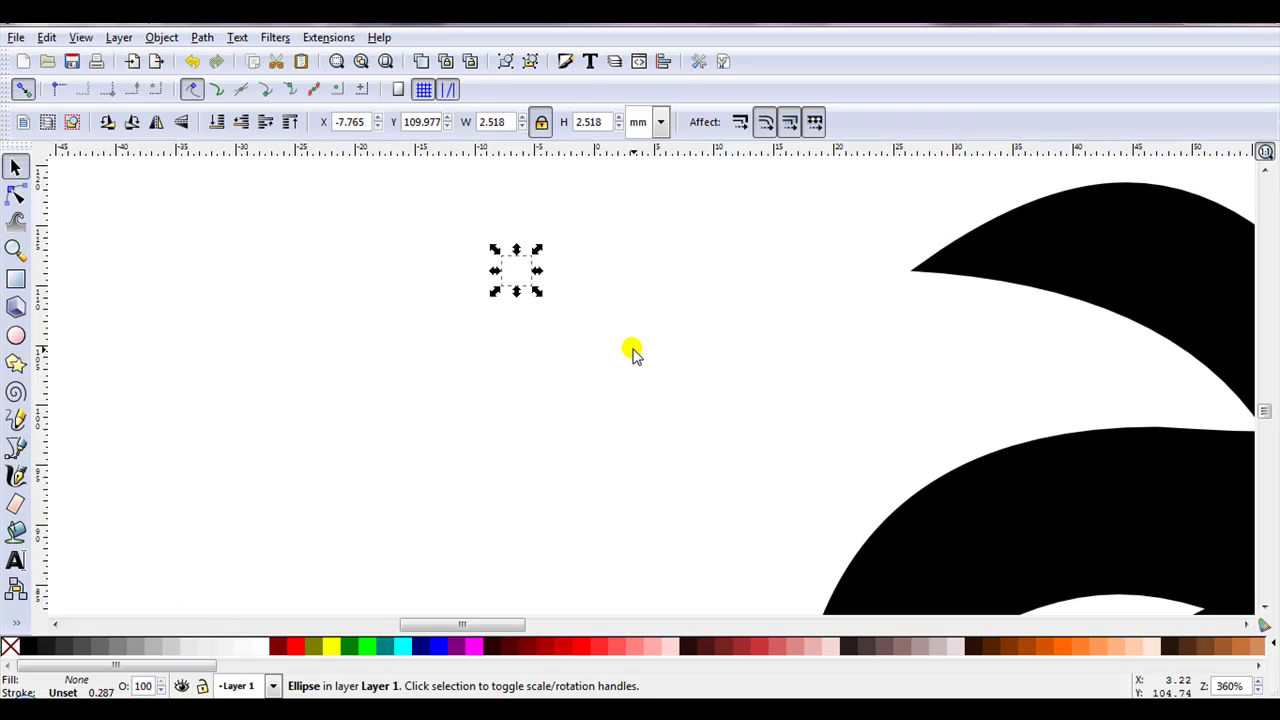
left_click(549, 277)
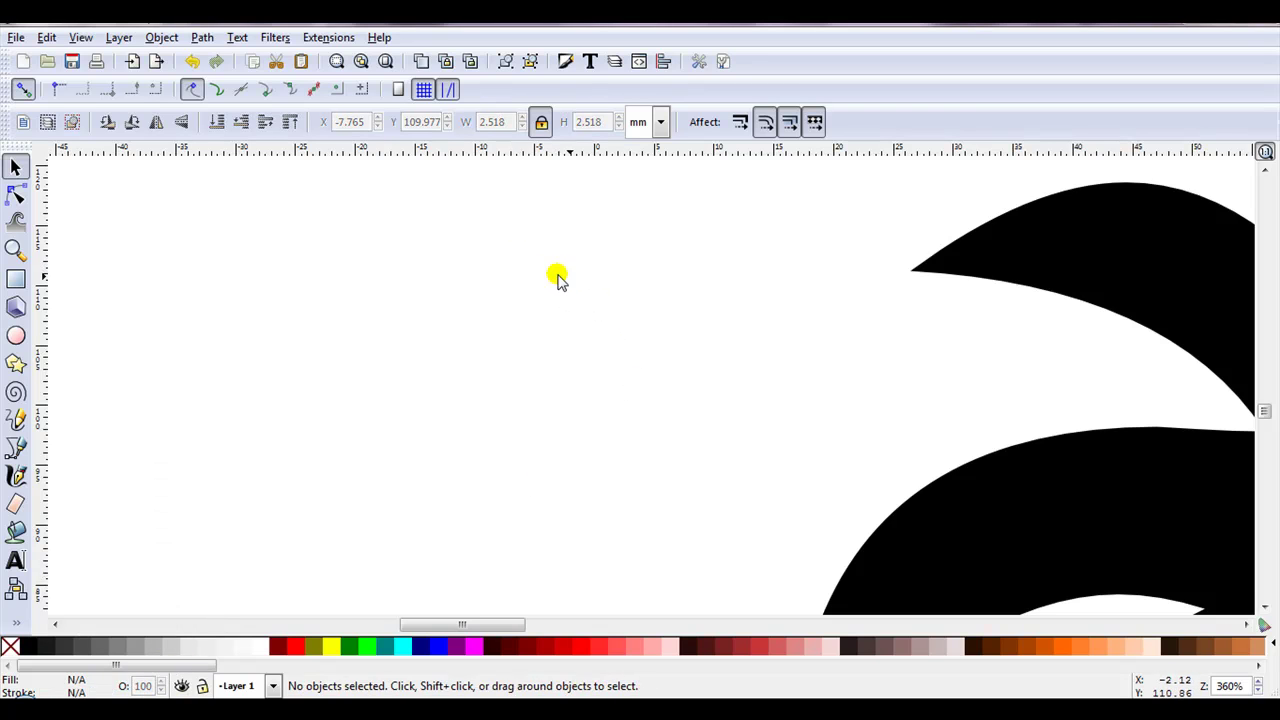
left_click_drag(457, 220, 574, 323)
scroll(373, 290, "down", 2)
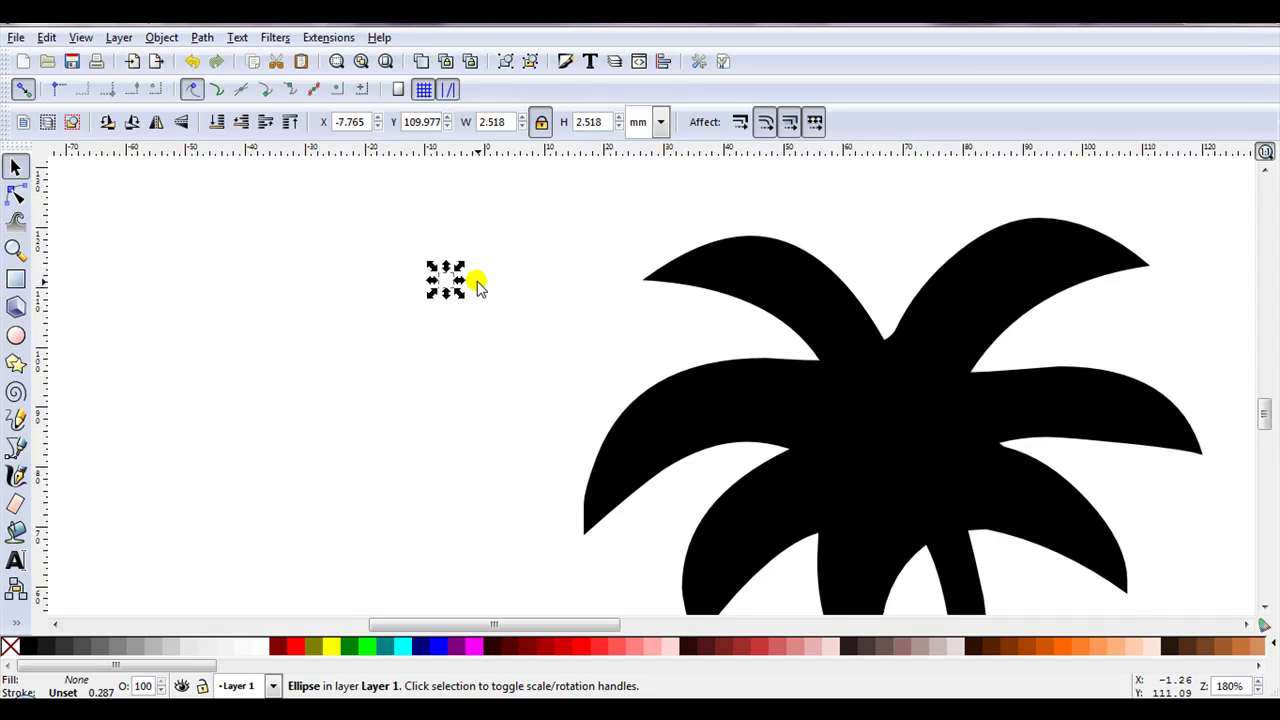
key("Up")
key("Up")
key("Up")
key("Up")
key("Up")
key("Up")
key("Up")
key("Up")
key("Up")
key("Up")
key("Up")
key("Up")
key("Up")
key("Up")
key("Up")
key("Up")
key("Up")
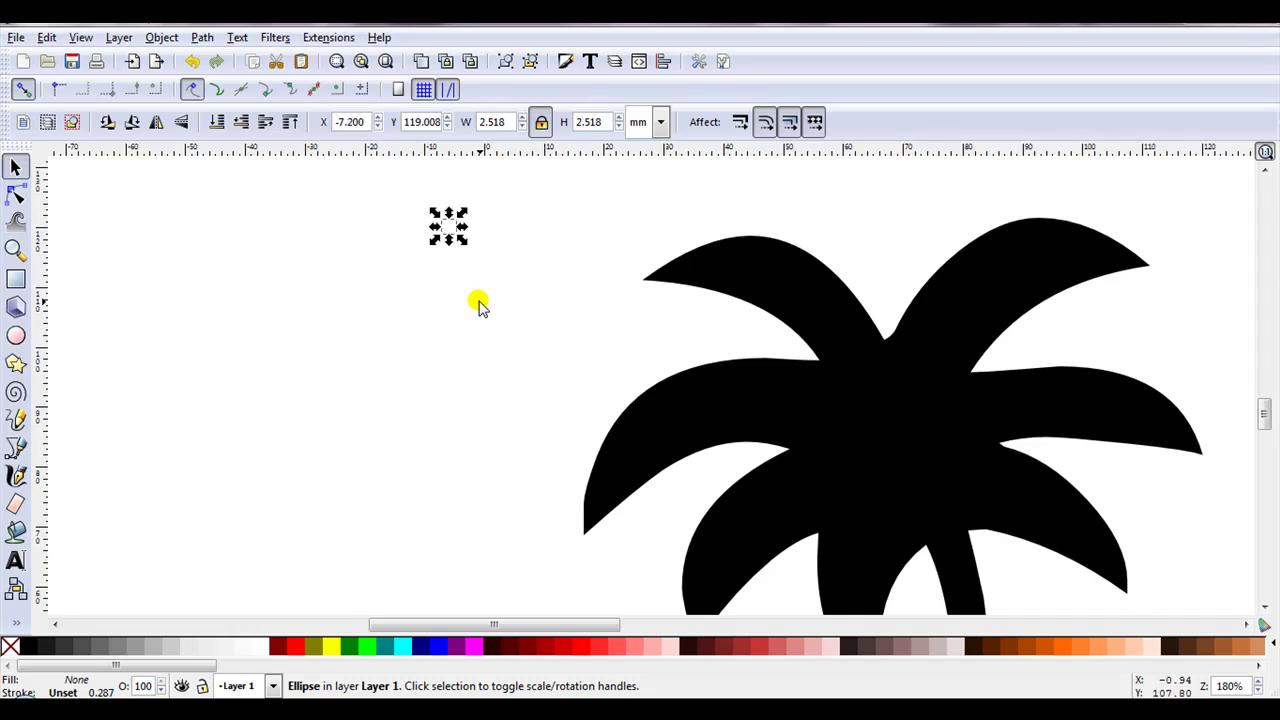
key("Right")
key("Right")
key("Right")
key("Right")
key("Right")
key("Right")
key("Right")
key("Right")
key("Right")
key("Right")
key("Right")
key("Right")
key("Right")
key("Right")
key("Right")
key("Right")
key("Right")
key("Right")
key("Right")
key("Right")
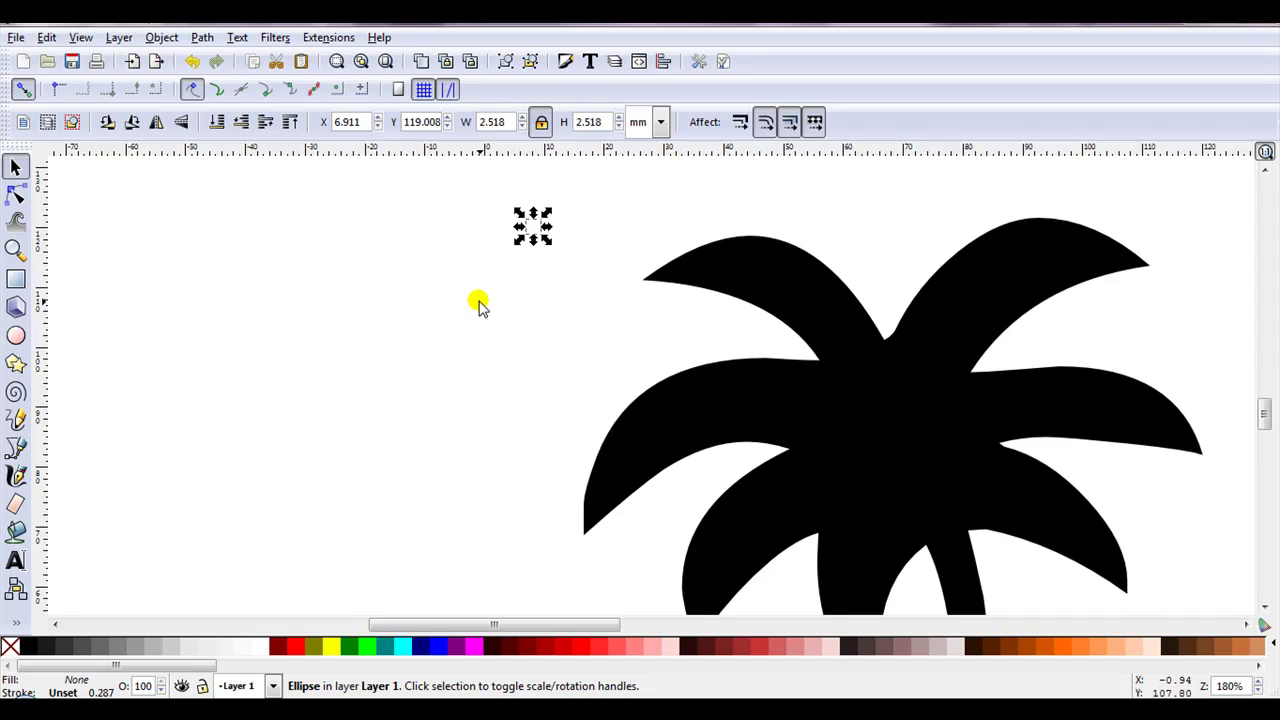
- Nudge the circle further up and right
key("Right")
key("Right")
key("Right")
key("Right")
key("Right")
key("Up")
key("Up")
key("Up")
key("Up")
key("Up")
key("Up")
key("Up")
key("Up")
key("Up")
scroll(423, 263, "down", 1)
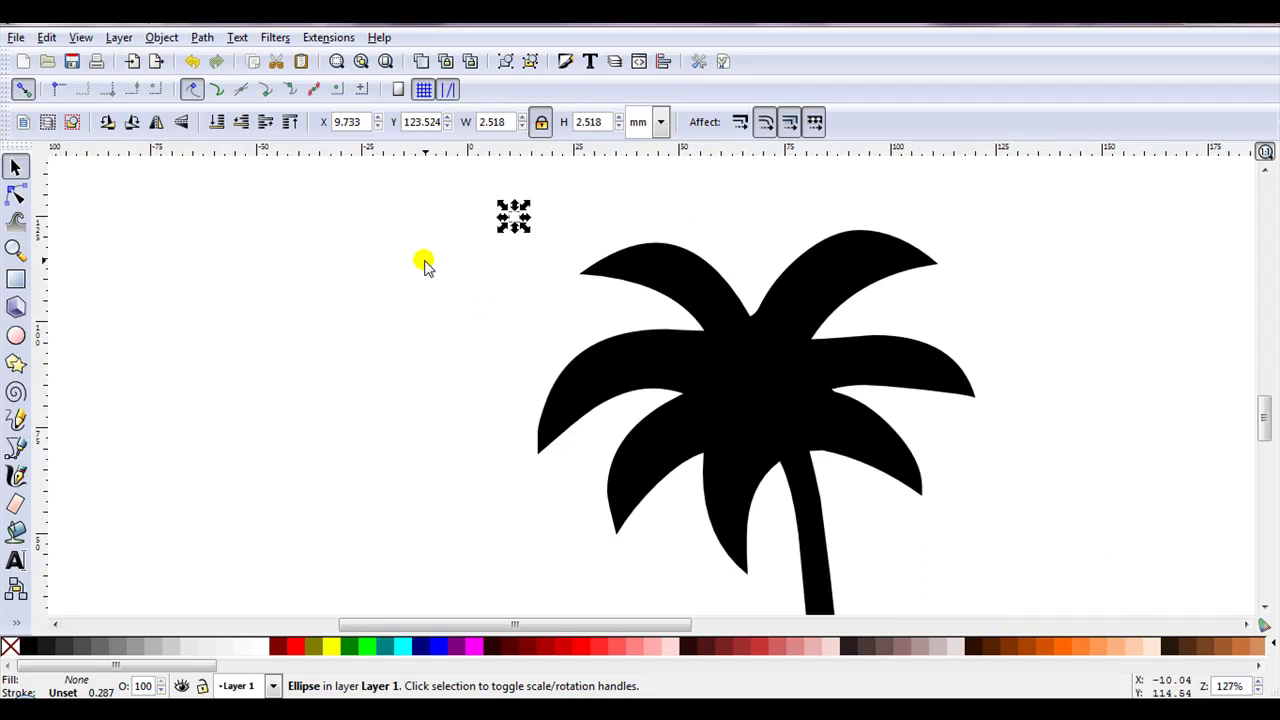
- Create a colour-traced grid of circle clones over the palm with Tiled Clones
left_click(46, 38)
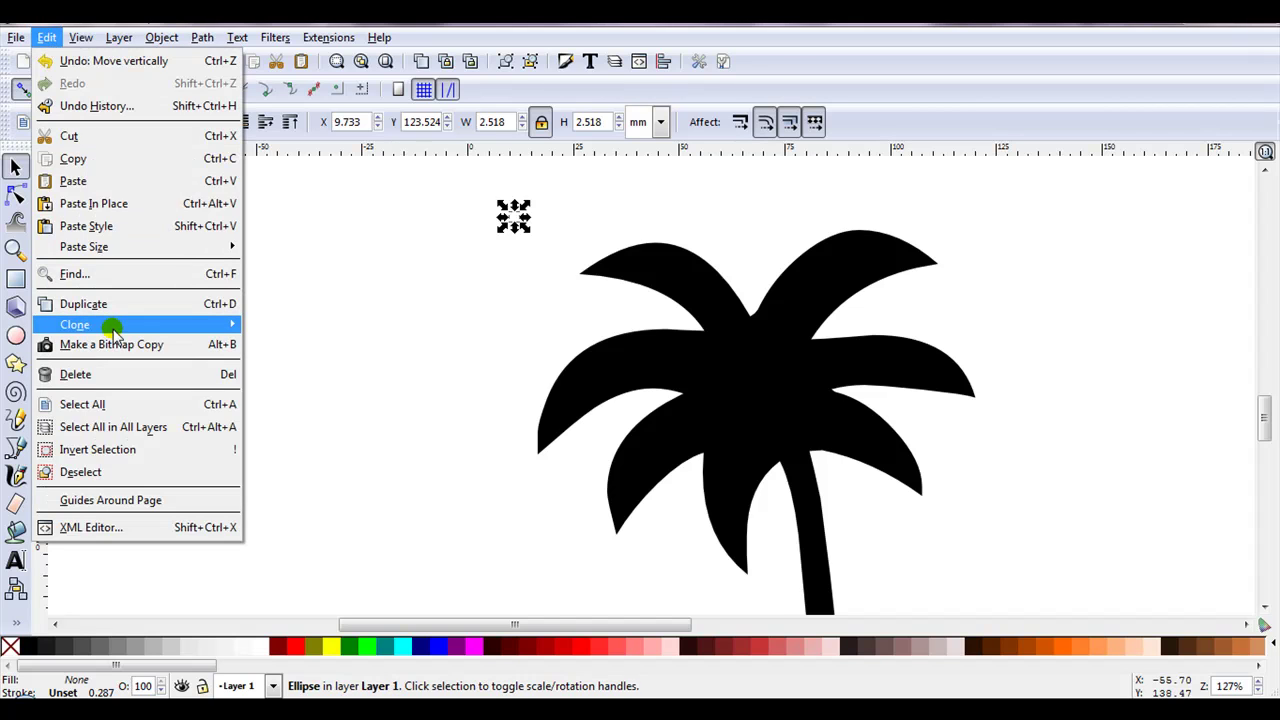
mouse_move(112, 330)
left_click(281, 348)
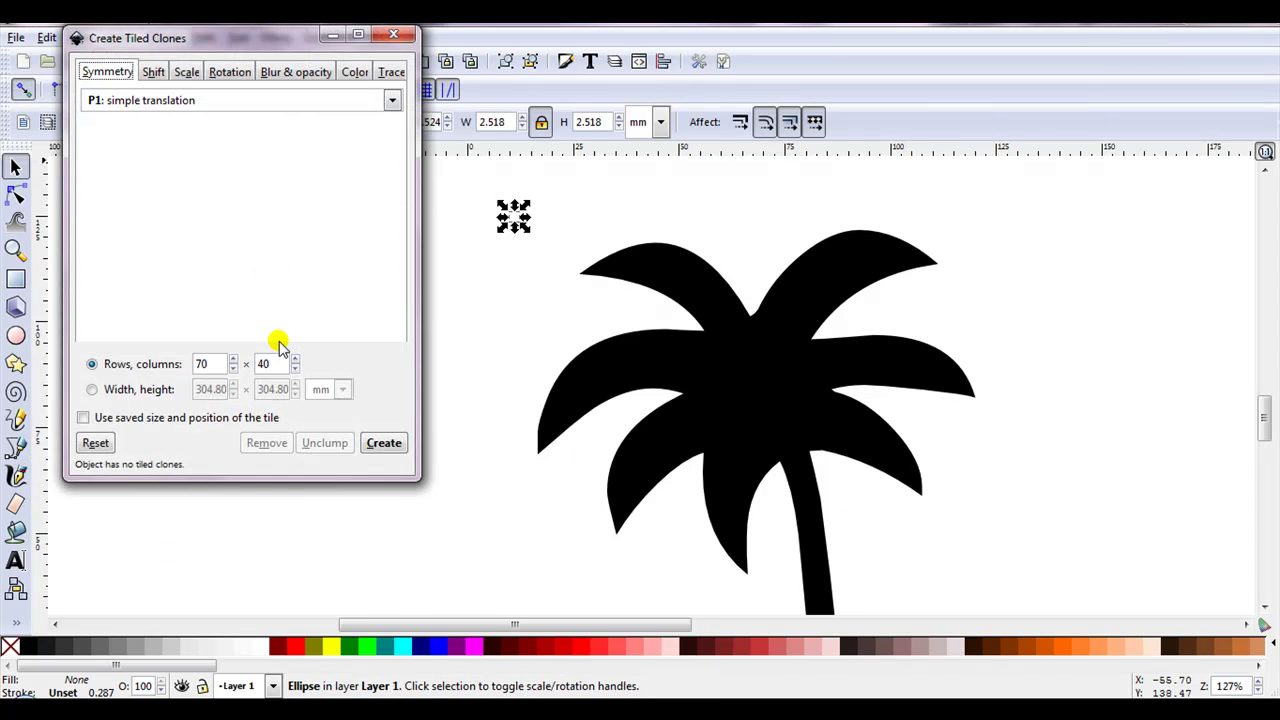
left_click(153, 73)
scroll(153, 73, "down", 5)
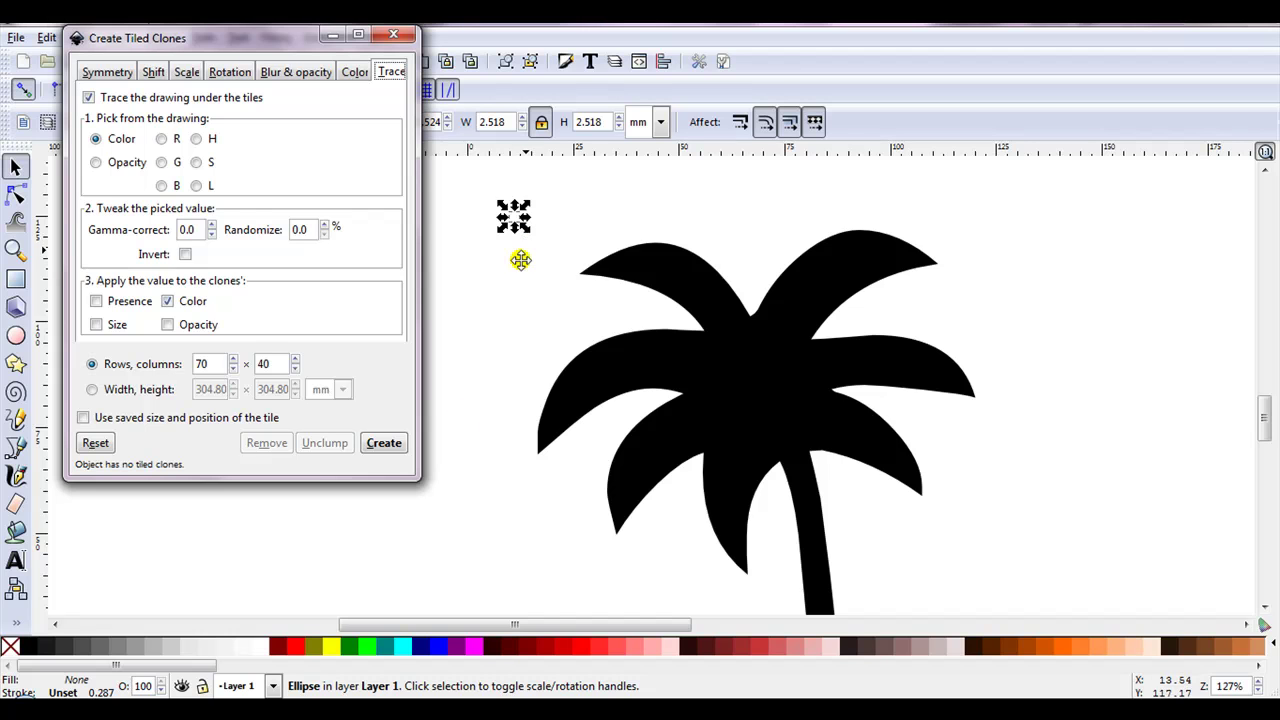
left_click(385, 443)
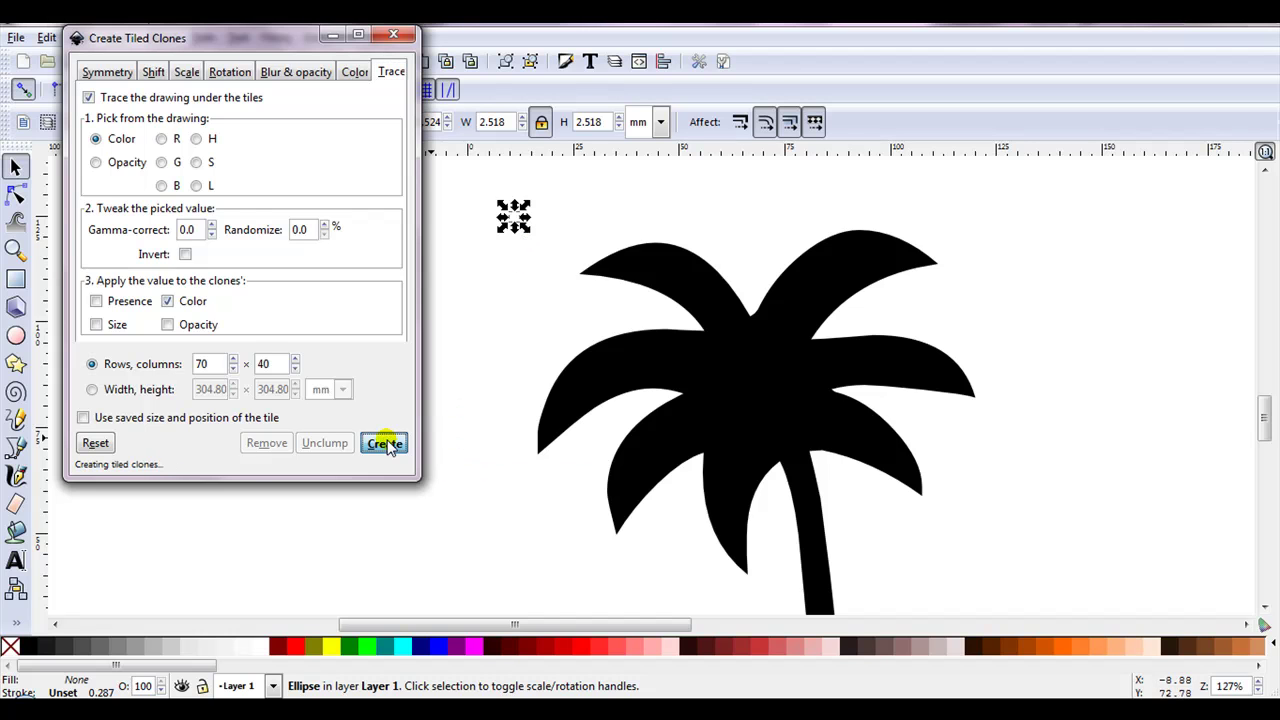
scroll(660, 263, "down", 4)
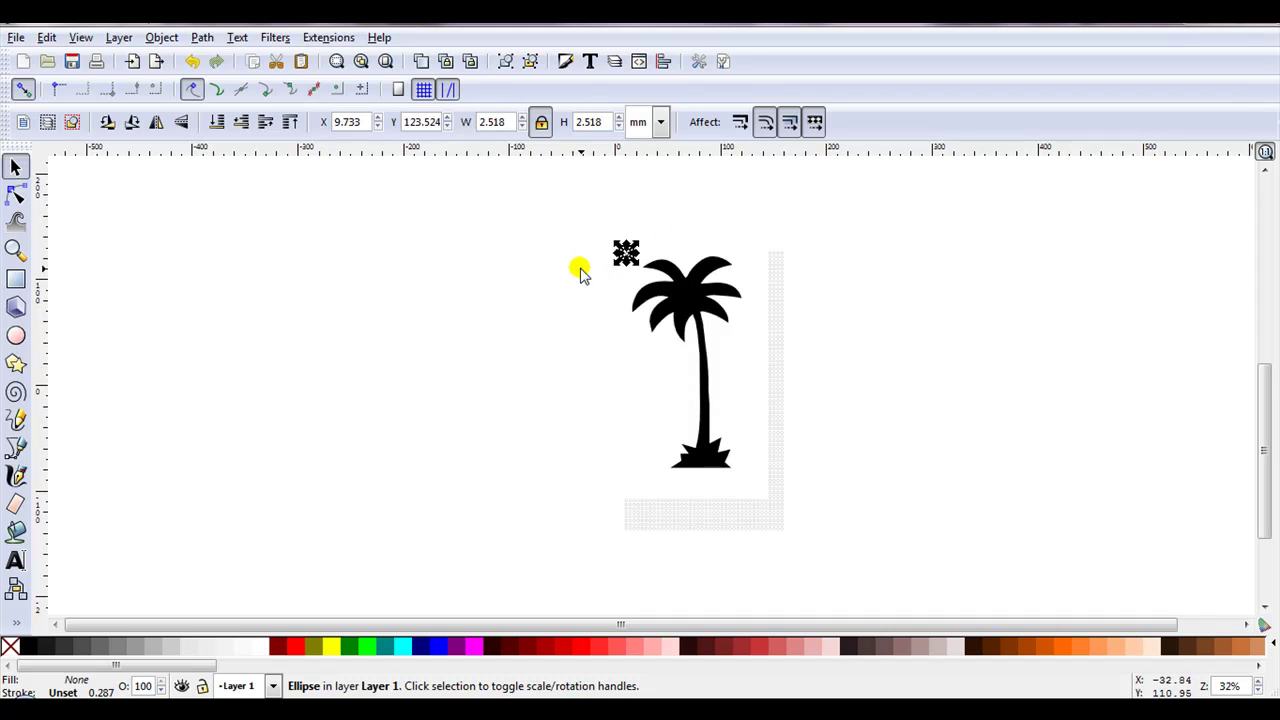
- Check the background rectangle, then open Find and nudge one small circle down and right
left_click(581, 272)
scroll(691, 243, "up", 1)
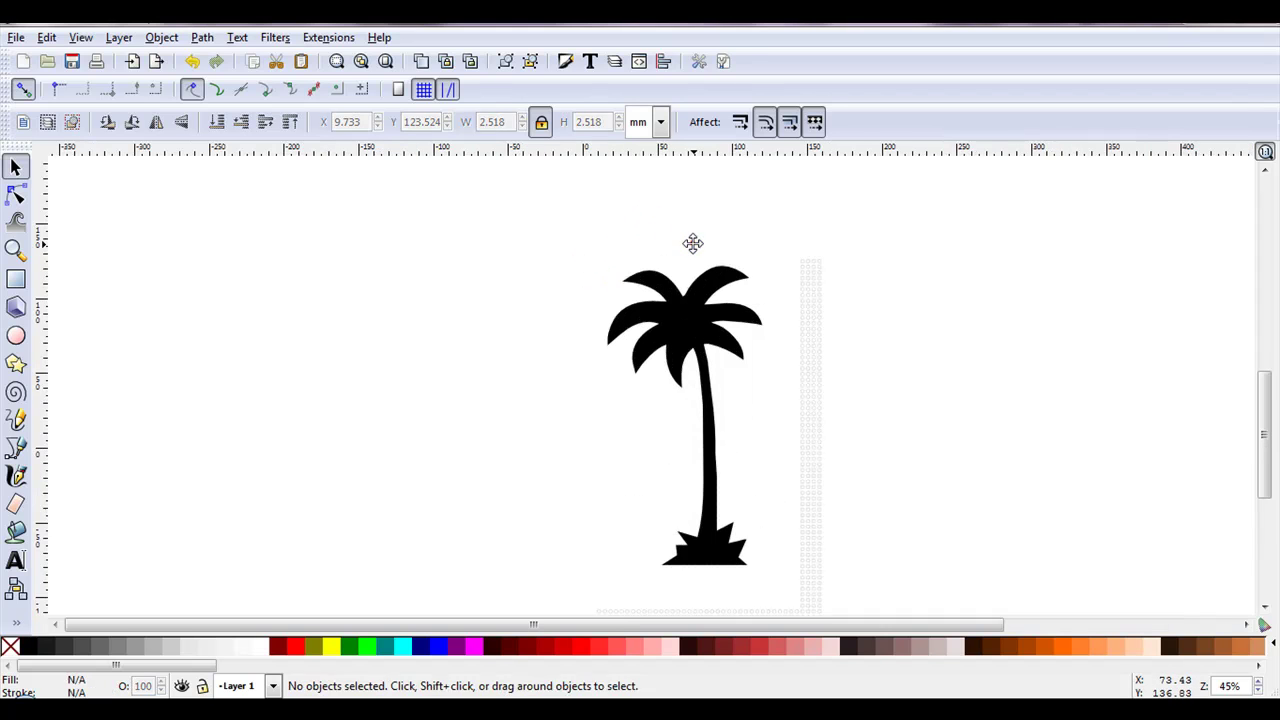
left_click(691, 251)
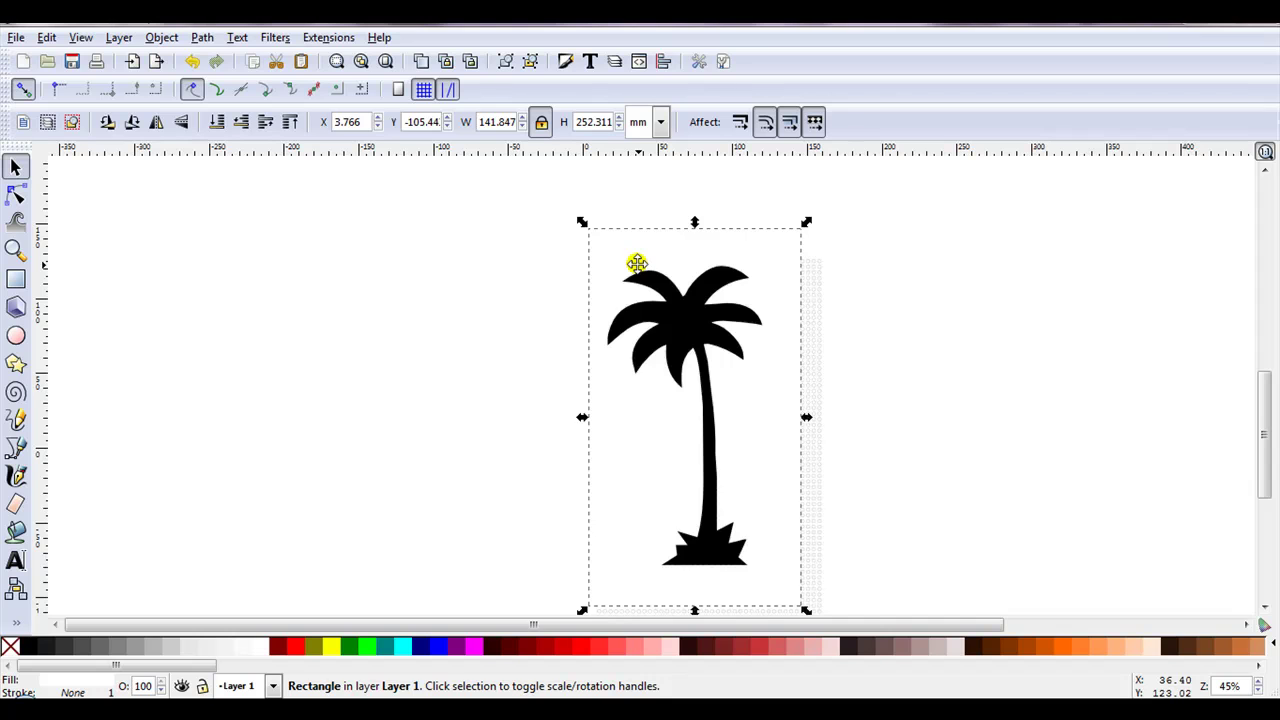
key("Escape")
scroll(664, 428, "up", 2)
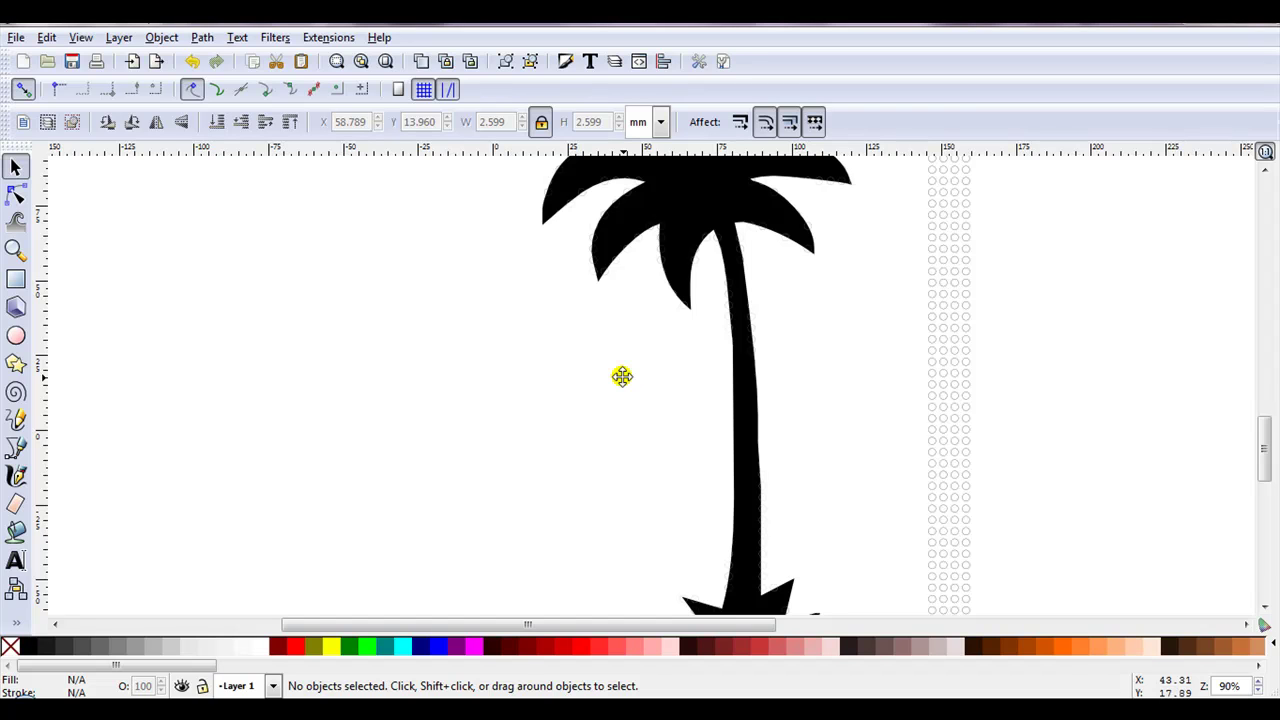
key("ctrl+f")
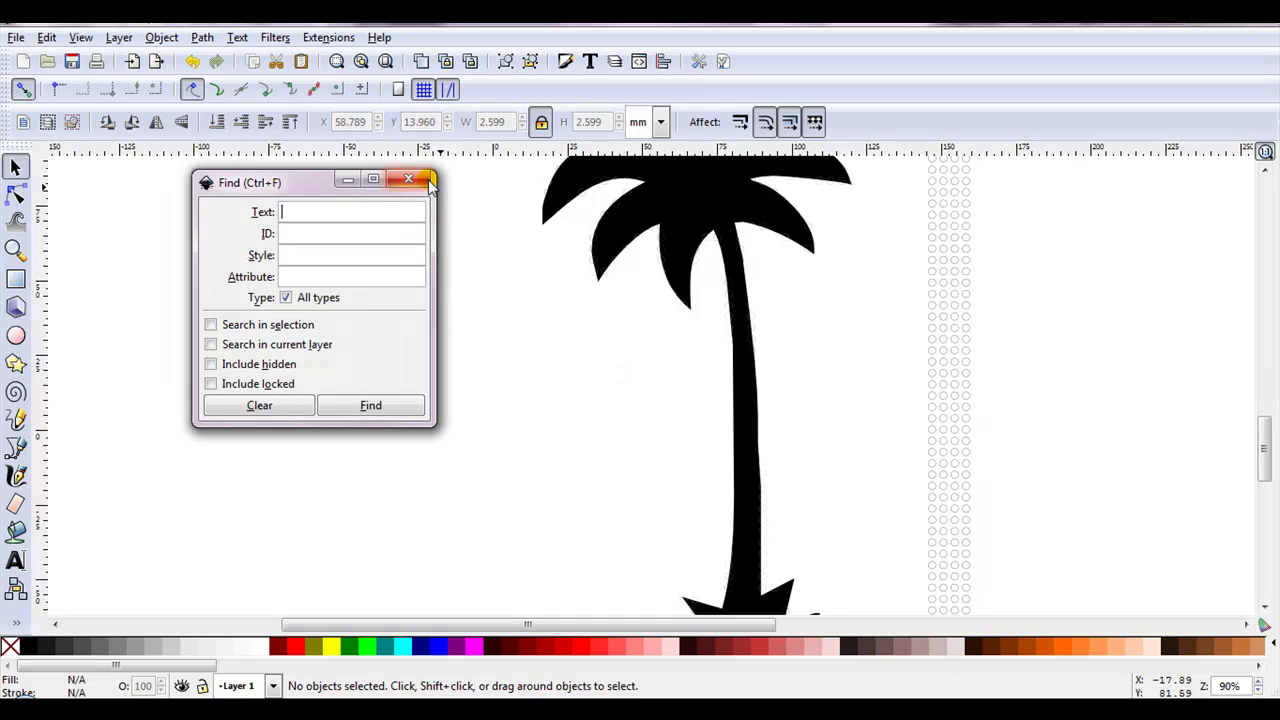
left_click(626, 418)
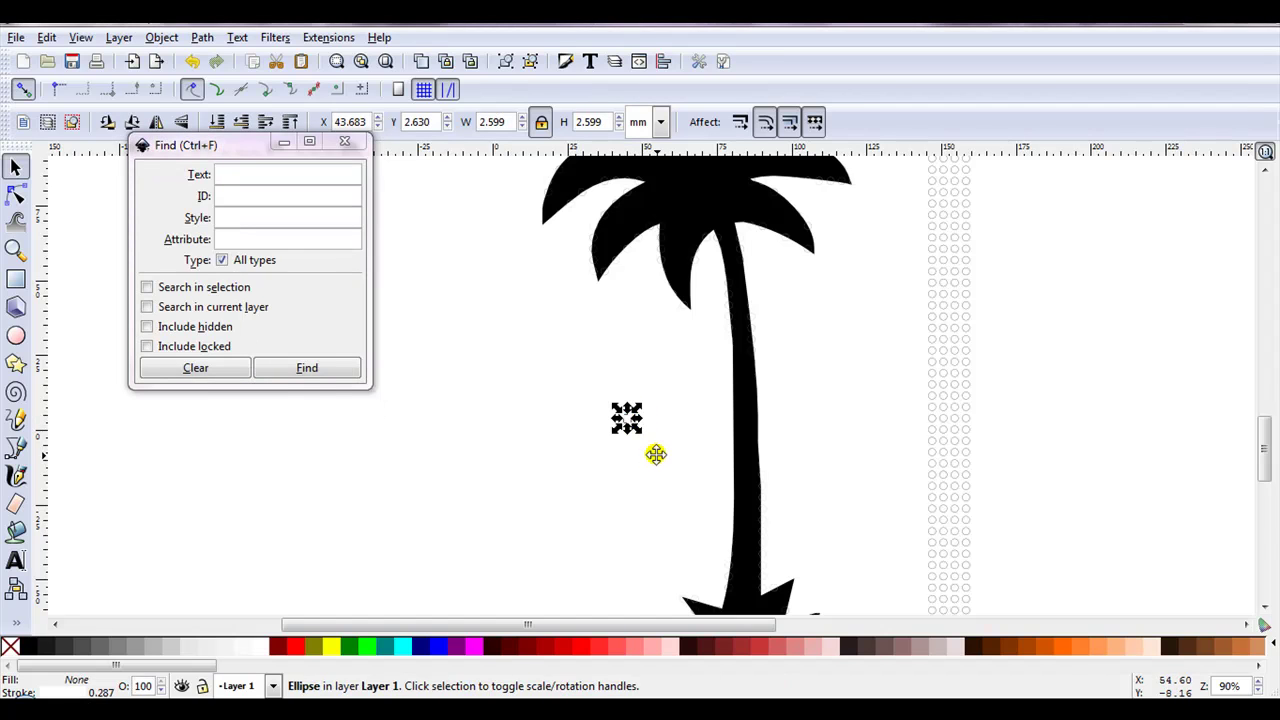
left_click_drag(626, 418, 606, 463)
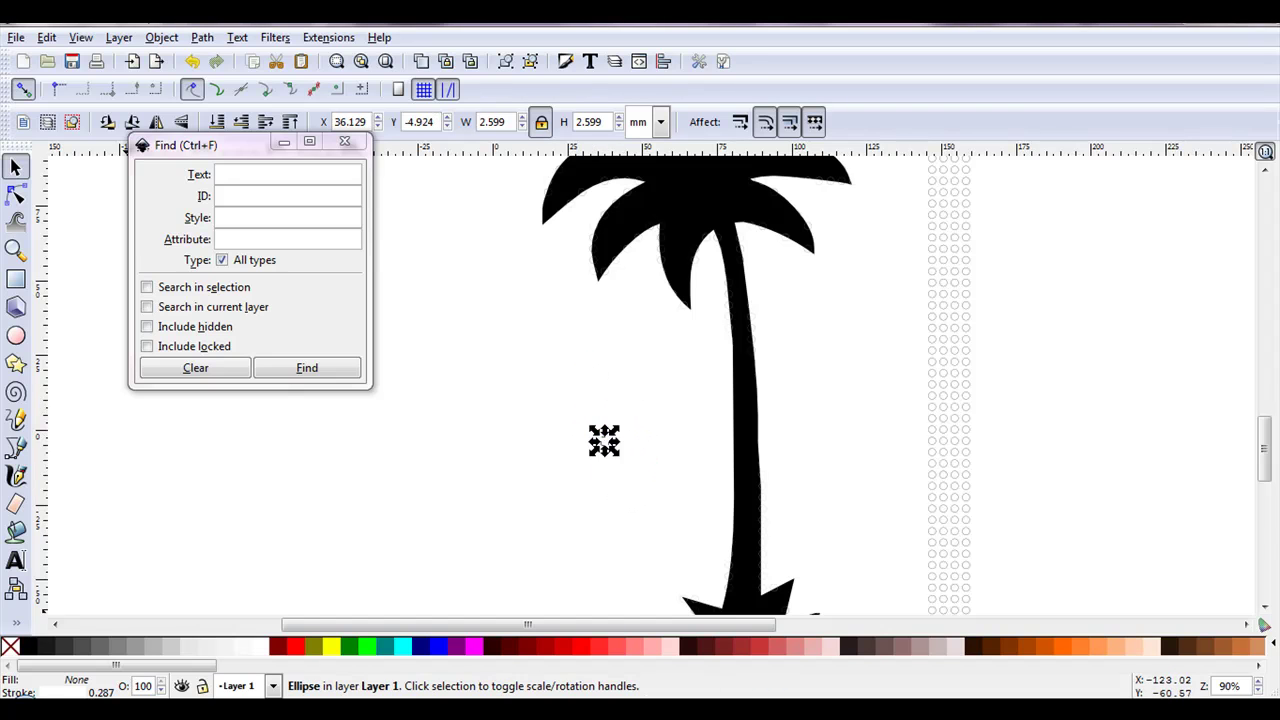
- Find and delete all 1748 circles with style #ffffff, then select the circles below the tree
right_click(60, 690)
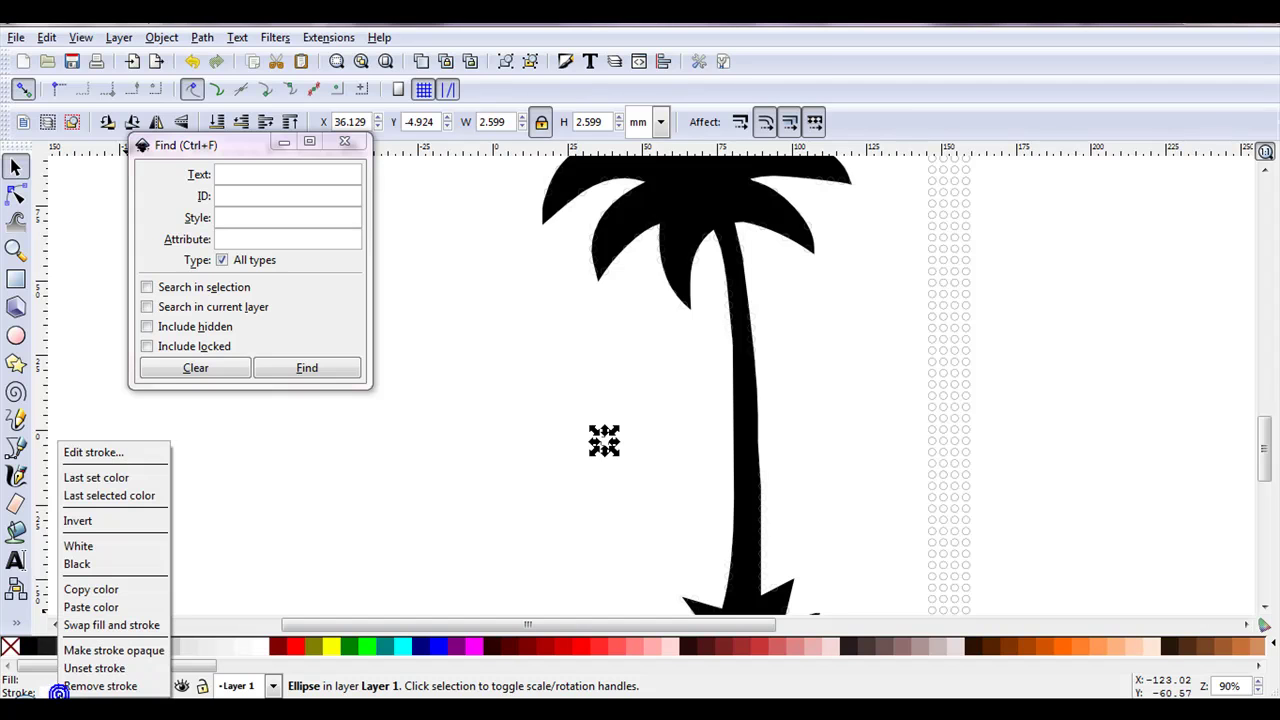
left_click(117, 592)
left_click(247, 213)
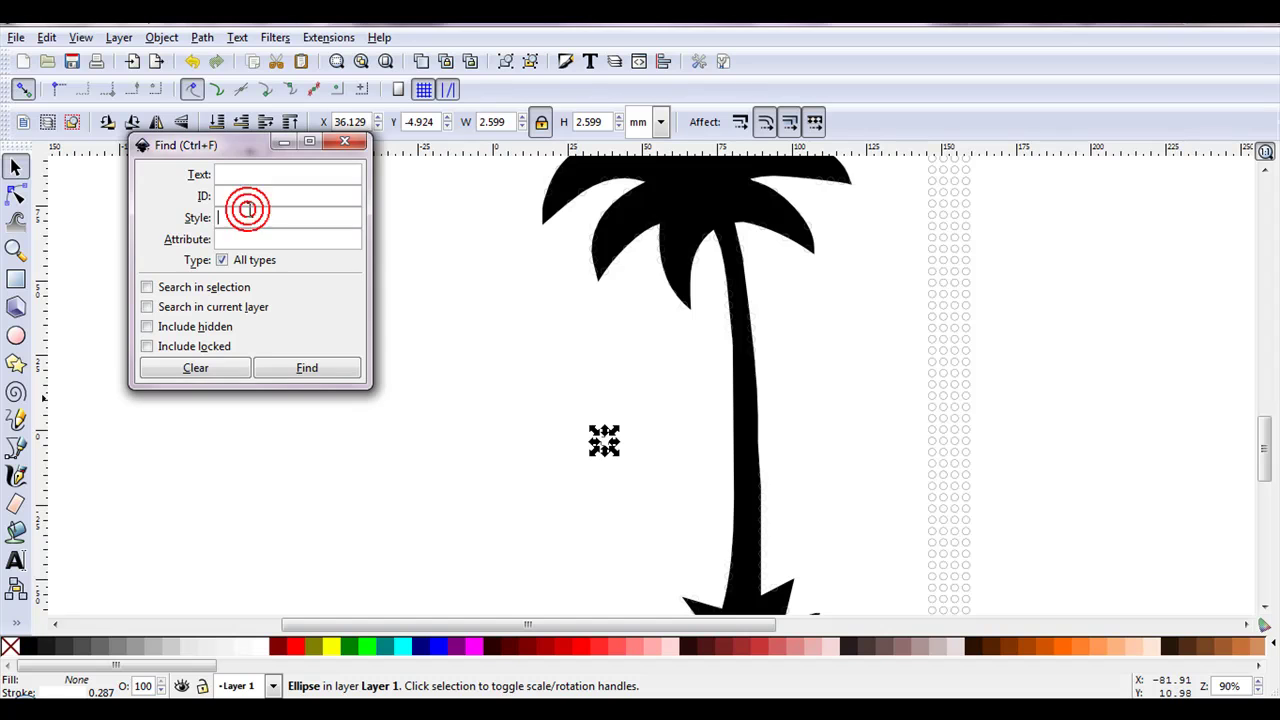
right_click(247, 211)
left_click(284, 268)
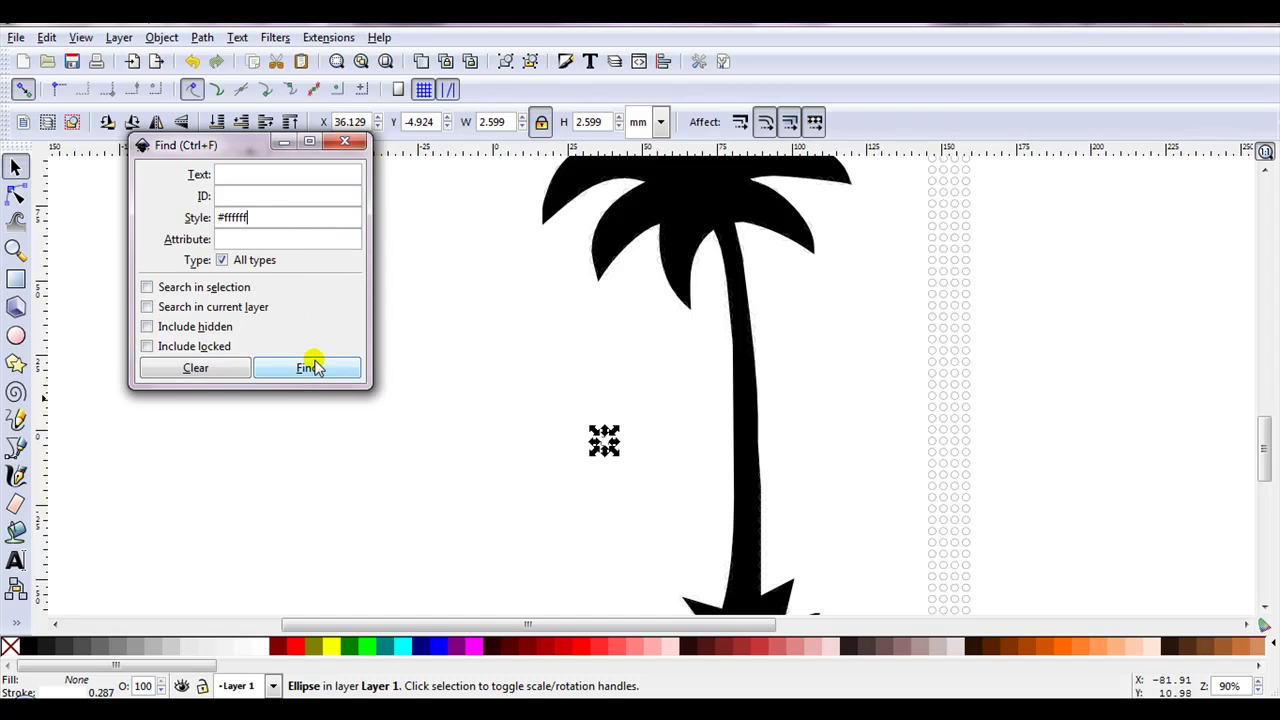
left_click(307, 368)
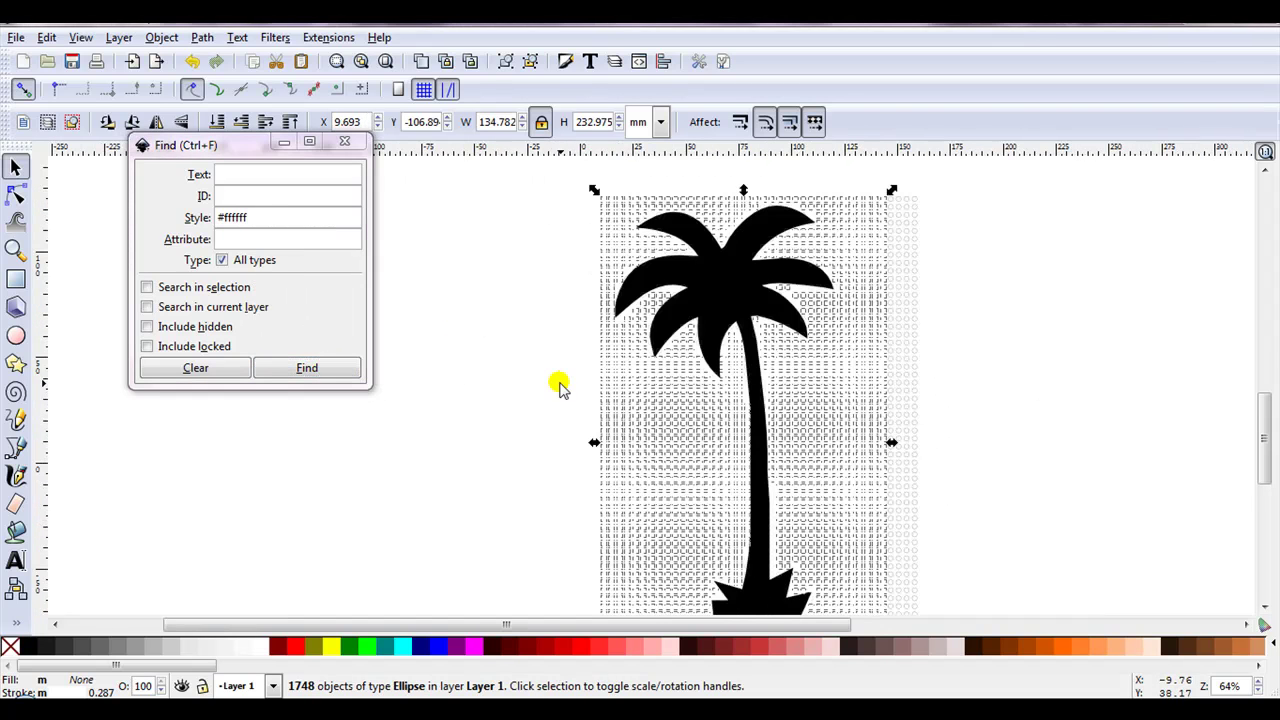
key("Delete")
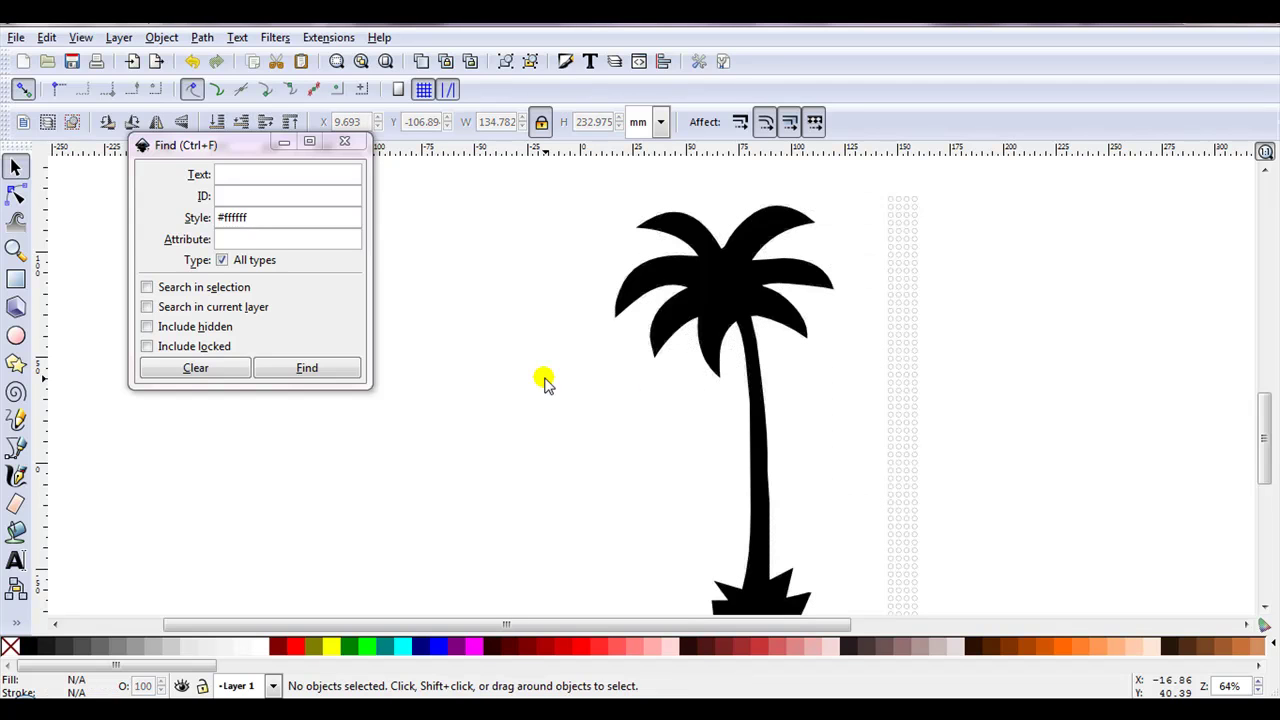
left_click(344, 141)
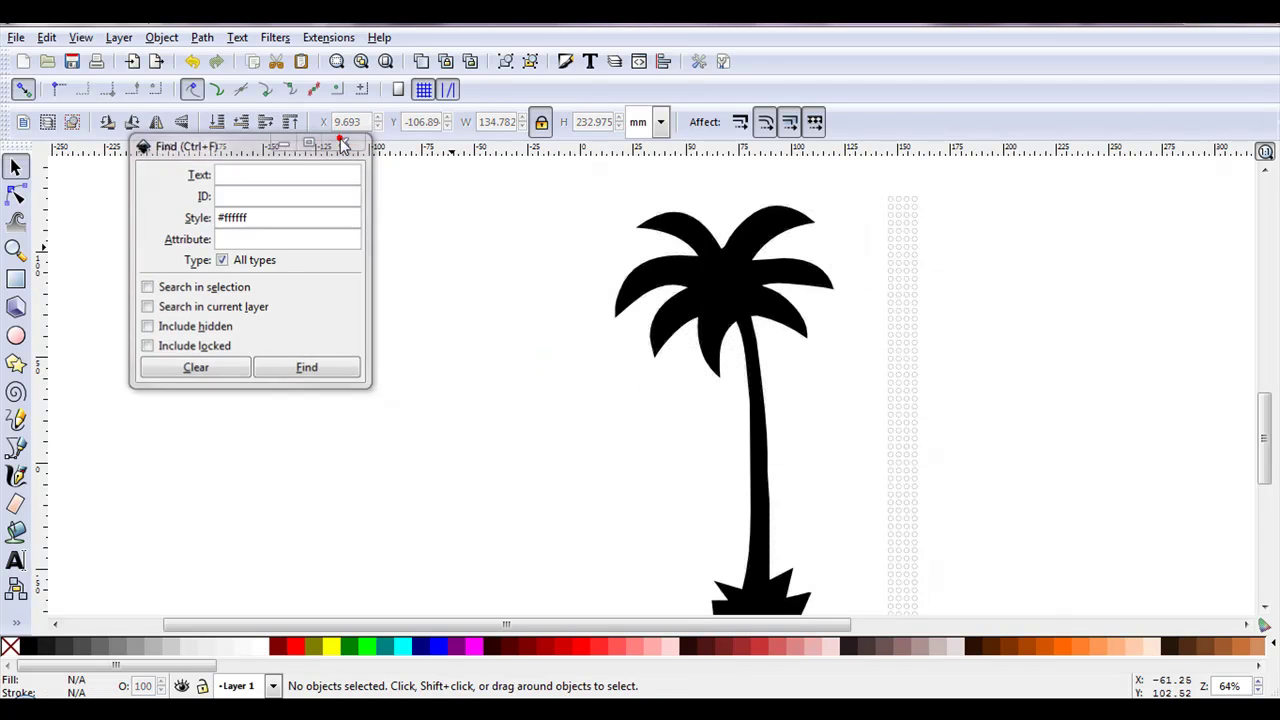
scroll(378, 195, "down", 1)
left_click_drag(497, 514, 823, 609)
- Delete the 340 circles below the tree and the 228-circle strip beside it
key("Delete")
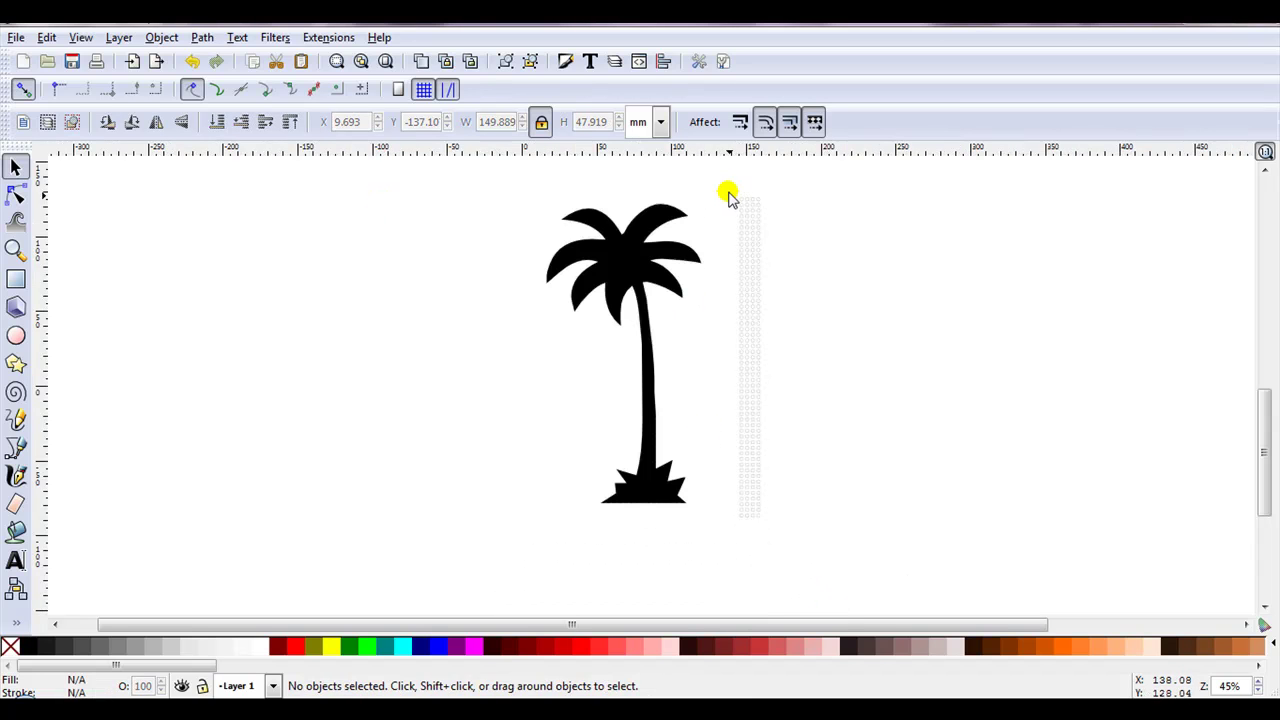
left_click_drag(730, 187, 817, 549)
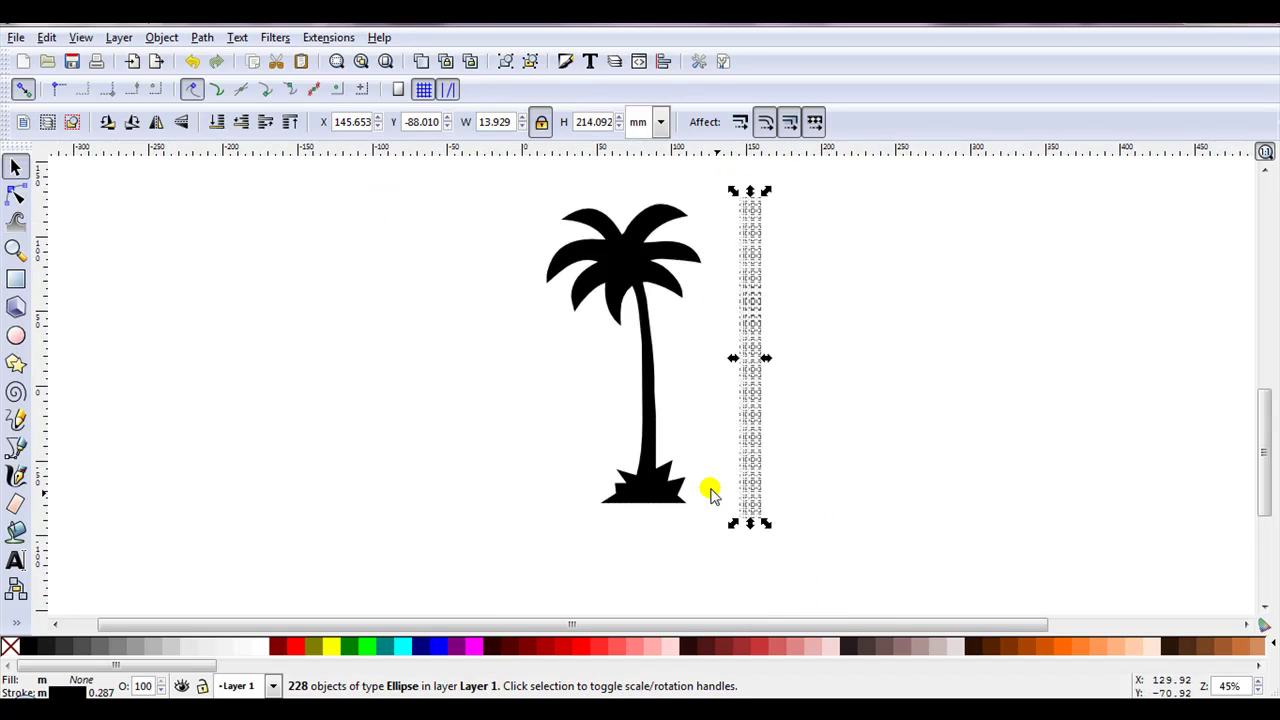
key("Delete")
scroll(672, 438, "up", 9)
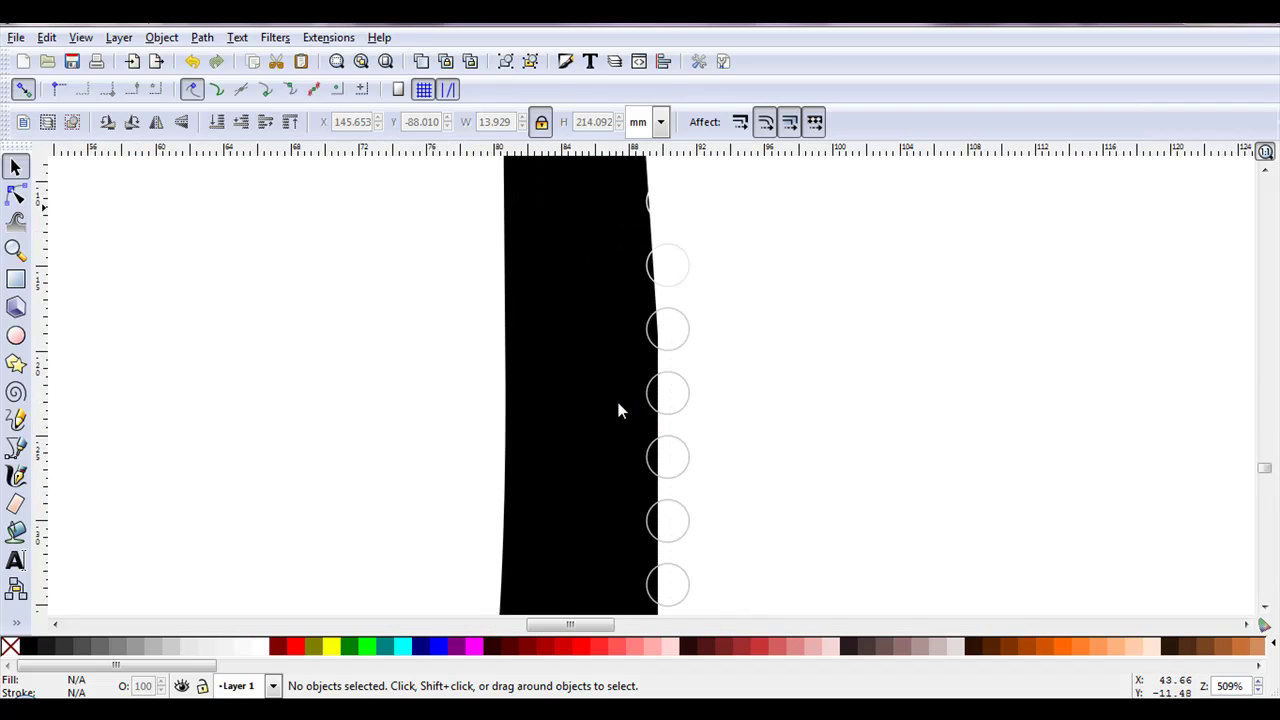
scroll(603, 222, "up", 2)
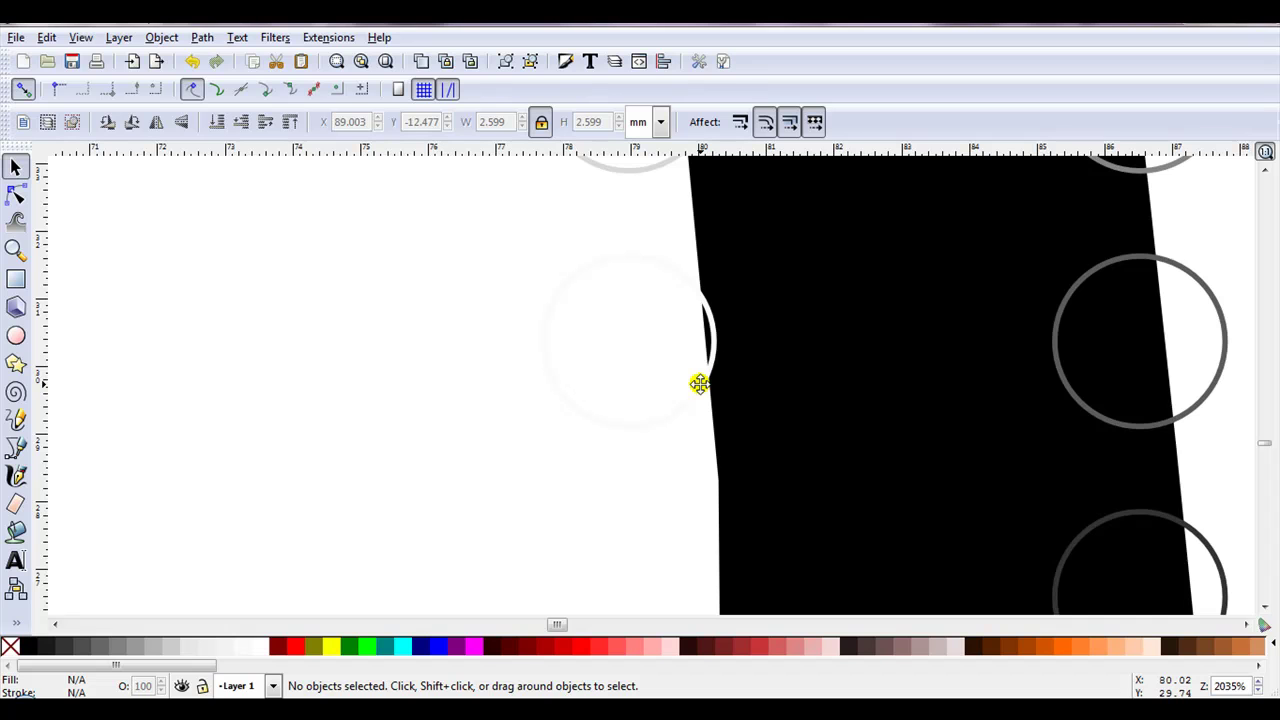
scroll(735, 405, "down", 10)
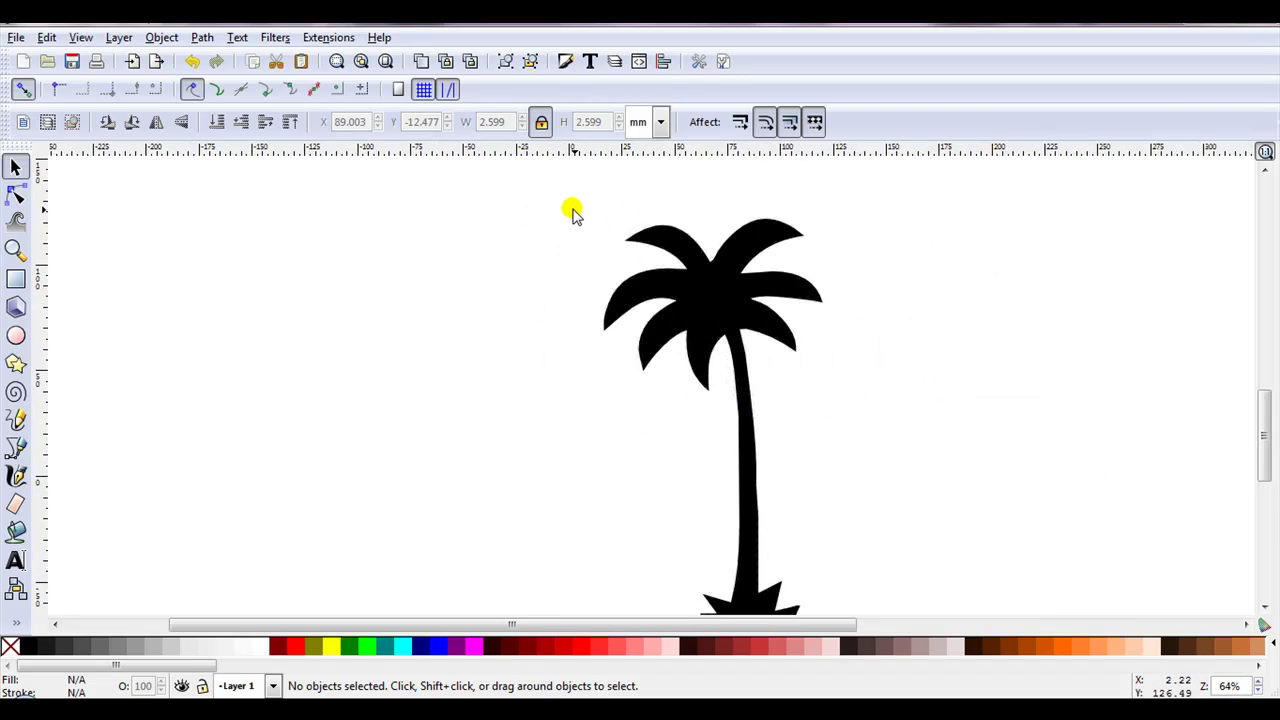
- Give the palm's circles, including those on its base, red stroke outlines
left_click_drag(571, 207, 877, 486)
left_click_drag(1268, 465, 1266, 505)
left_click(775, 420, "shift")
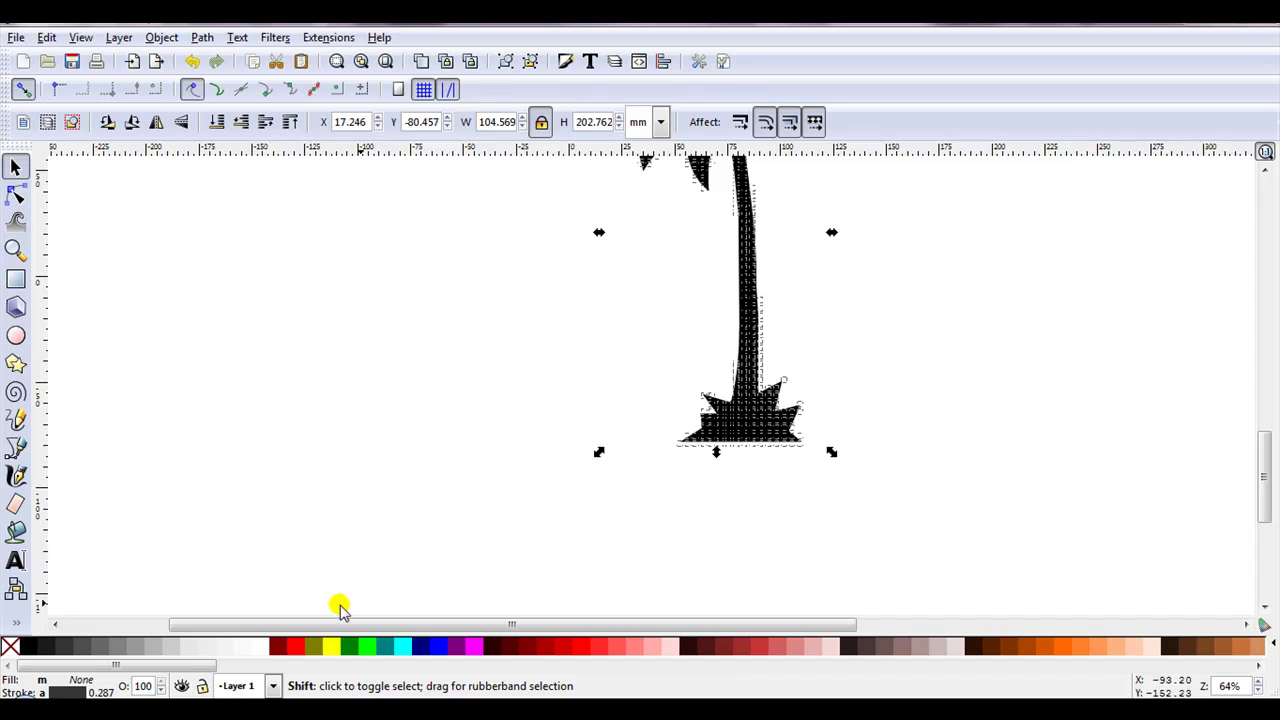
left_click(298, 650)
left_click(660, 300)
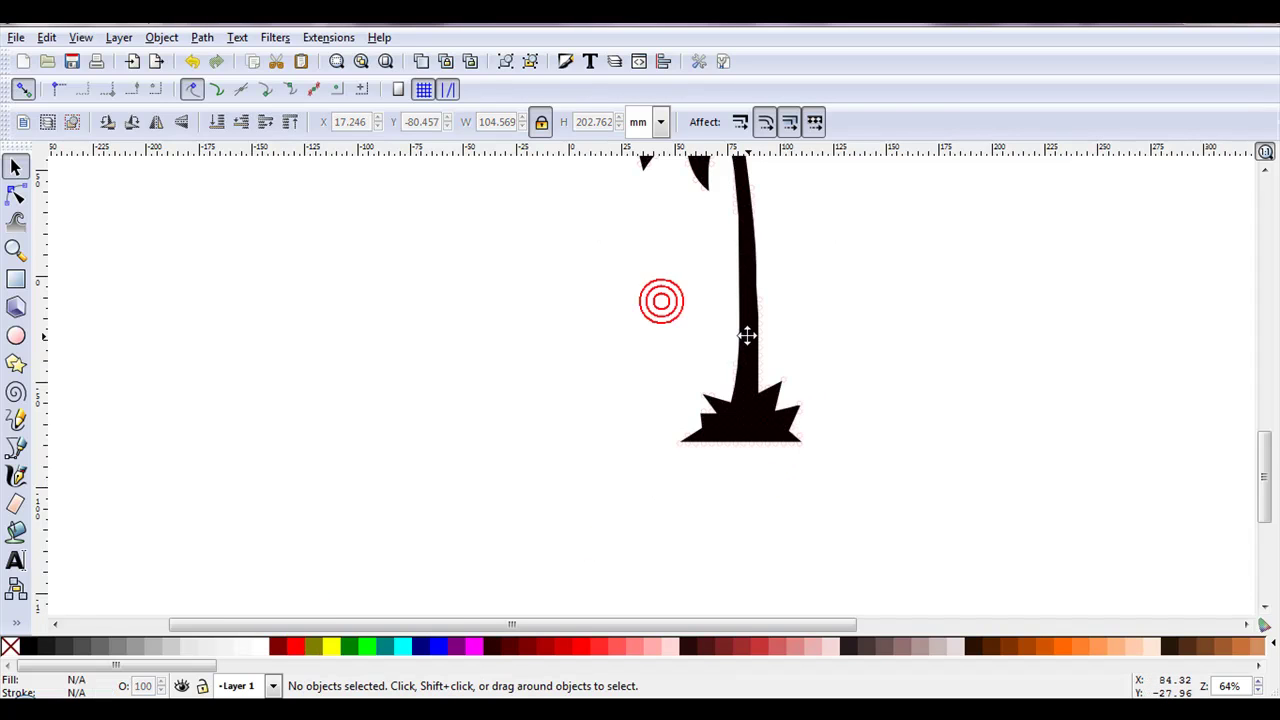
- Delete stray circles at the base's right corner and left edge, then select the black silhouette
scroll(752, 338, "up", 6)
scroll(758, 340, "down", 2)
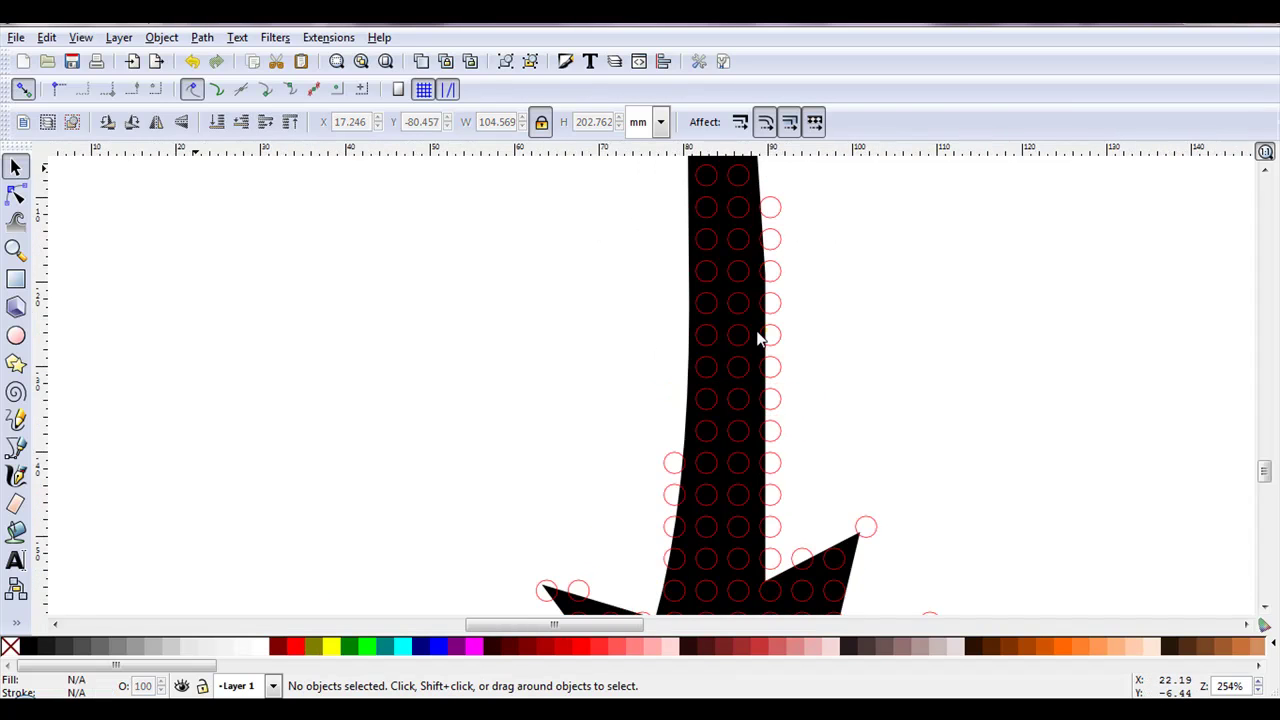
left_click_drag(1263, 476, 1256, 487)
left_click(936, 484)
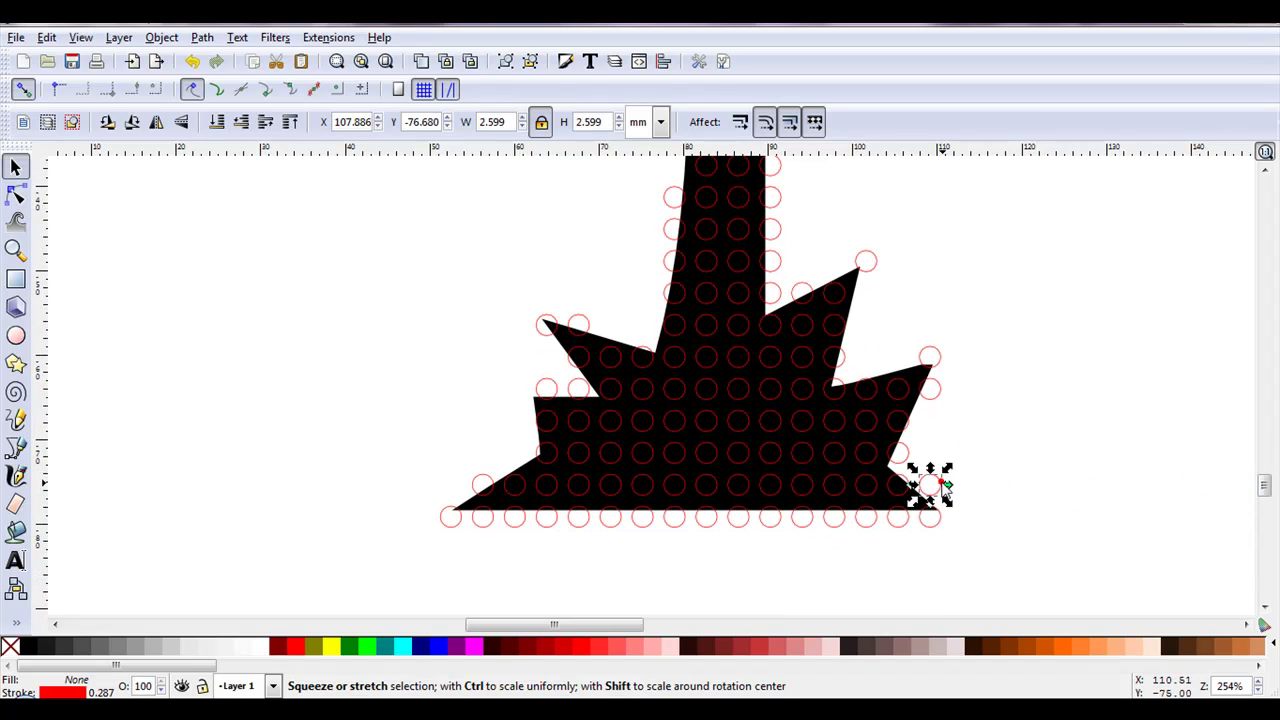
key("Delete")
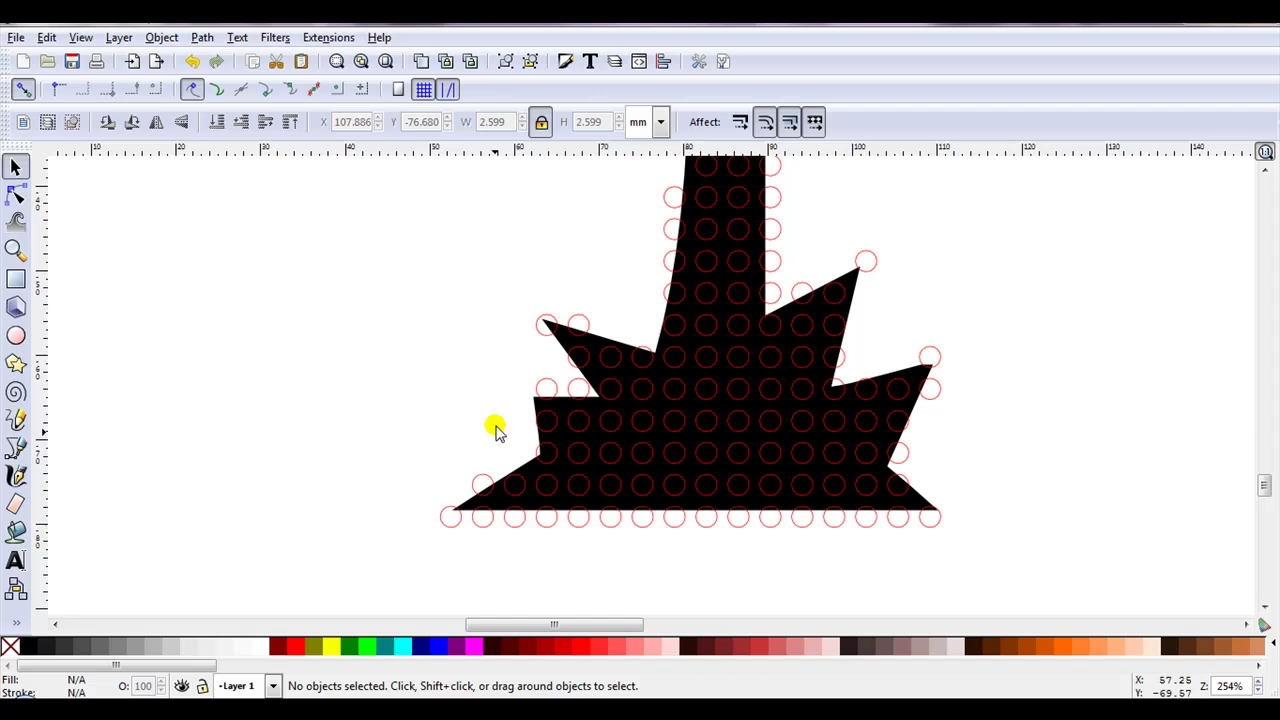
scroll(571, 380, "up", 2)
left_click(560, 383)
key("Delete")
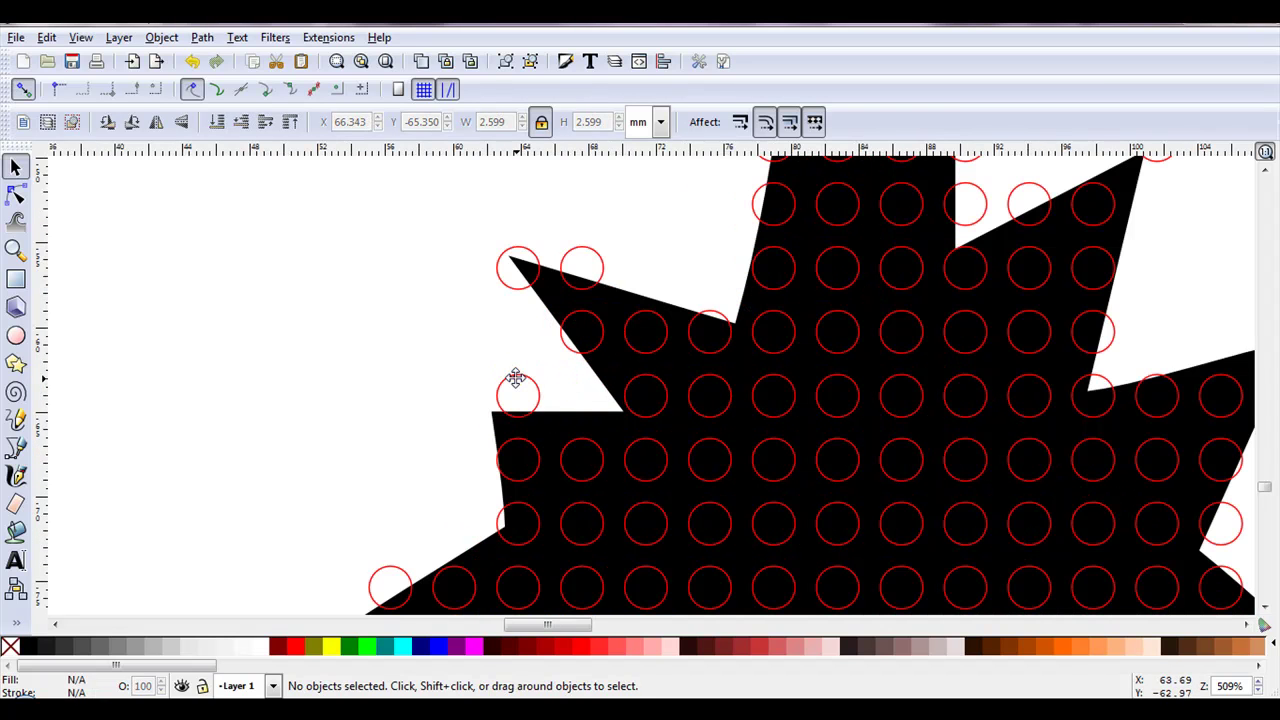
scroll(558, 383, "down", 2)
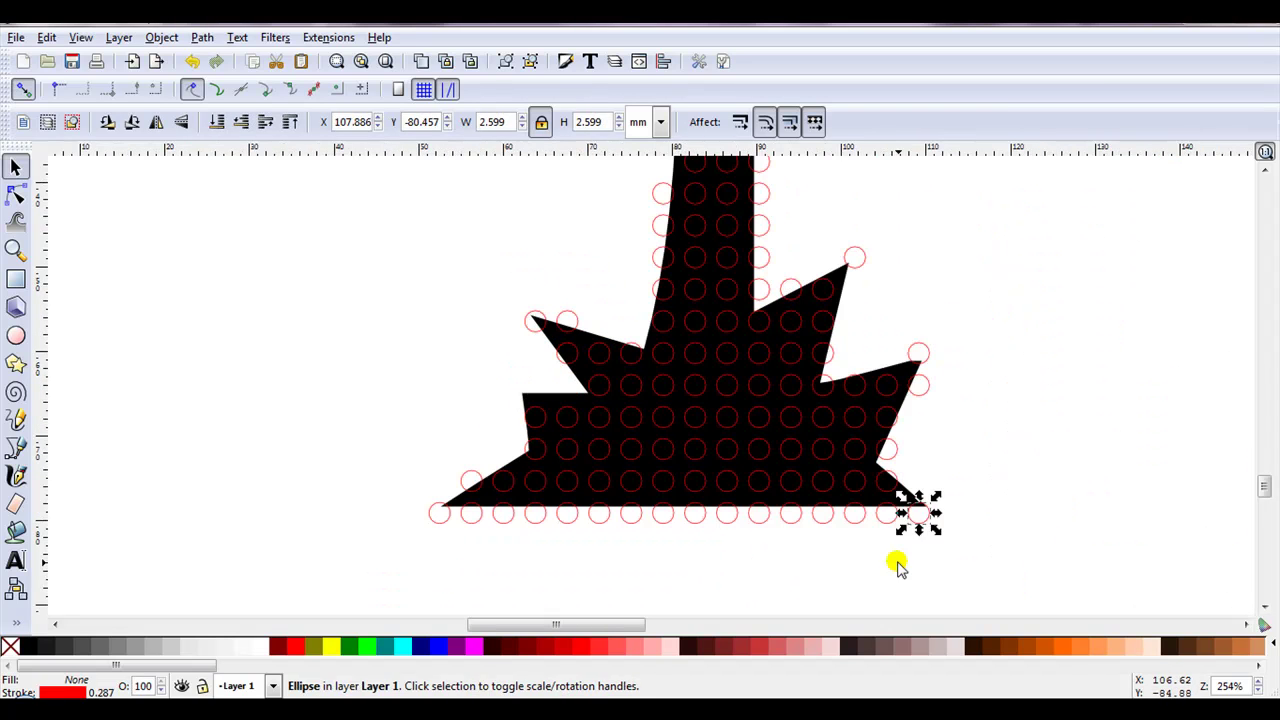
left_click(527, 396)
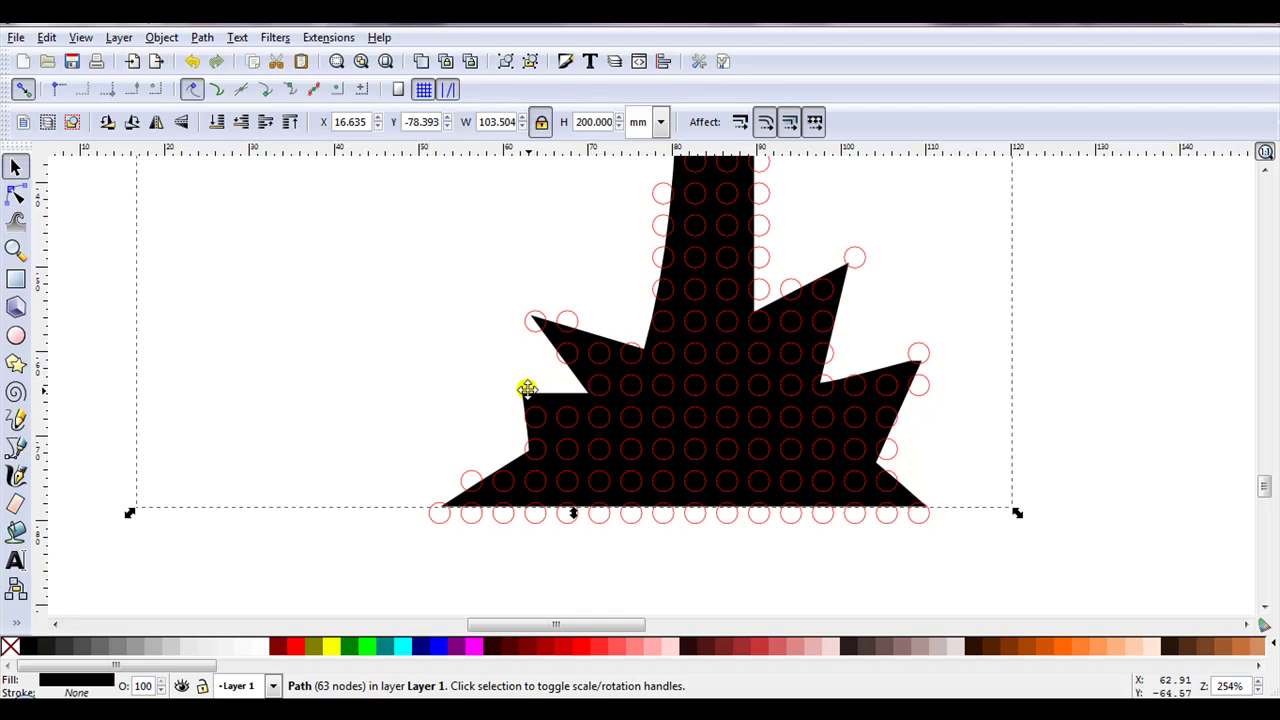
- Delete the black palm silhouette and zoom out to see the red-outlined circle palm
key("Delete")
key("minus")
key("minus")
key("minus")
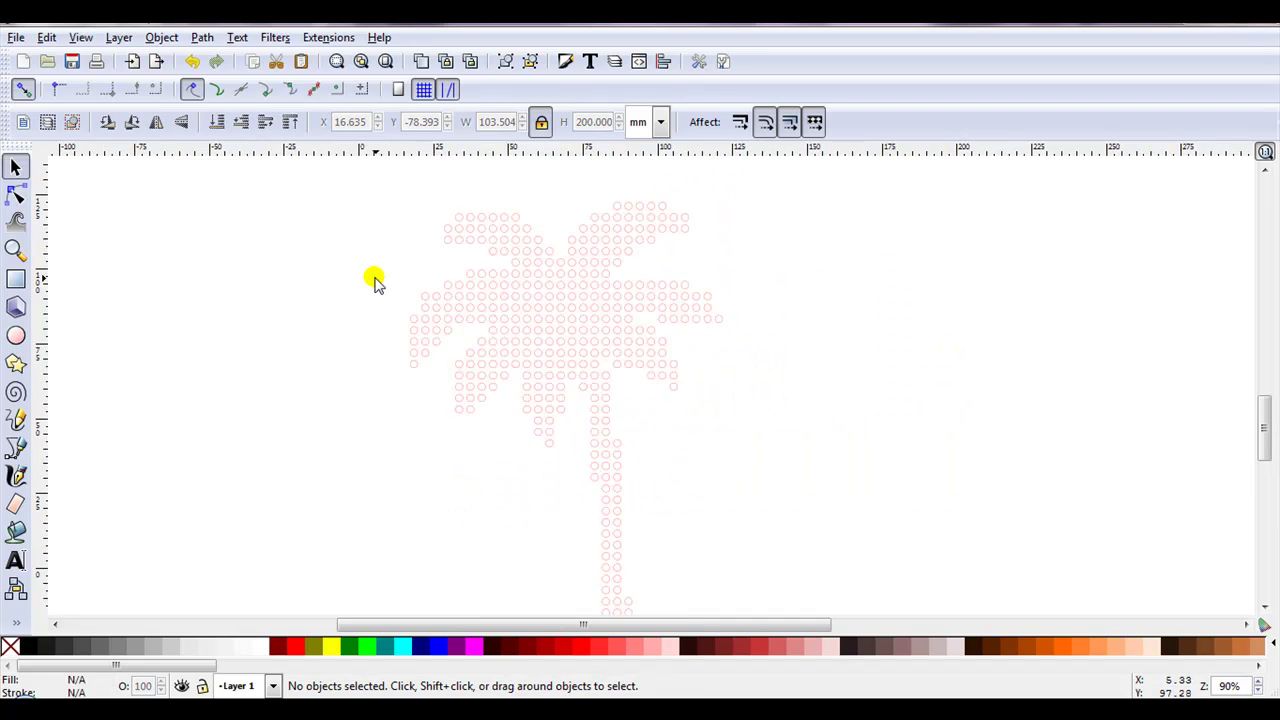